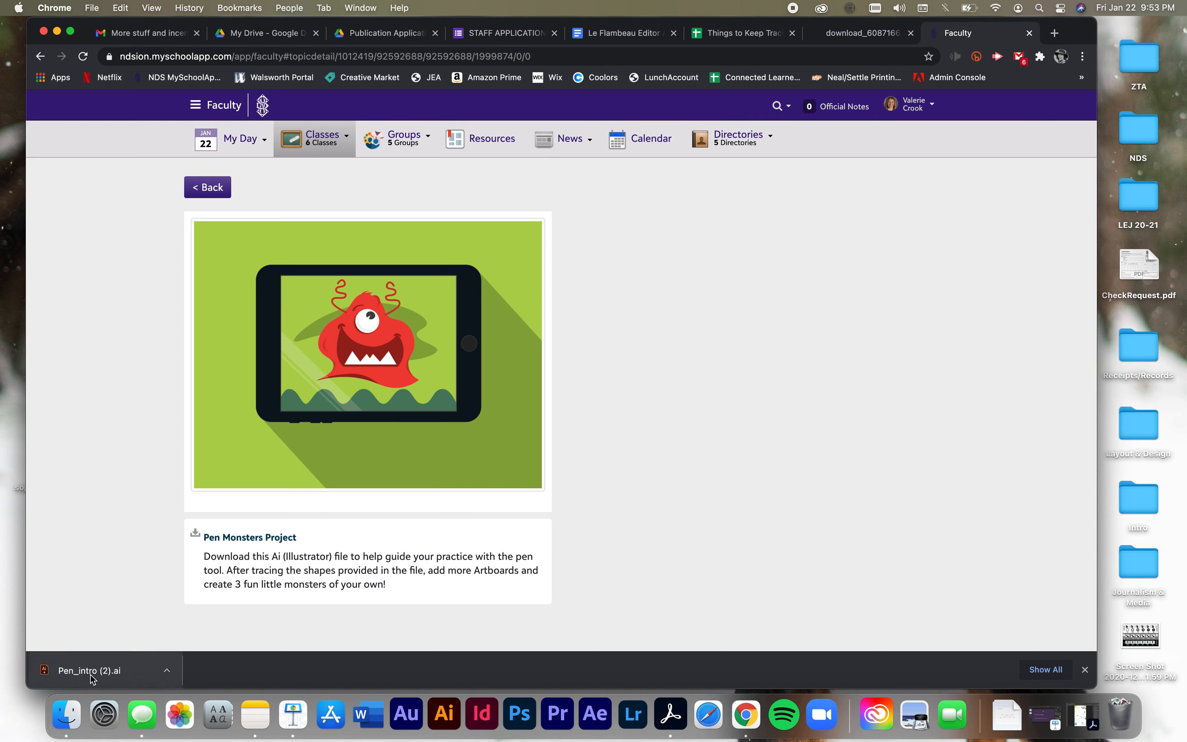
Step: Open the downloaded Pen_intro (2).ai file in Illustrator and show all four artboards
left_click(1007, 715)
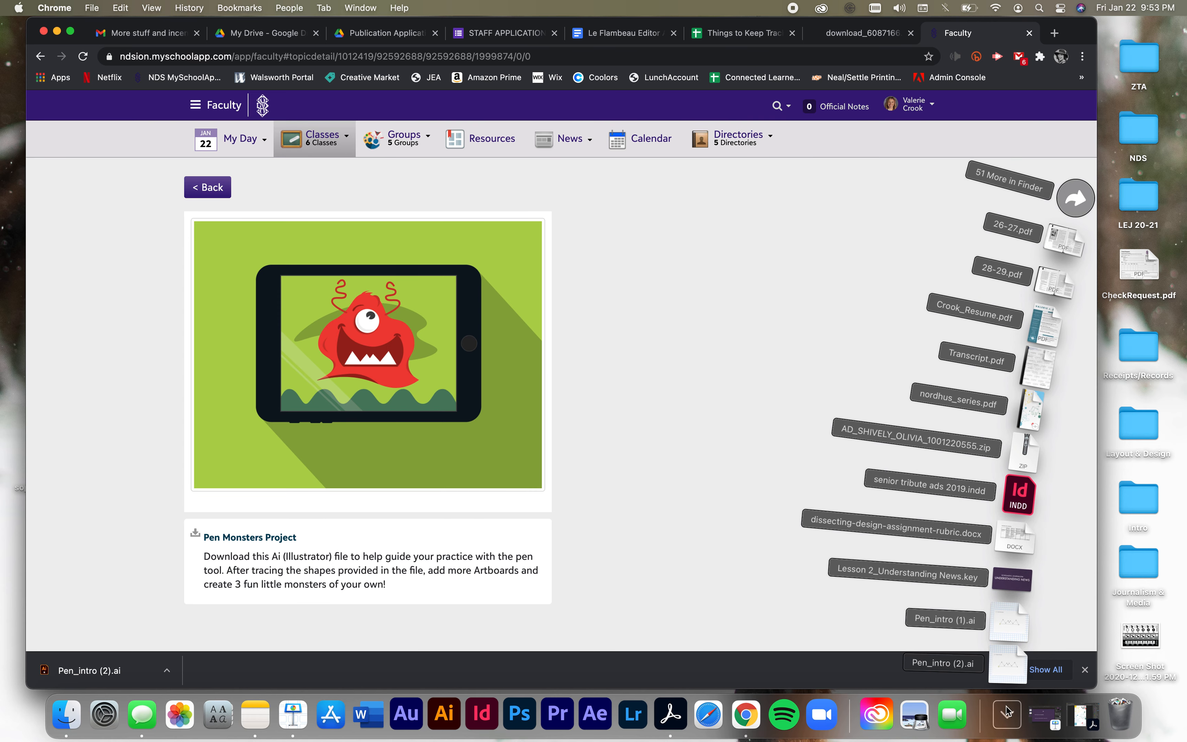
left_click(1008, 670)
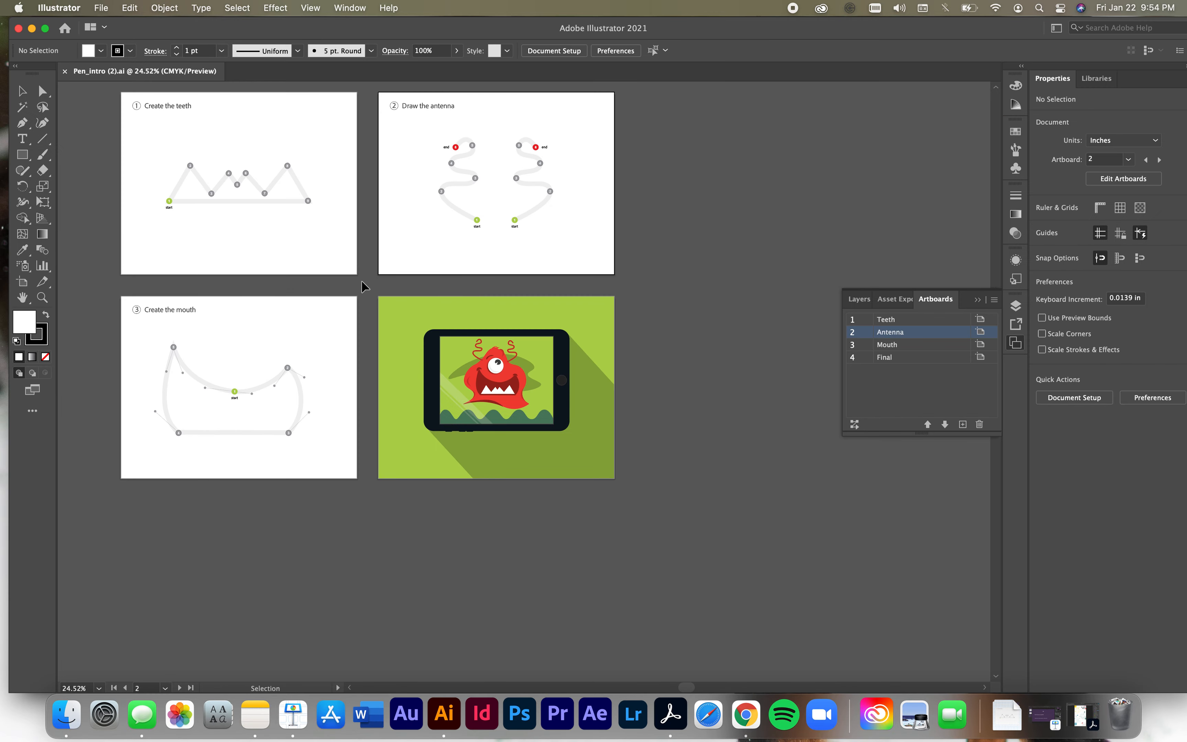
key("space")
left_click_drag(363, 285, 507, 365)
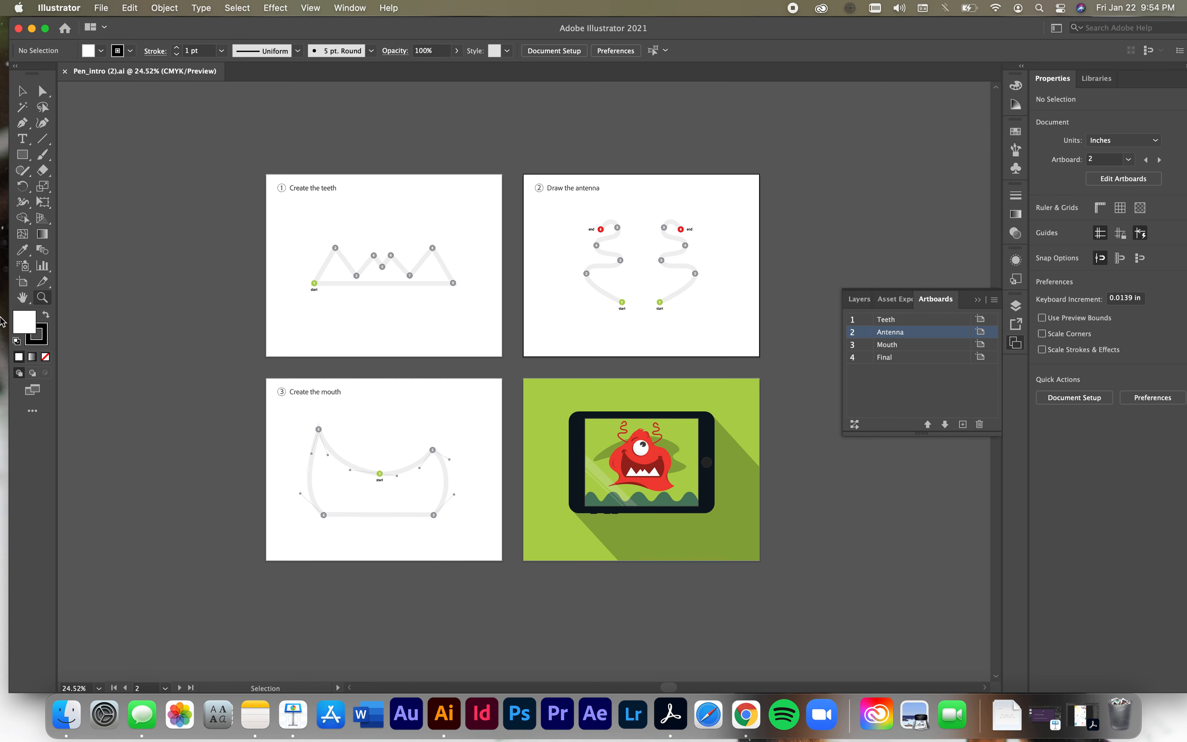
Step: Try freehand circles and a star with the Paintbrush on the teeth artboard, and undo the strokes
left_click(45, 357)
left_click_drag(387, 224, 499, 311)
left_click(43, 156)
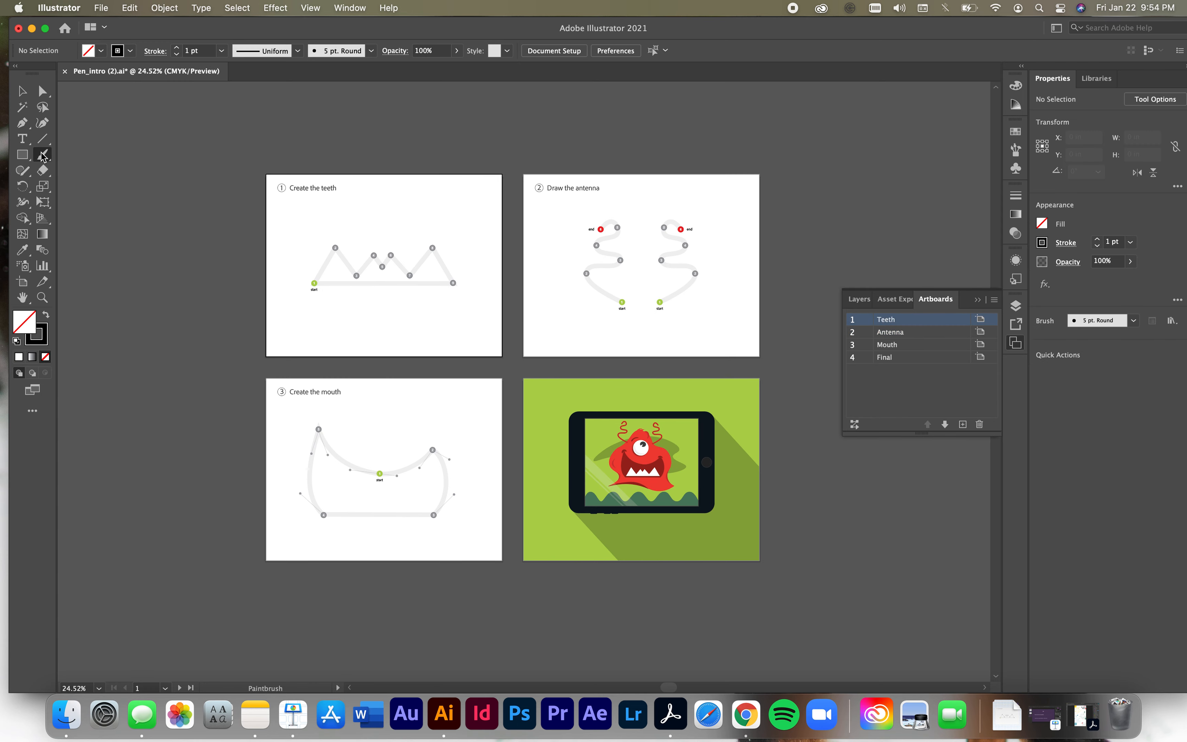
mouse_move(338, 215)
left_mouse_down()
mouse_move(386, 257)
mouse_move(335, 301)
mouse_move(290, 233)
mouse_move(343, 215)
left_mouse_up()
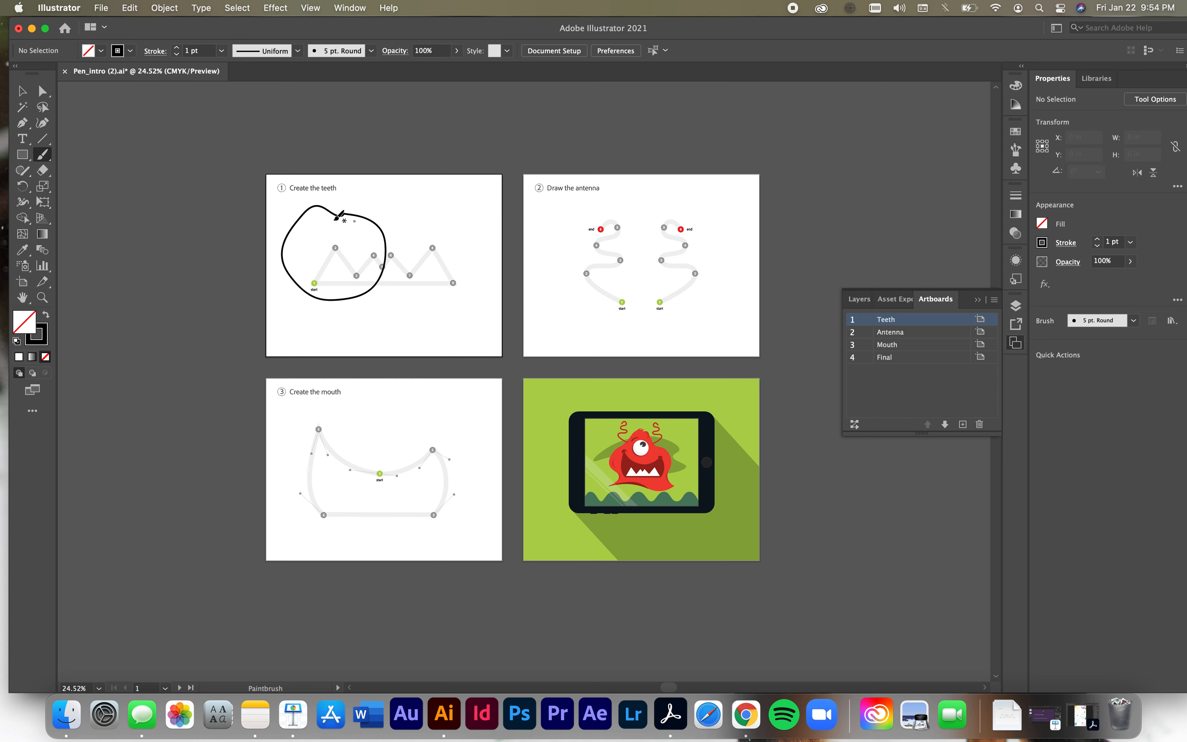
mouse_move(426, 256)
left_mouse_down()
mouse_move(428, 308)
mouse_move(365, 320)
mouse_move(360, 257)
mouse_move(429, 257)
left_mouse_up()
mouse_move(455, 303)
left_mouse_down()
mouse_move(482, 244)
mouse_move(440, 270)
mouse_move(482, 306)
mouse_move(463, 226)
mouse_move(456, 318)
left_mouse_up()
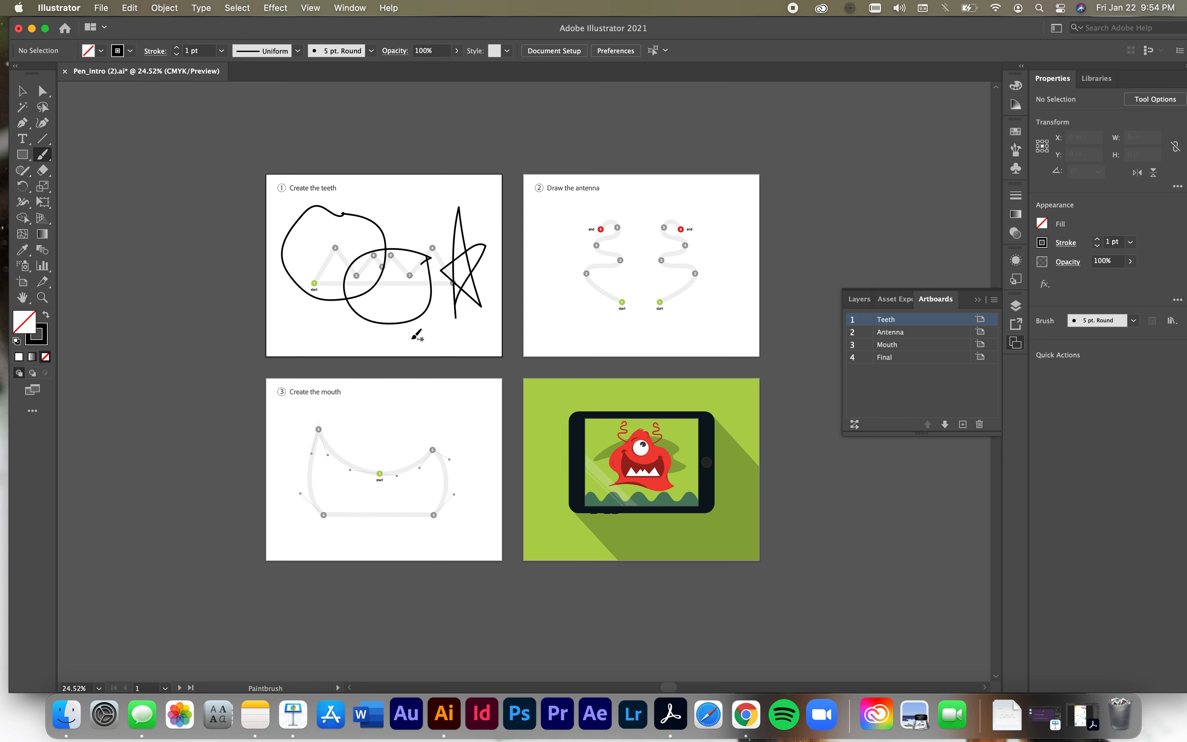
key("super+z")
key("super+z")
key("super+z")
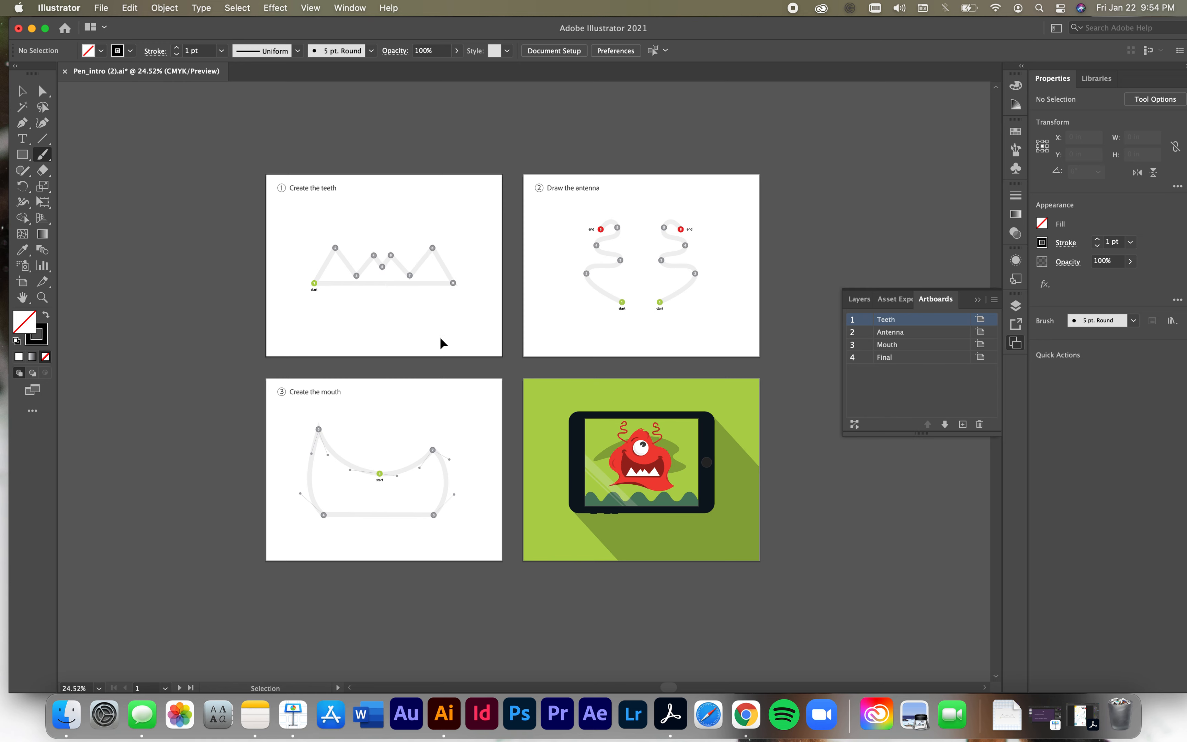
Step: Trace the teeth guide with straight Pen tool segments from start point 1 through point 5
left_click(22, 125)
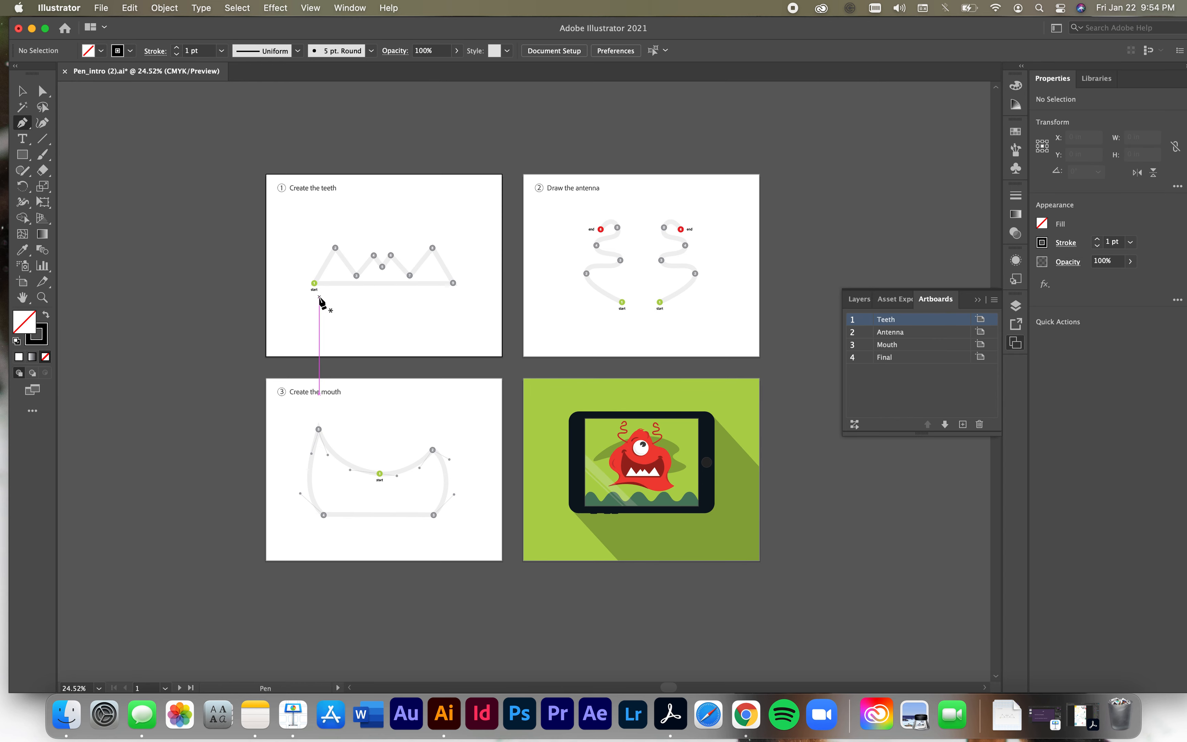
key("super+equal")
left_click_drag(320, 300, 549, 516)
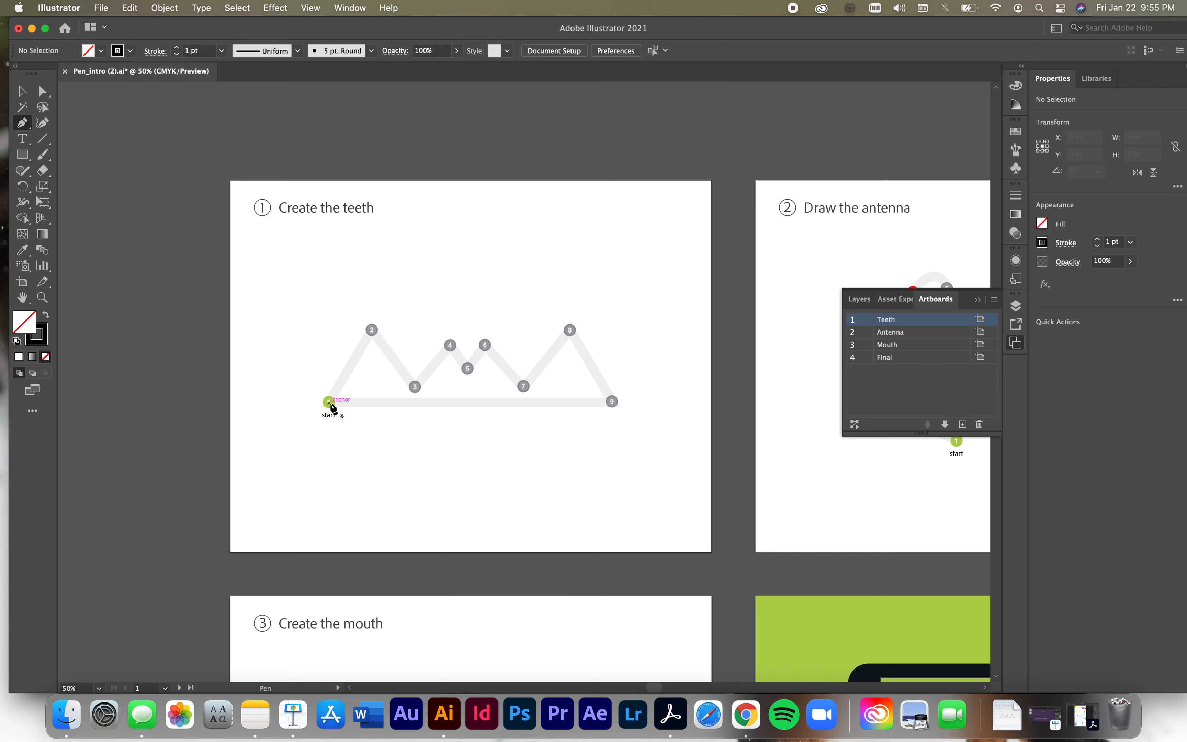
left_click(330, 402)
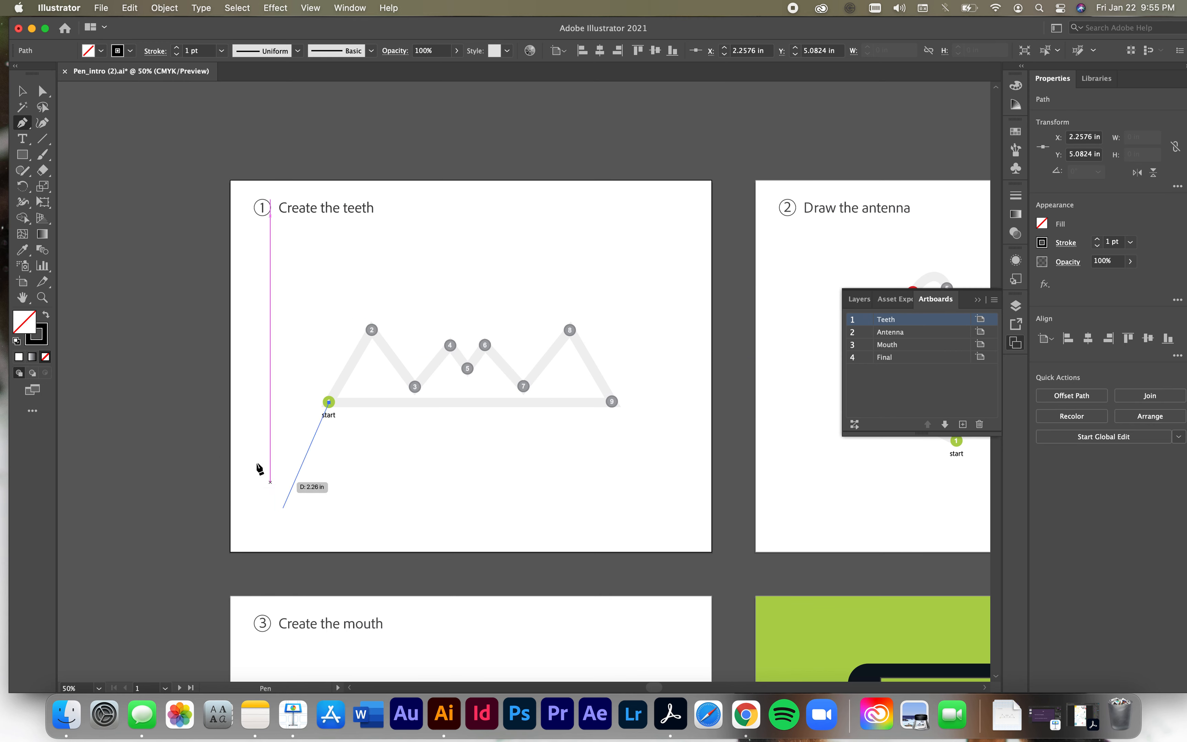
left_click(373, 332)
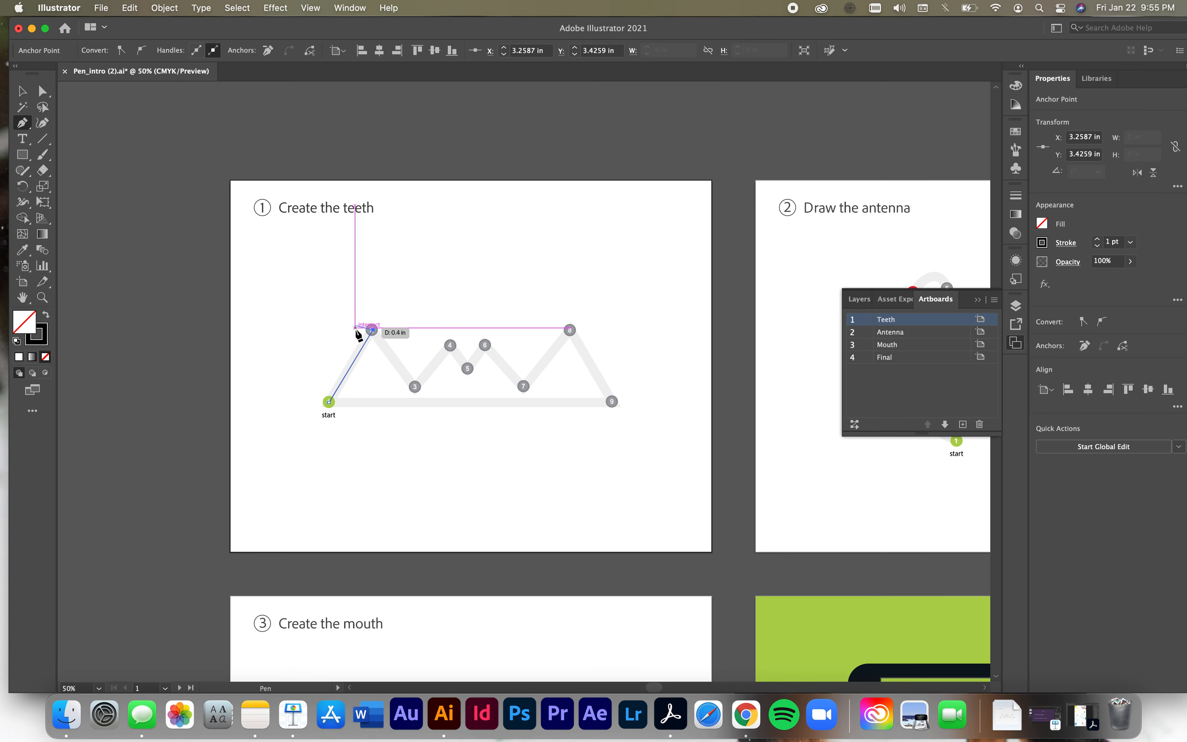
left_click(415, 388)
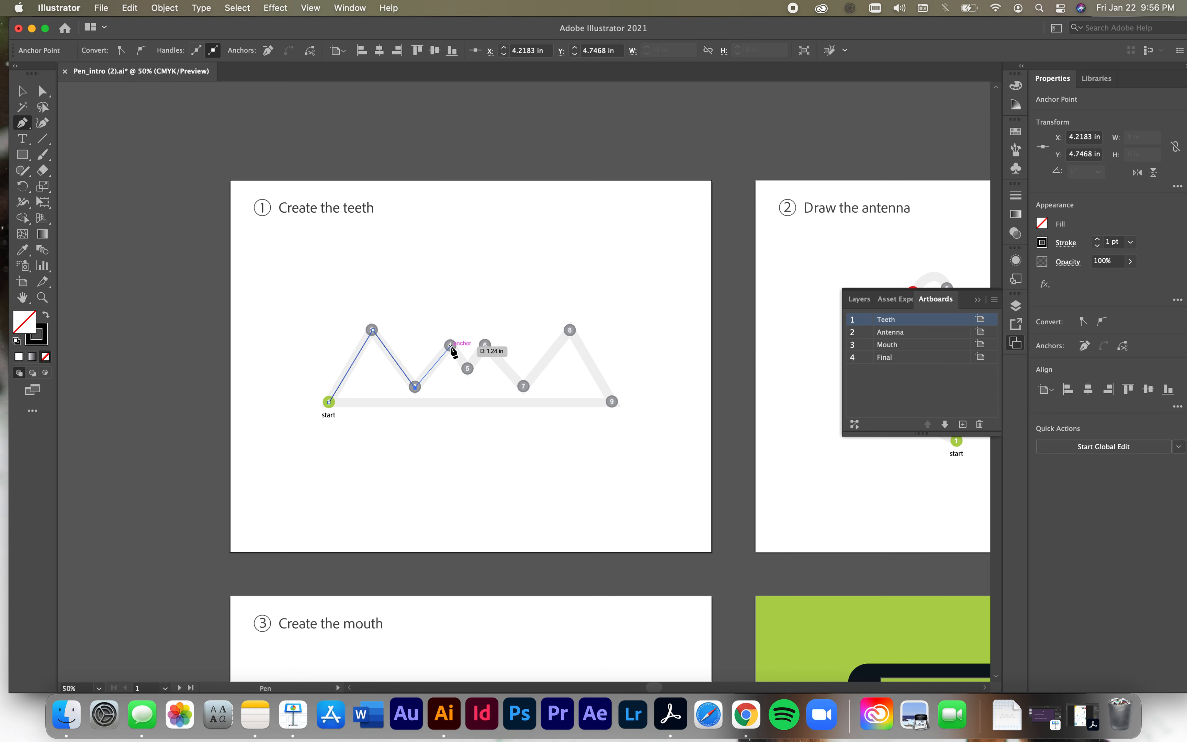
left_click(451, 345)
left_click(467, 369)
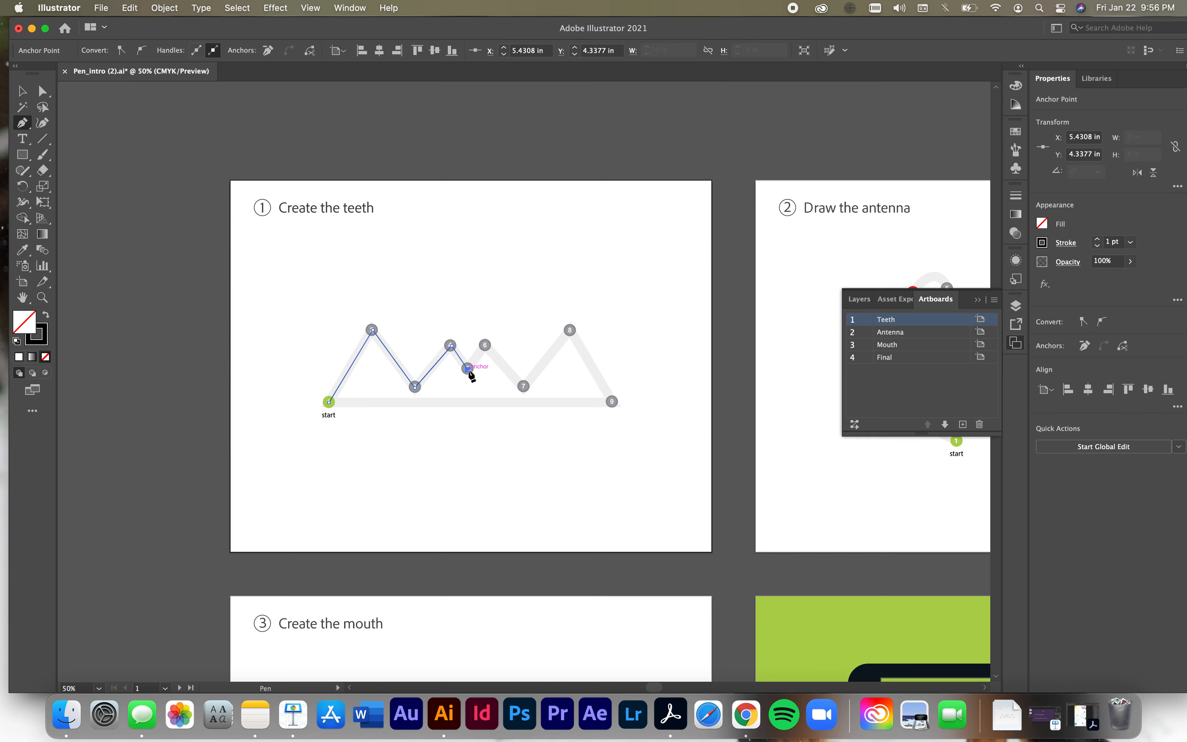
Step: Continue the teeth path through points 6 to 9 and close it at the start point
left_click(524, 386)
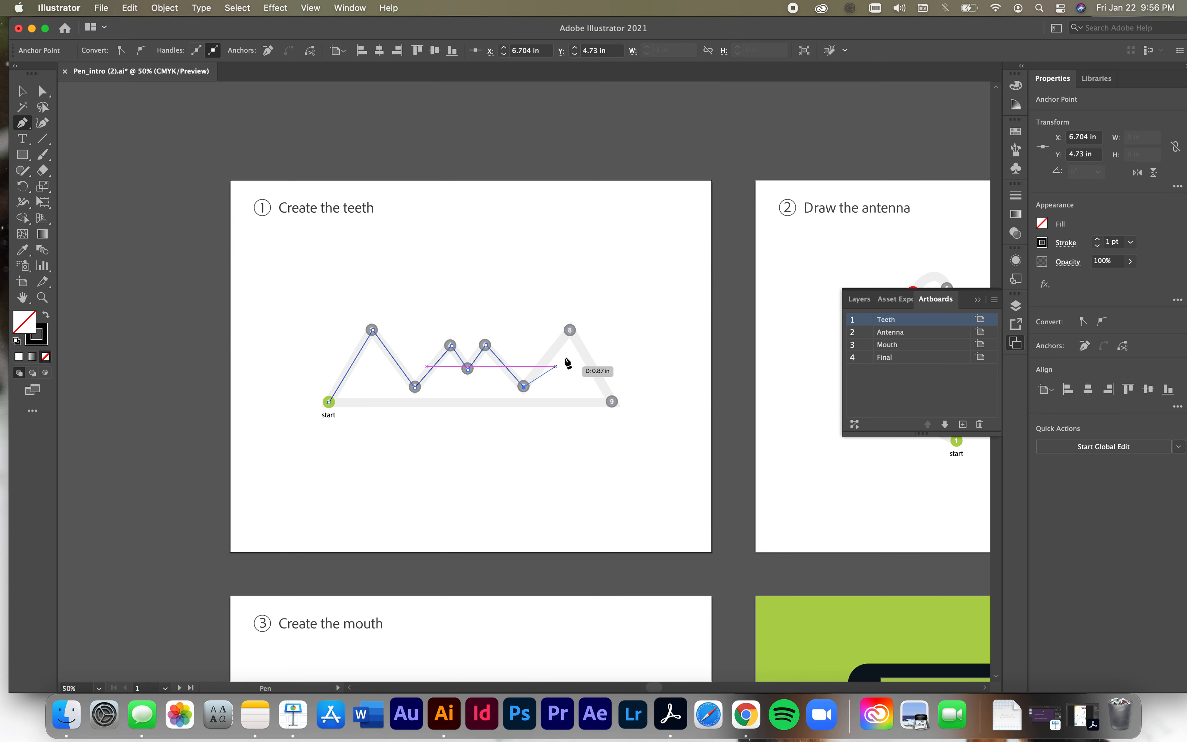
left_click(571, 330)
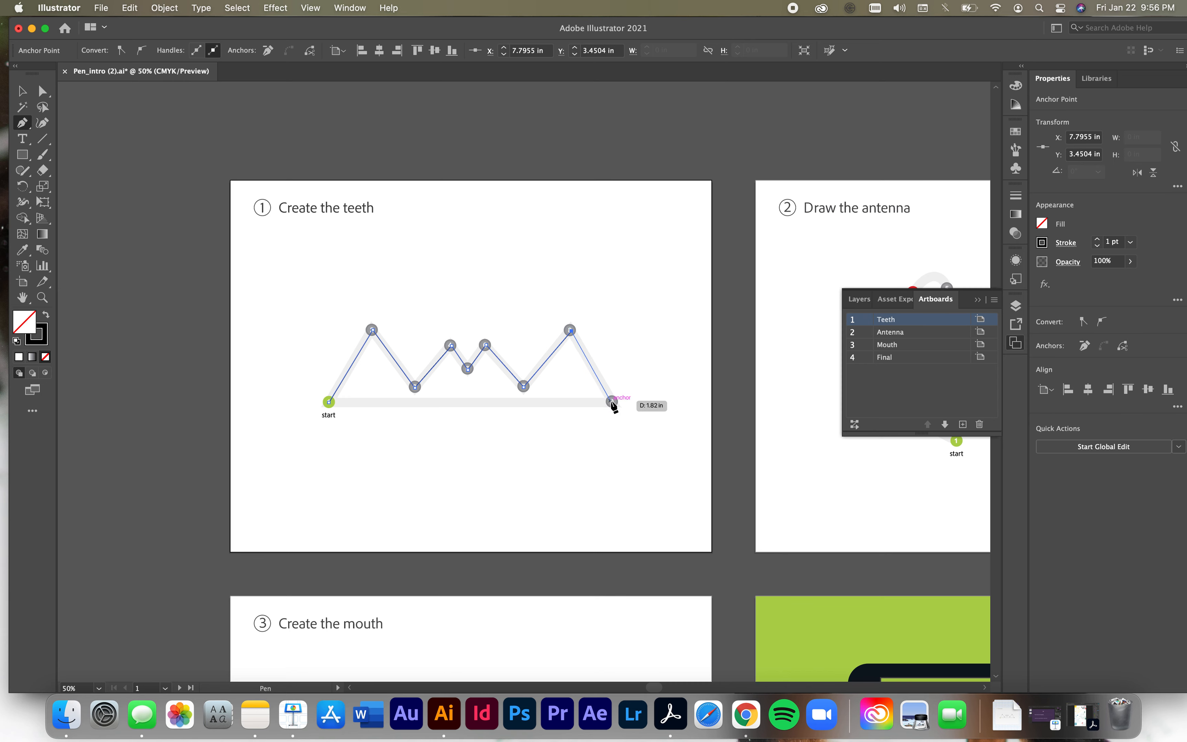
left_click(612, 401)
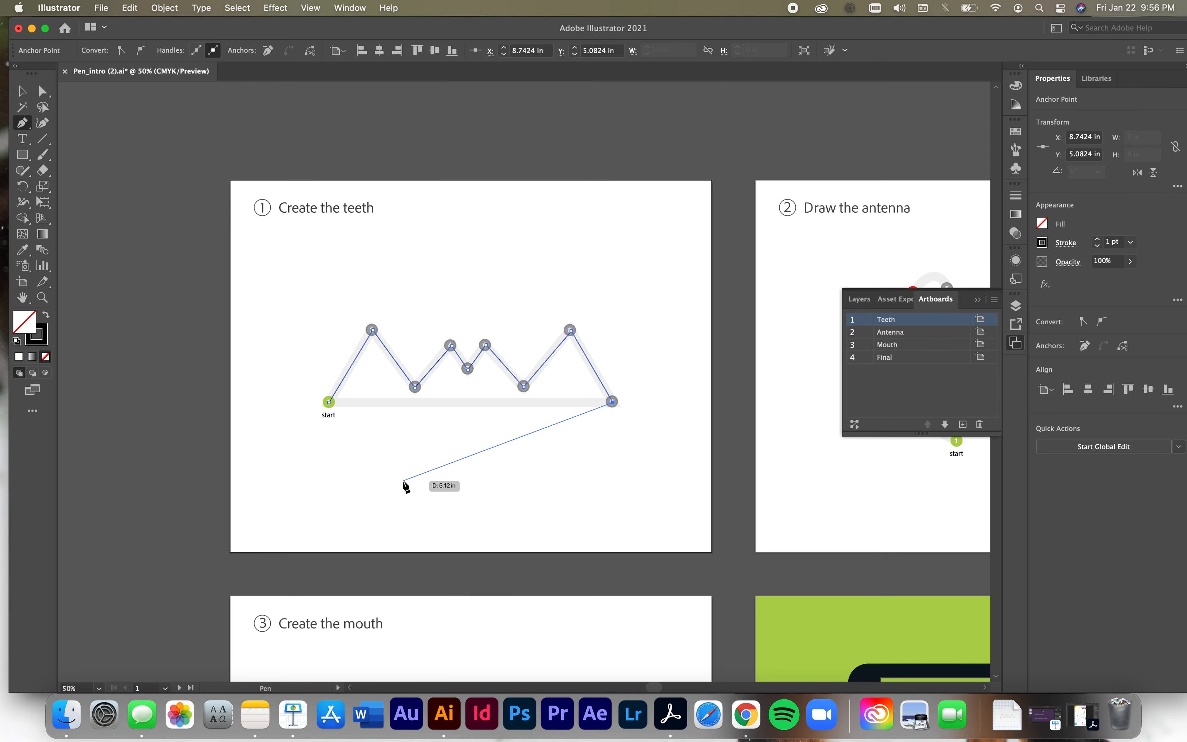
key("super+equal")
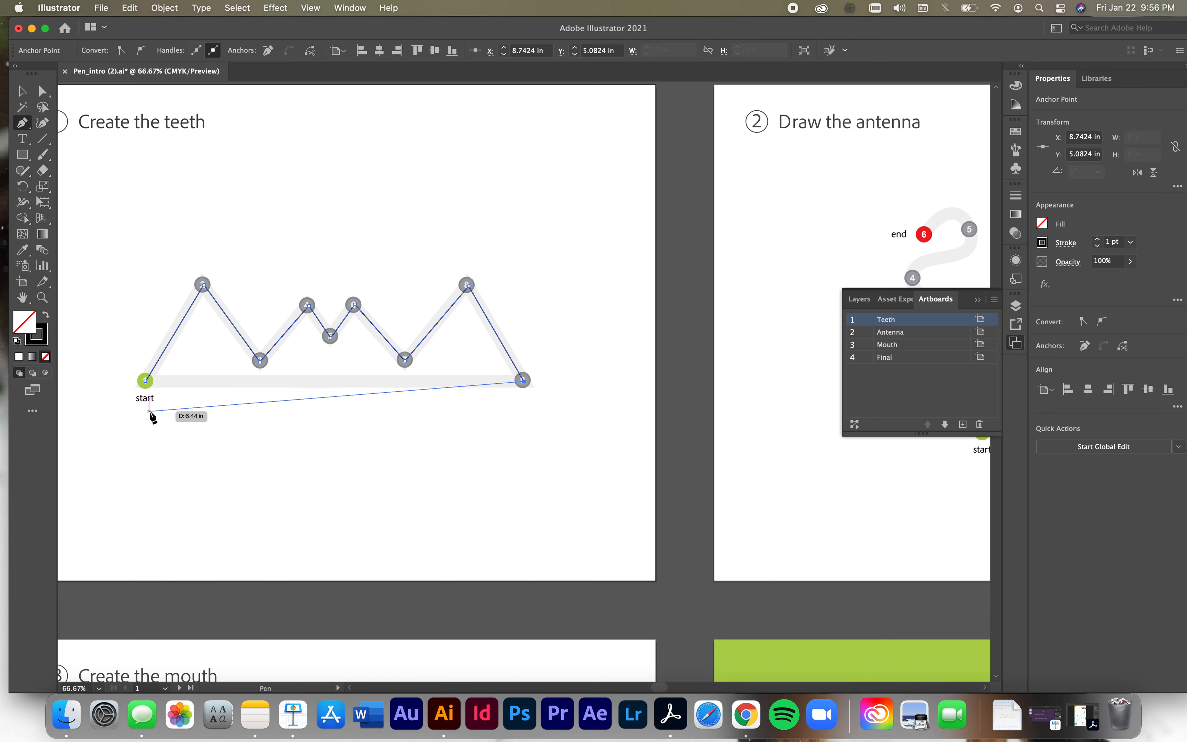
left_click(128, 383)
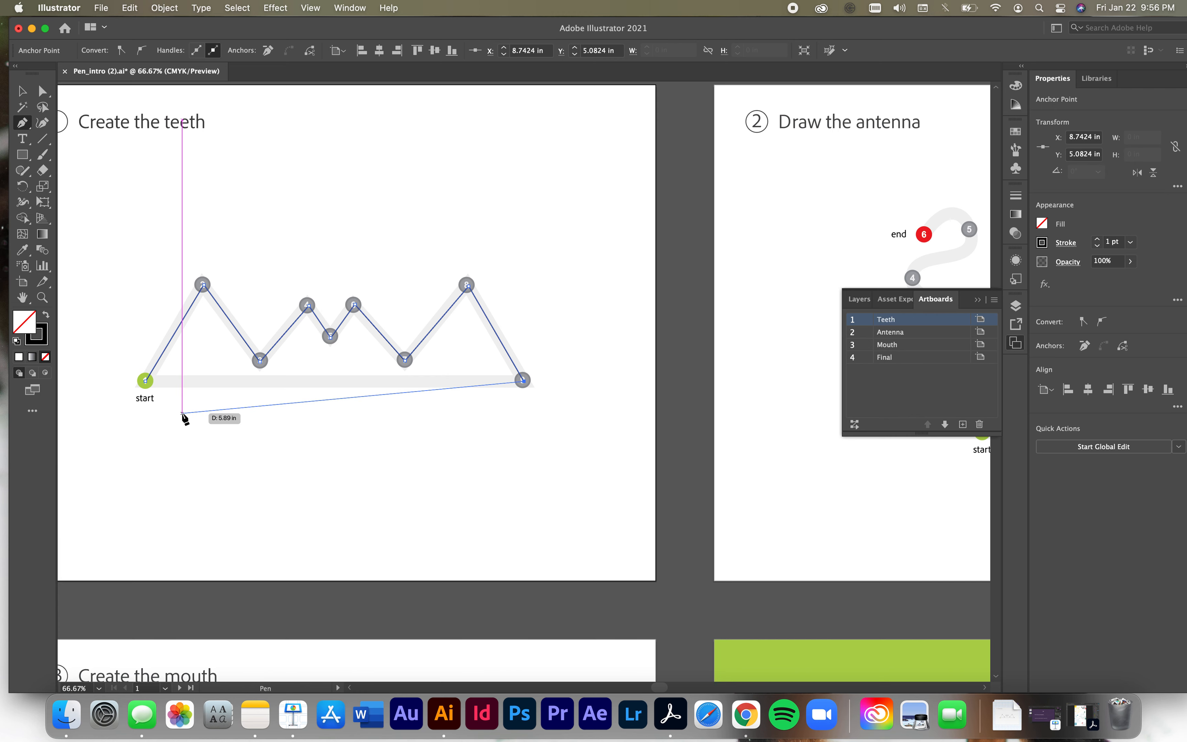
left_click(145, 381)
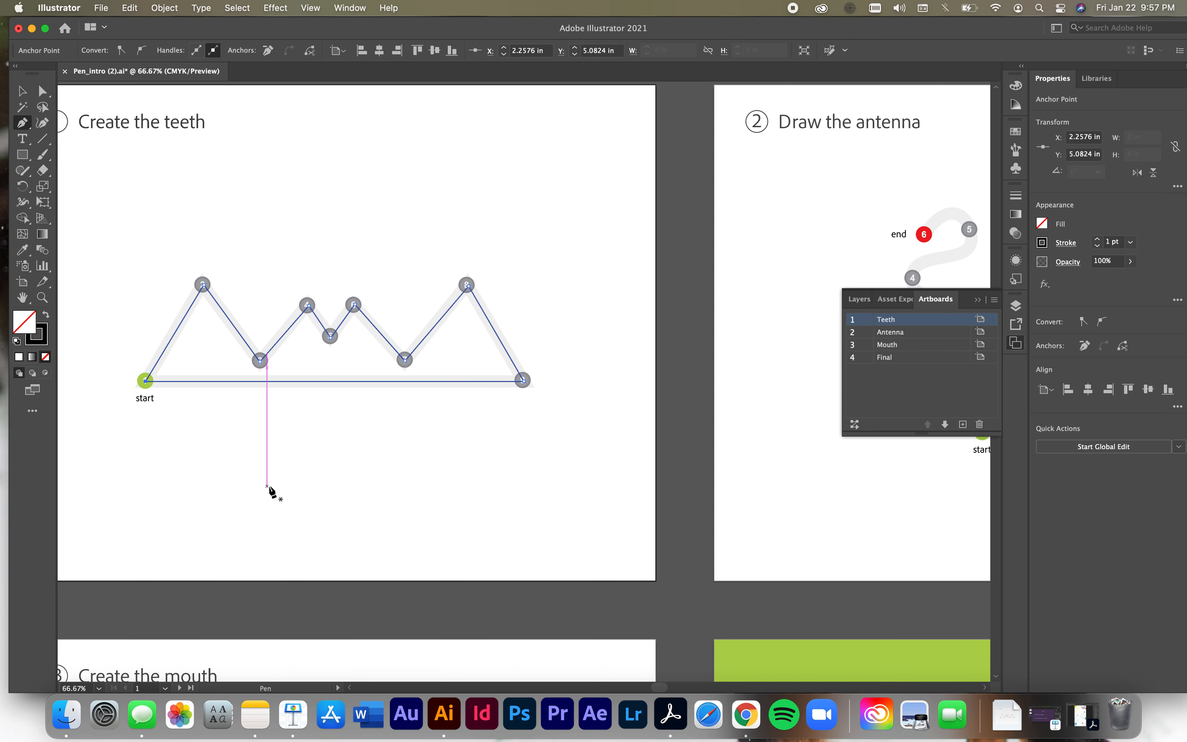
Step: Try moving the teeth path sideways with the Selection tool, and undo the move
left_click(21, 91)
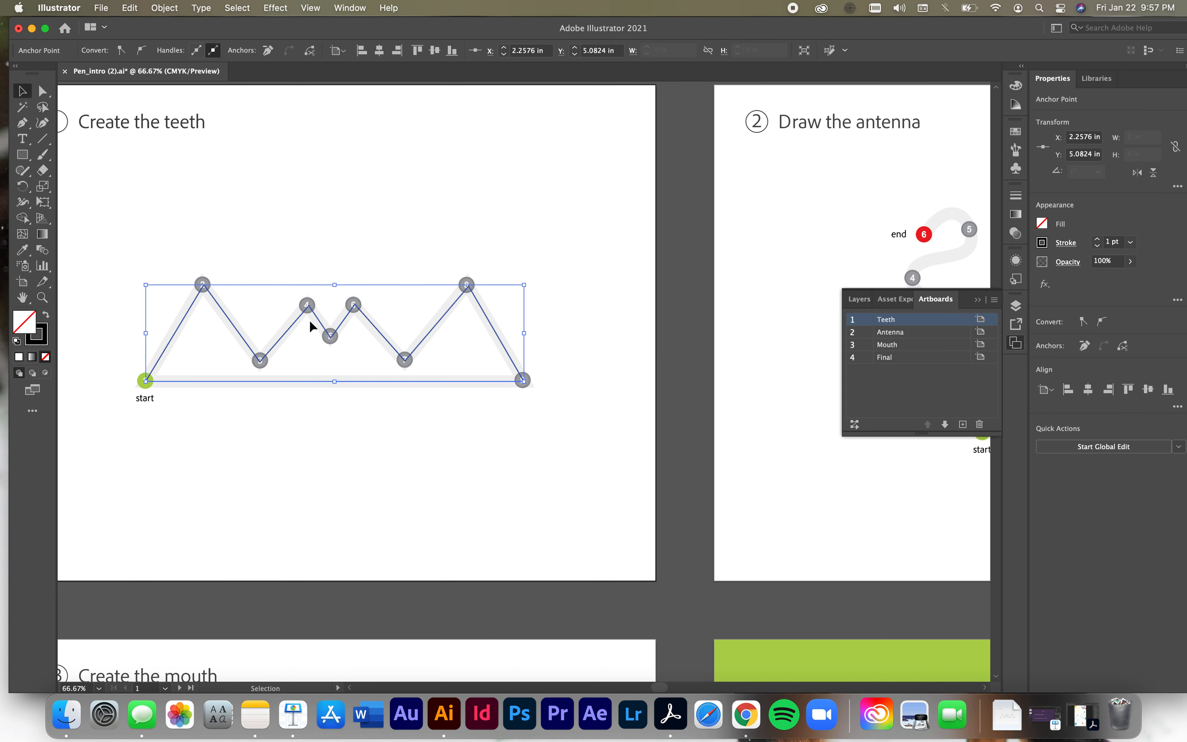
left_click_drag(324, 331, 220, 331)
key("super+z")
key("super+z")
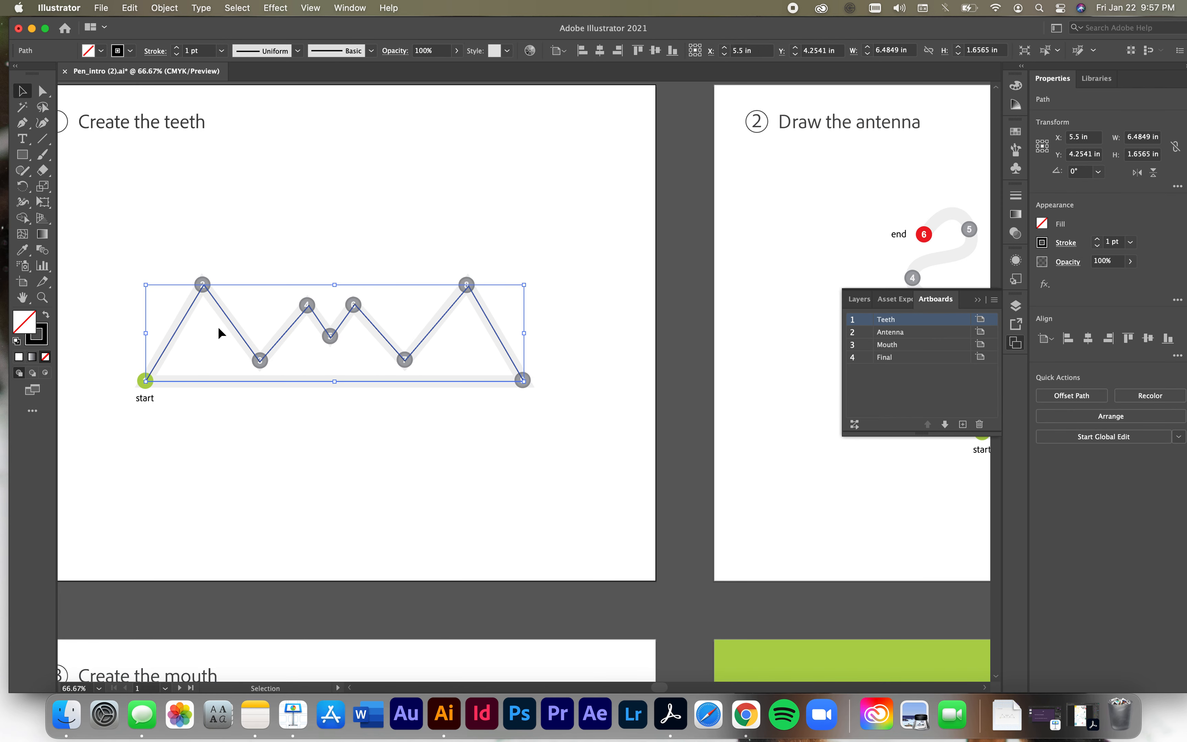
Step: Change the teeth path's stroke colour to pink
double_click(48, 336)
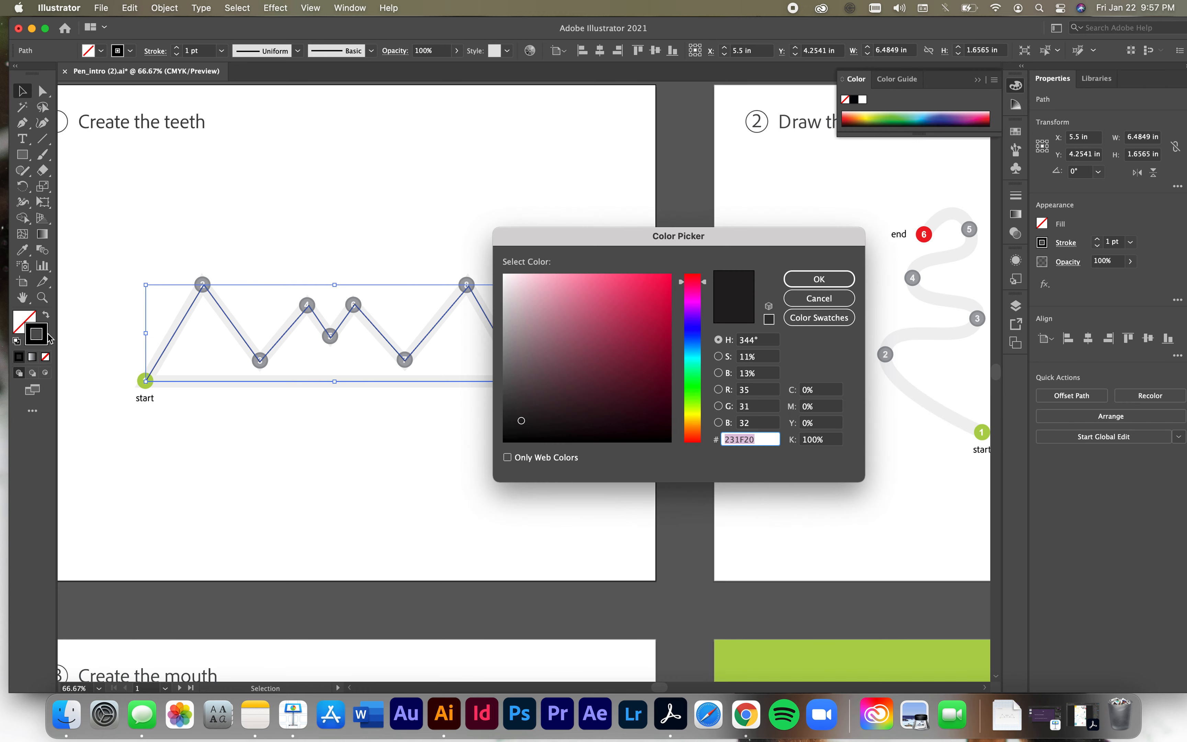
left_click(605, 289)
left_click_drag(601, 289, 578, 286)
left_click(805, 277)
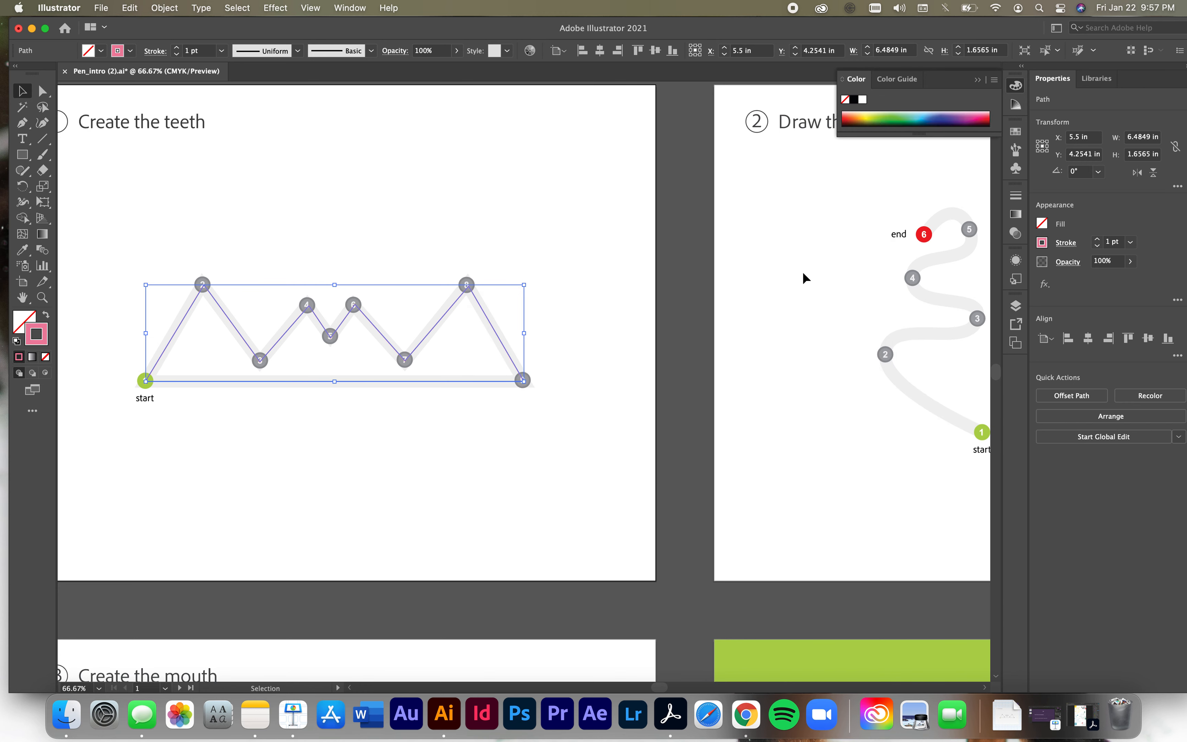
Step: Raise the teeth path's stroke weight to 10 pt and deselect the path
left_click(177, 48)
left_click(177, 48)
left_click(177, 47)
left_click(177, 48)
left_click(178, 48)
left_click(178, 48)
left_click(178, 48)
left_click(178, 48)
left_click(177, 47)
left_click(174, 223)
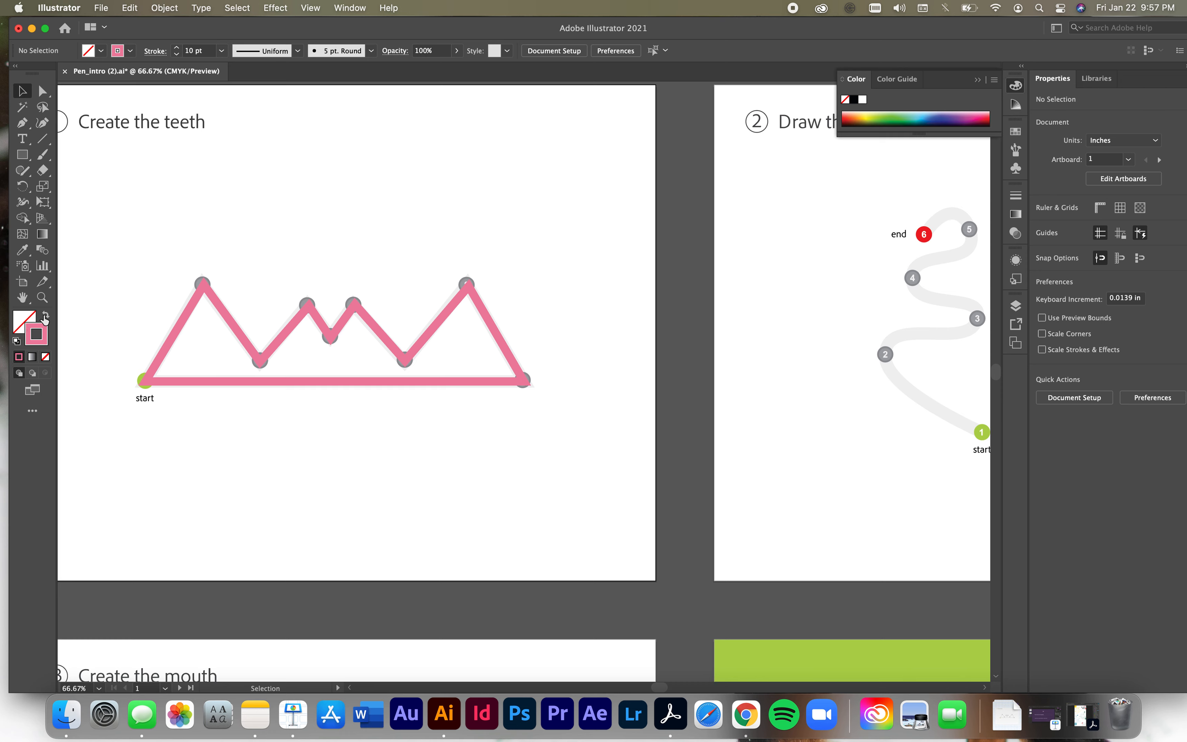
Step: Try swapping the teeth path's fill and stroke so it is filled pink, and swap them back
left_click(45, 317)
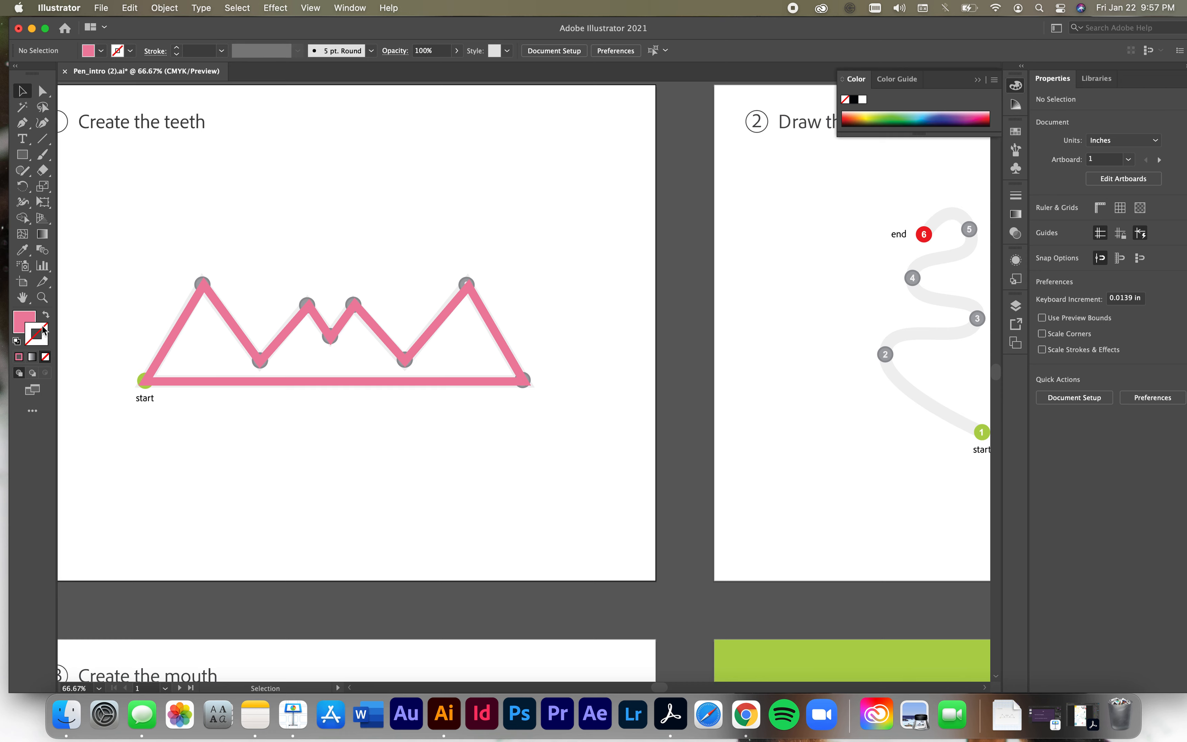
left_click(46, 315)
left_click(180, 326)
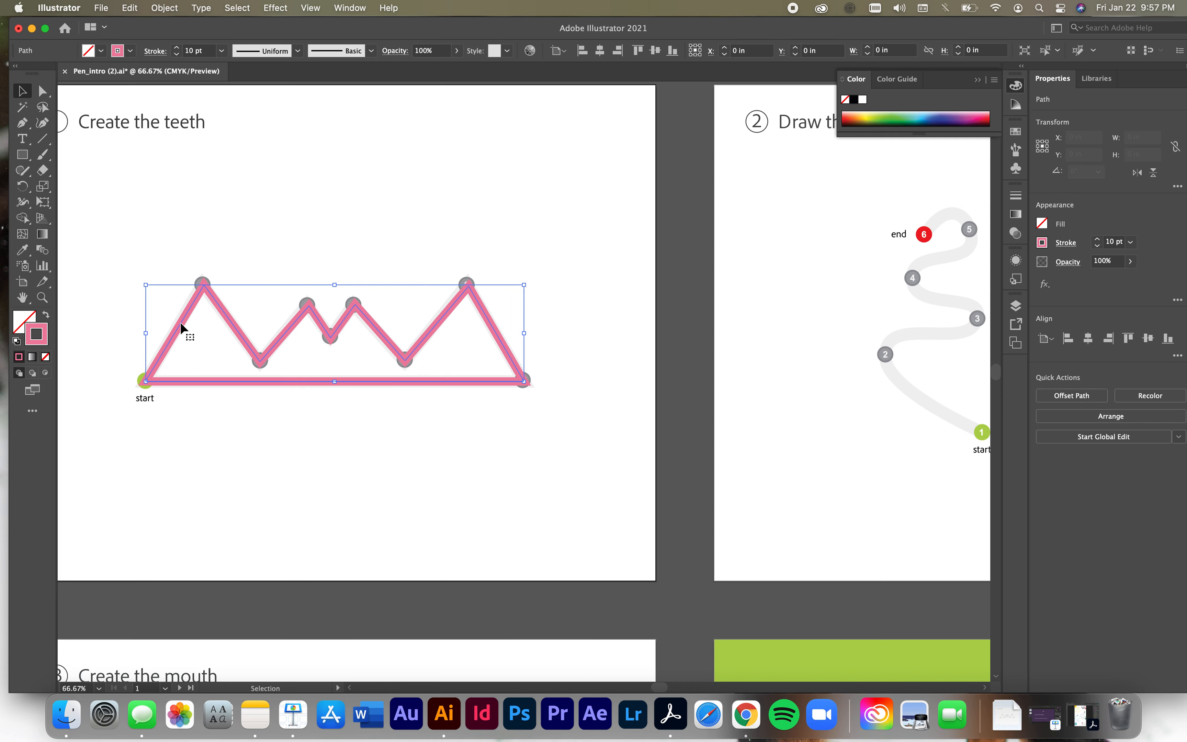
left_click(47, 317)
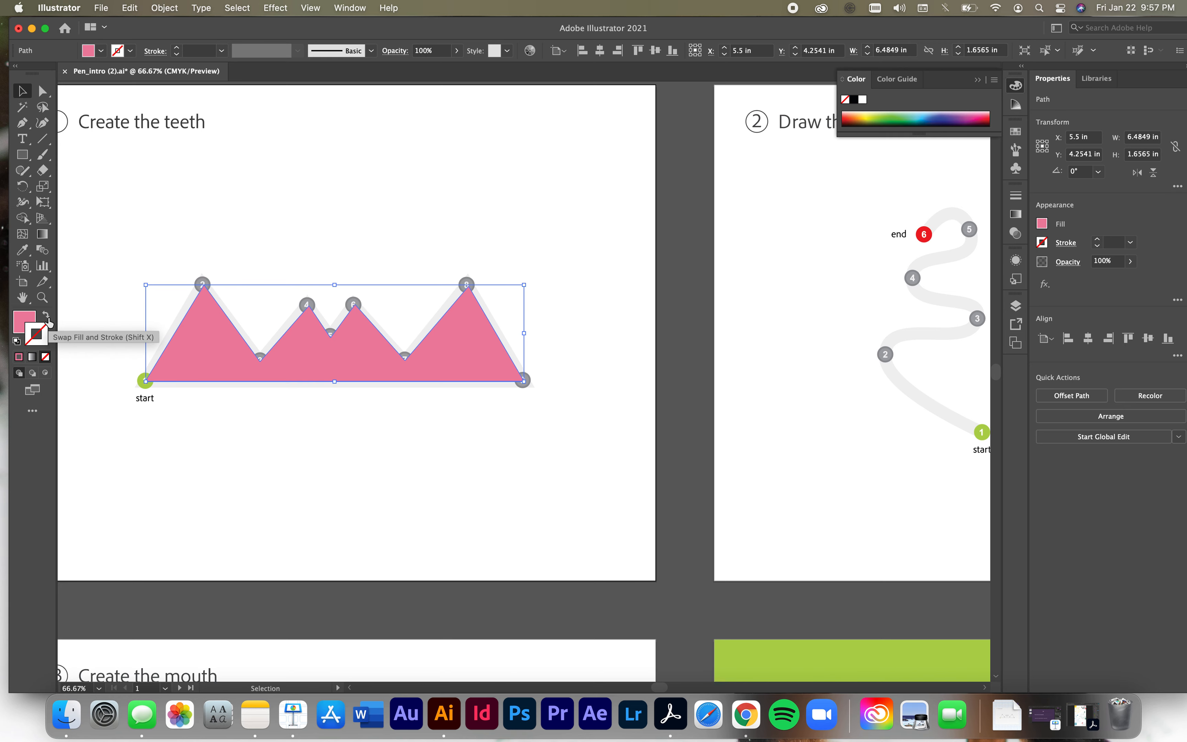
left_click(46, 318)
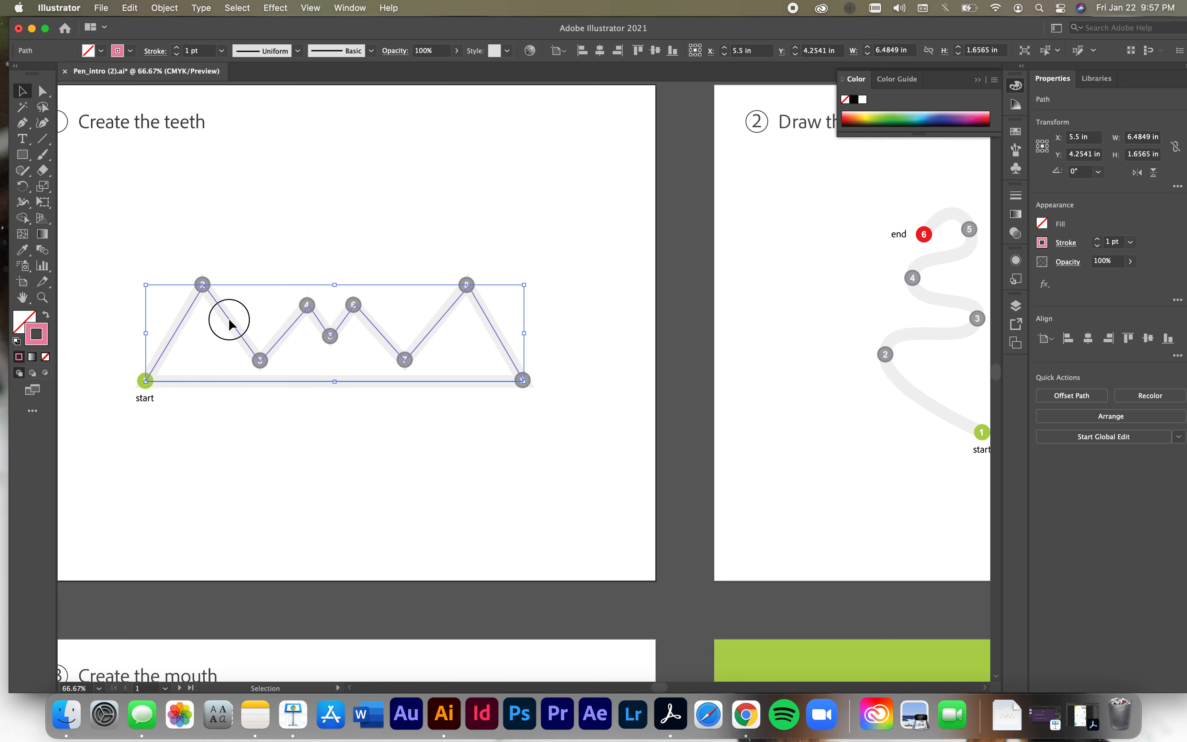
Step: Set the teeth path's stroke weight to 13 pt and deselect the path
left_click(176, 48)
left_click(176, 48)
left_click(176, 48)
left_click(177, 48)
left_click(176, 47)
left_click(176, 47)
left_click(177, 48)
left_click(176, 48)
left_click(177, 47)
left_click(176, 48)
left_click(176, 47)
left_click(176, 48)
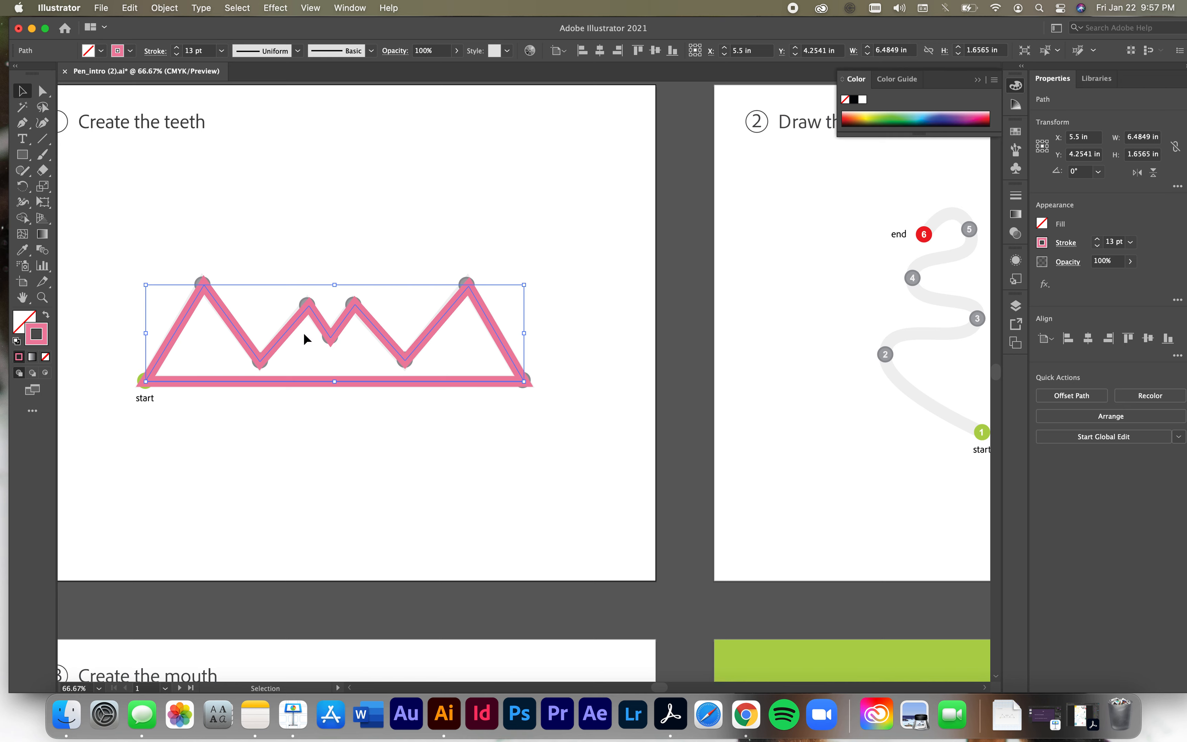
left_click(273, 251)
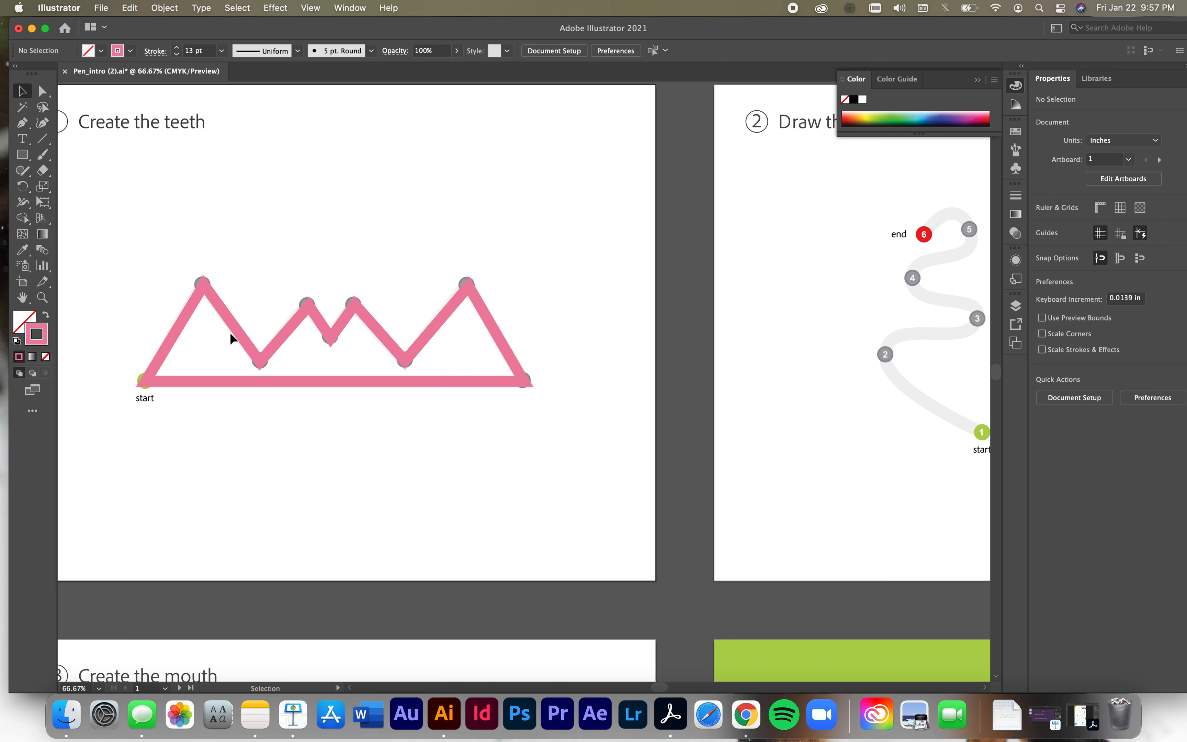
Step: Give the teeth path's stroke a round cap and round corner joins
left_click(238, 335)
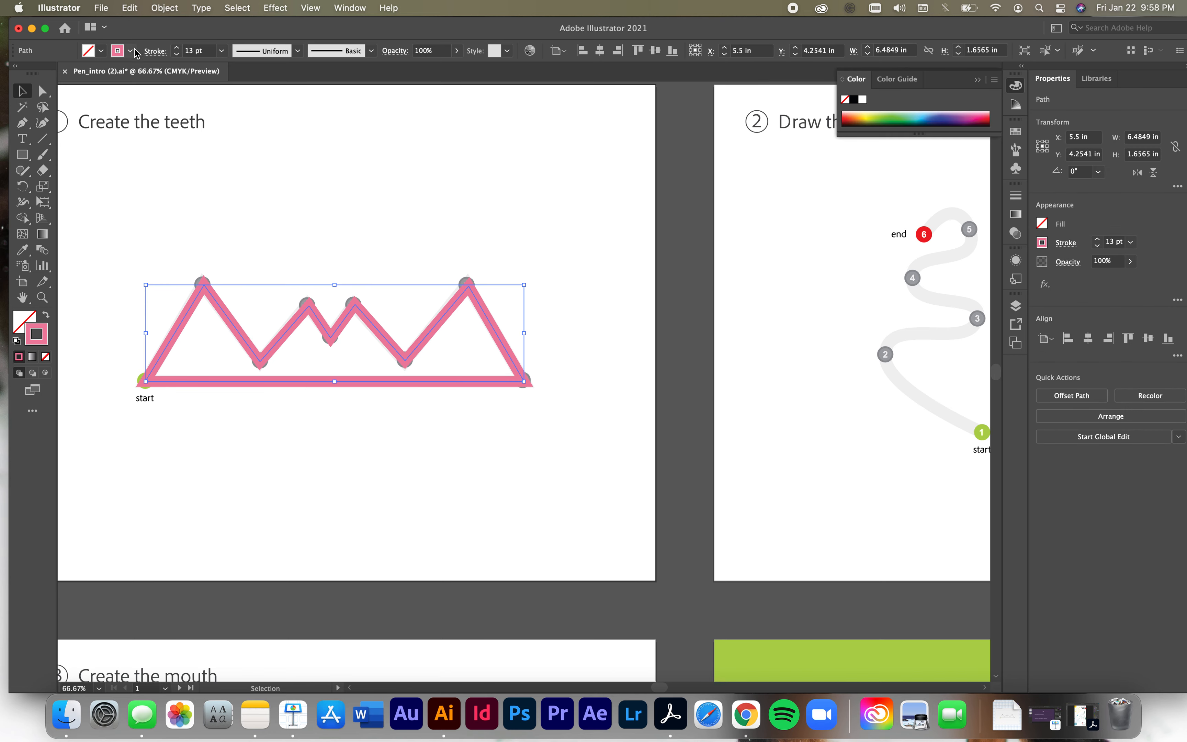
left_click(156, 51)
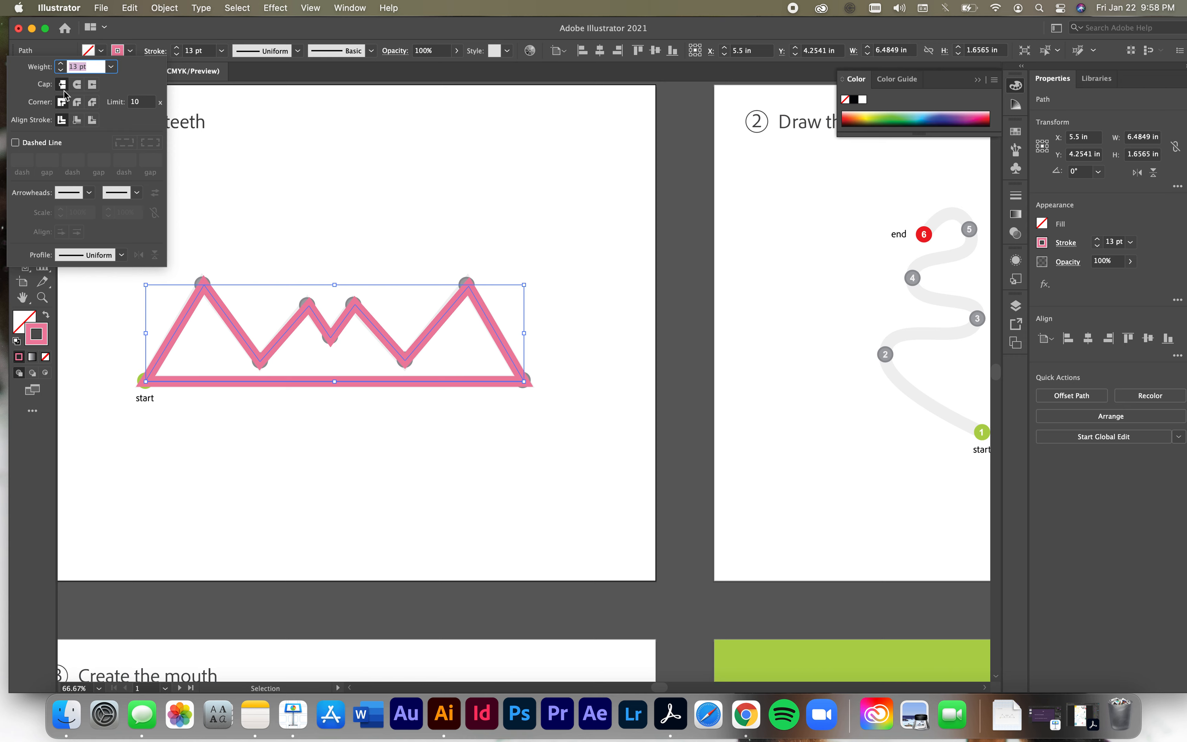
left_click(81, 82)
left_click(78, 102)
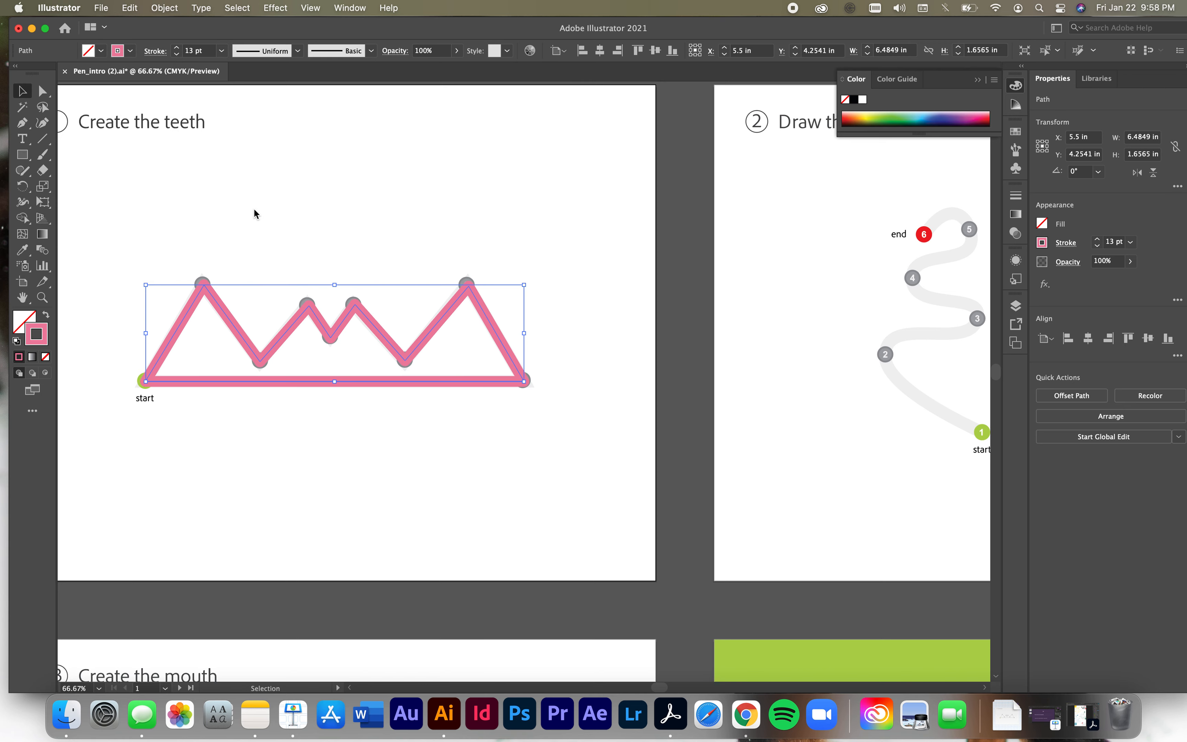
left_click(308, 438)
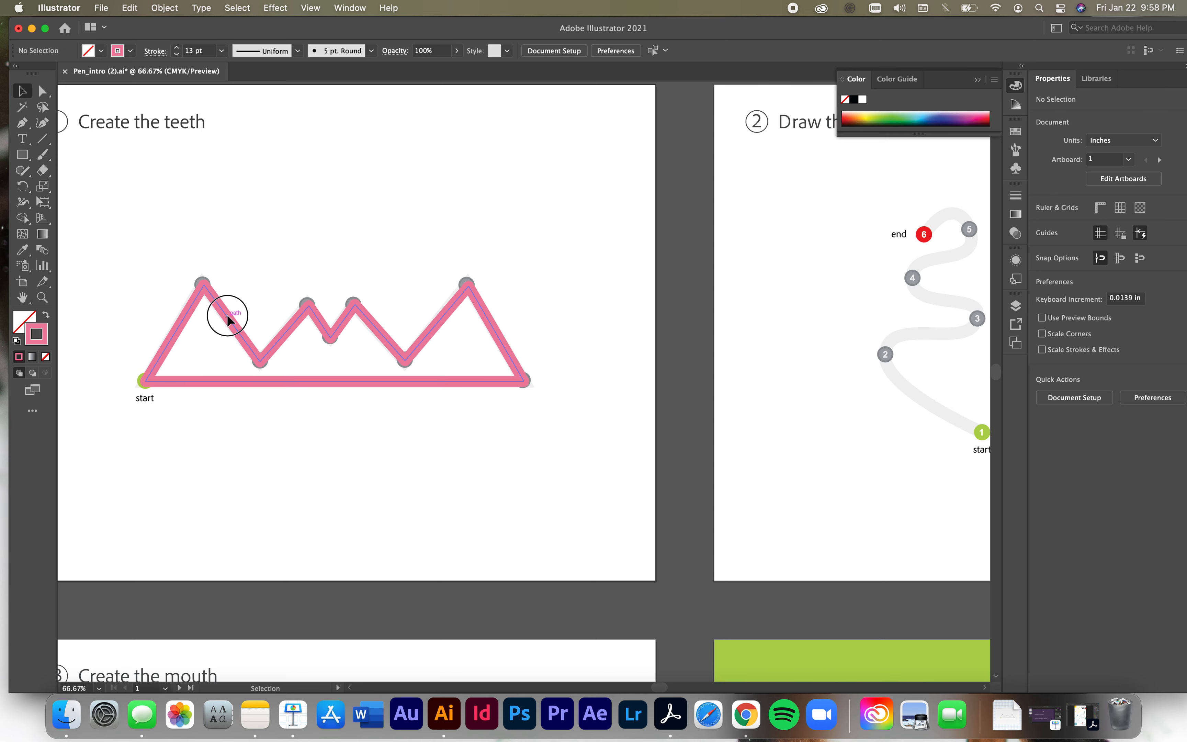
Step: Move the teeth path up about 0.86 in, off its tracing guide
left_click_drag(225, 312, 225, 265)
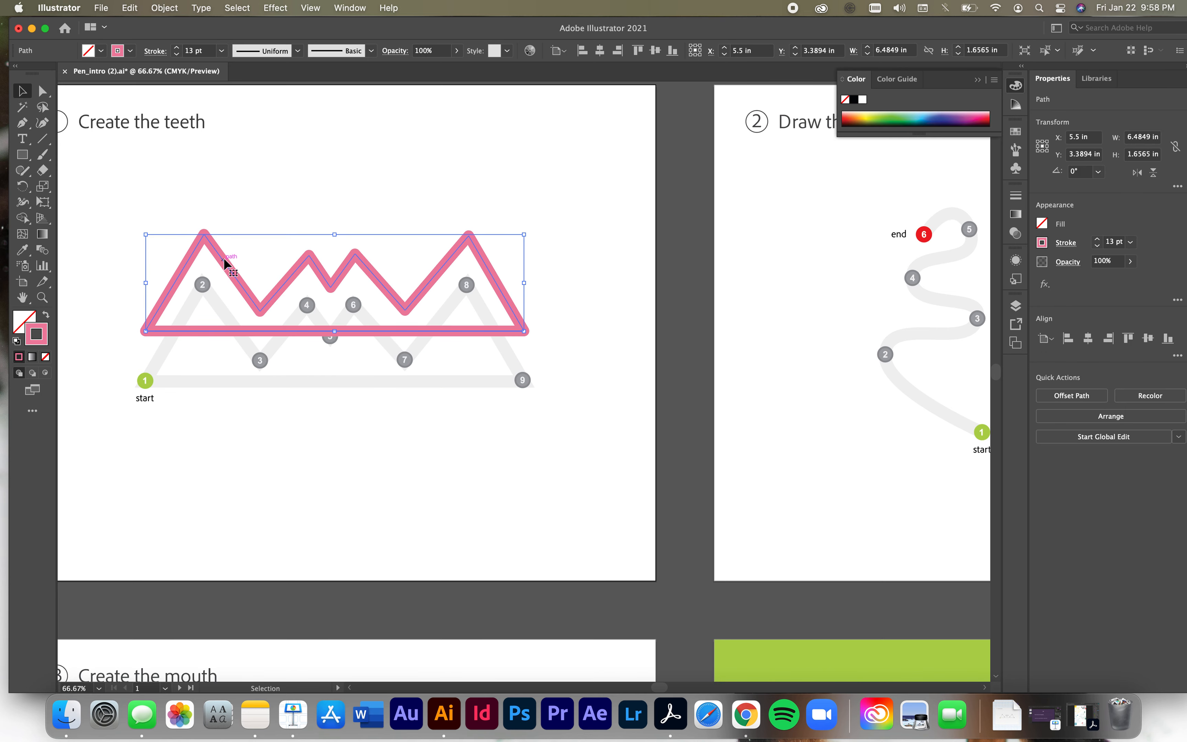
Step: Try a miter corner and butt cap on the teeth path's stroke, and set both back to round
left_click(155, 51)
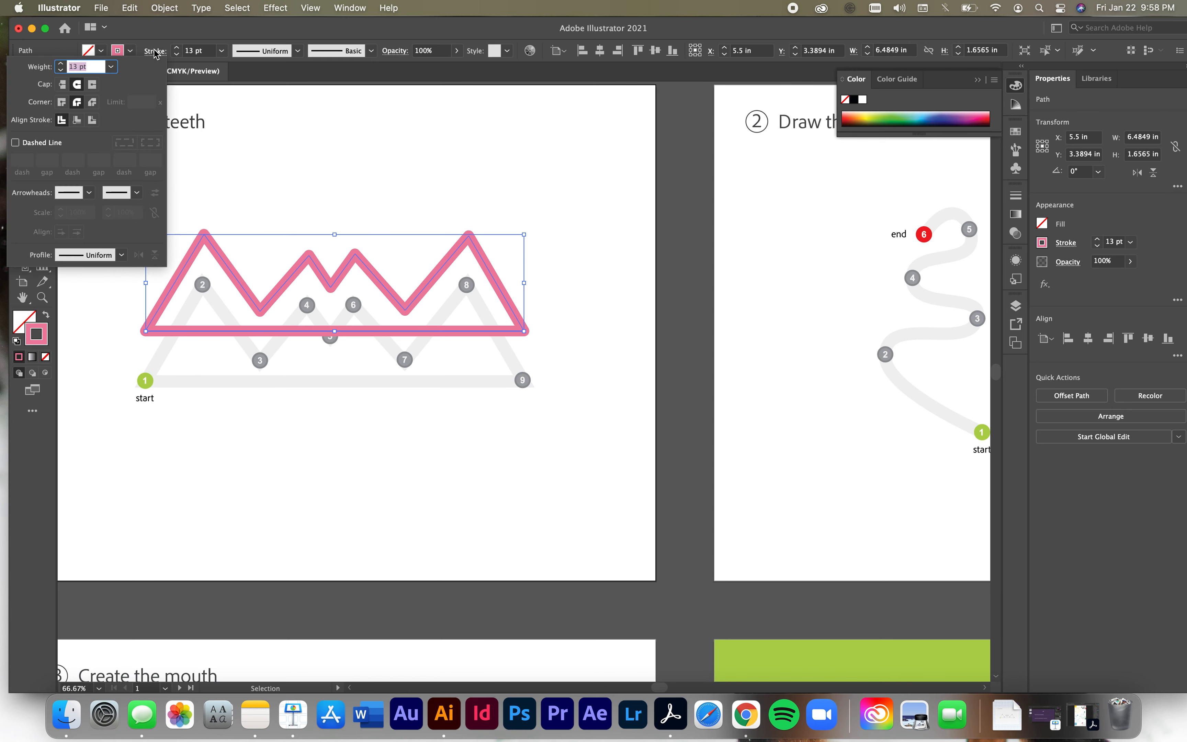
left_click(62, 102)
left_click(62, 85)
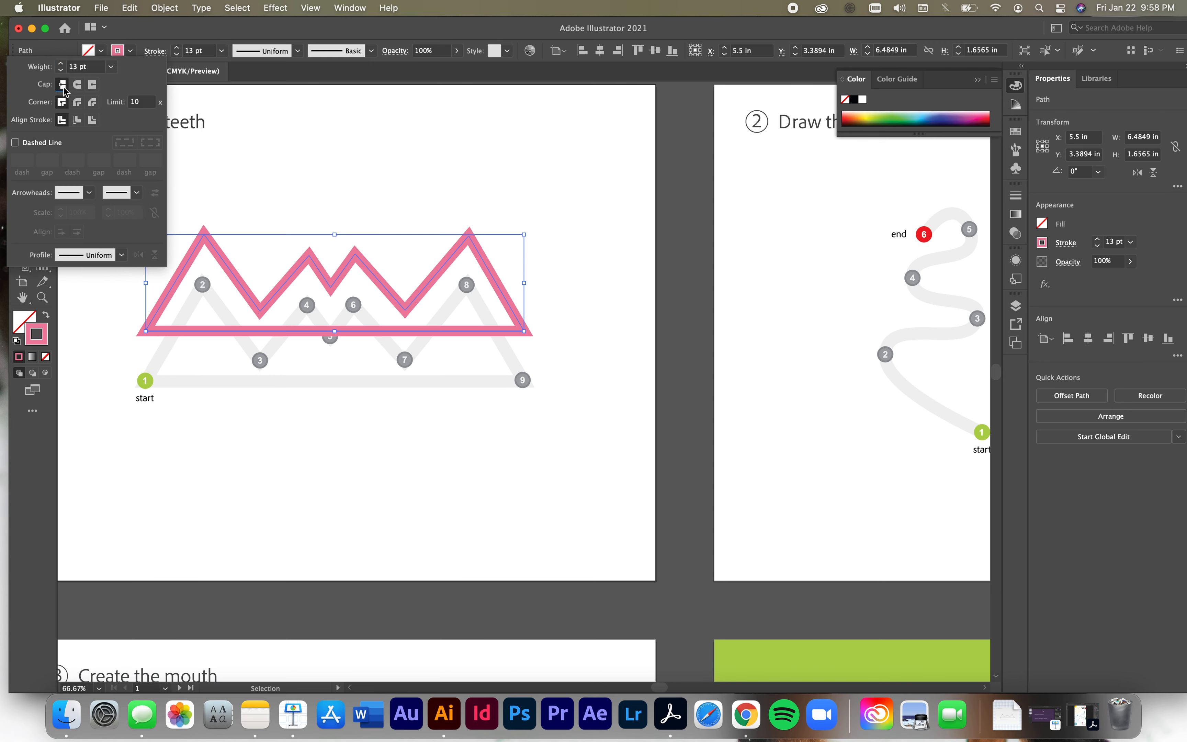
left_click(77, 103)
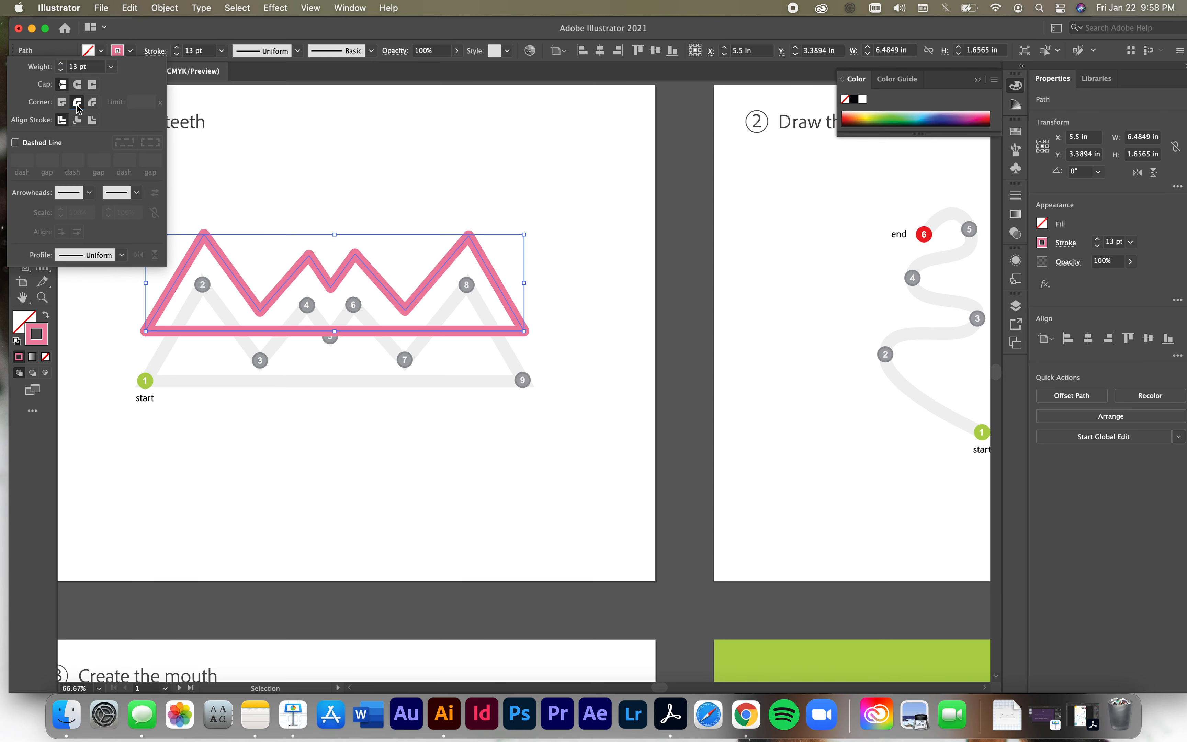
left_click(81, 85)
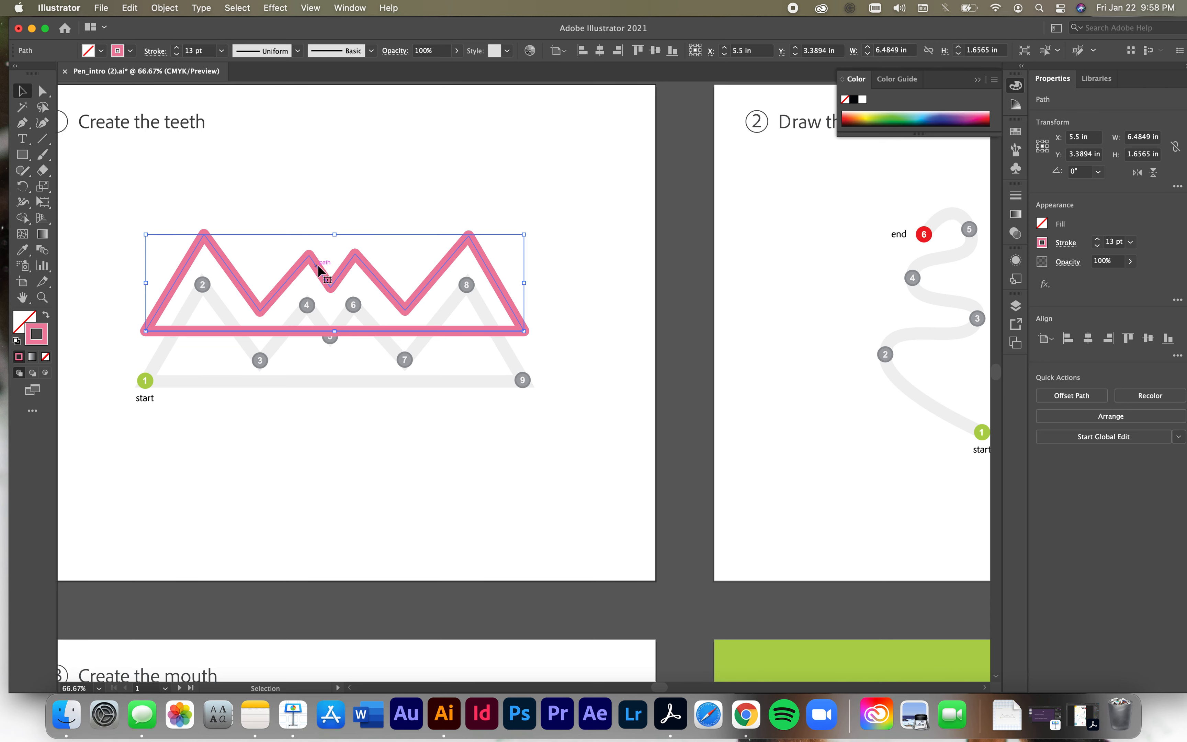
Step: Move the teeth path back down onto its numbered tracing guide
left_click_drag(317, 279, 315, 319)
scroll(268, 212, "left", 5)
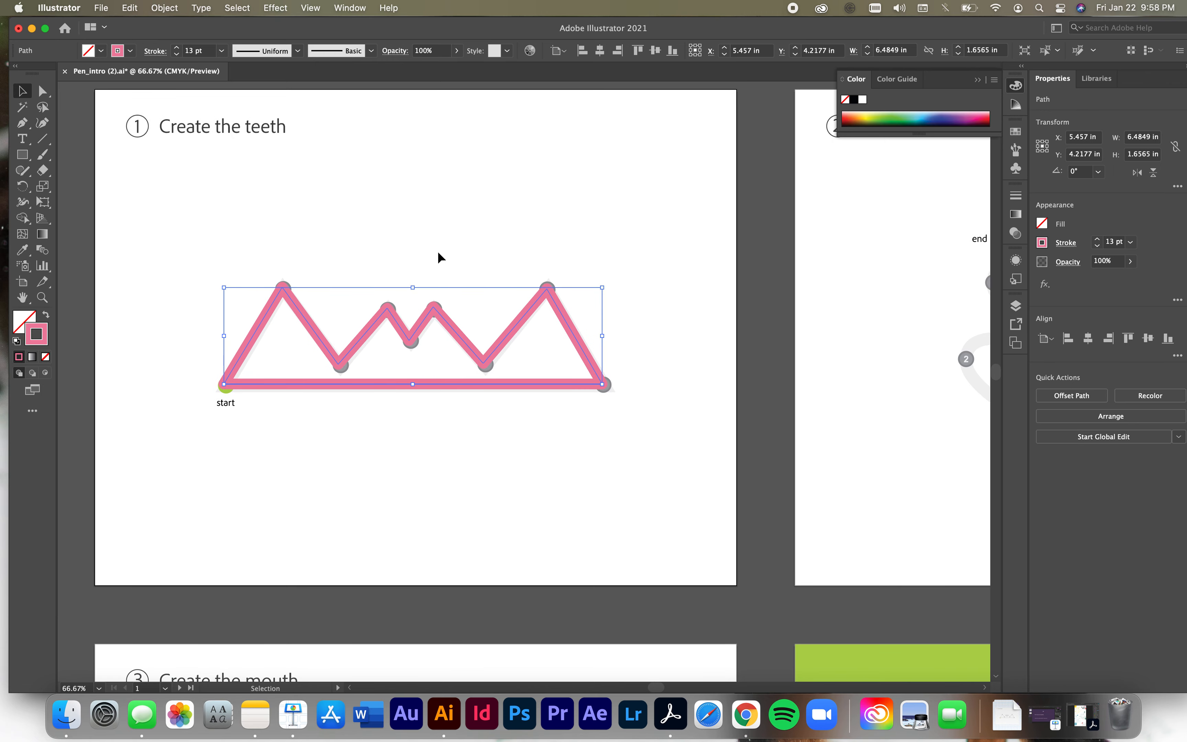
Step: Draw the lower curves of the left antenna with the Pen tool, placing smooth anchors on guide points 1, 2 and 3
scroll(438, 252, "right", 15)
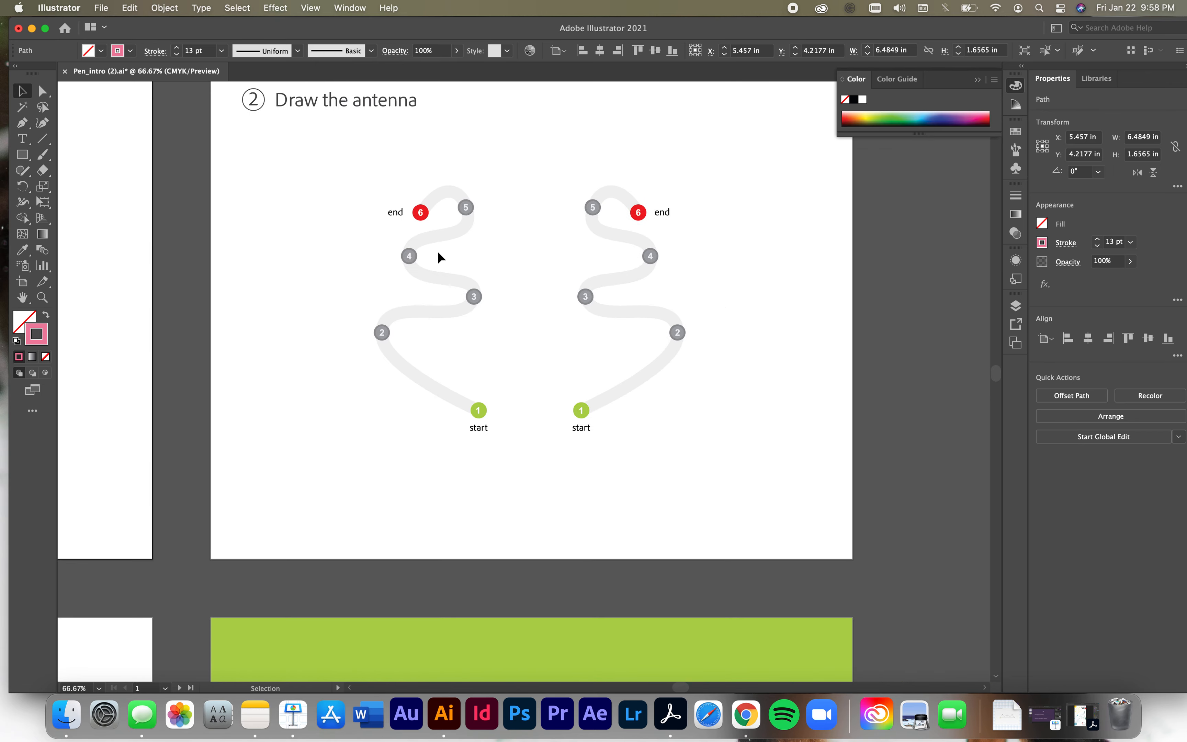
scroll(437, 250, "right", 2)
scroll(407, 432, "up", 3)
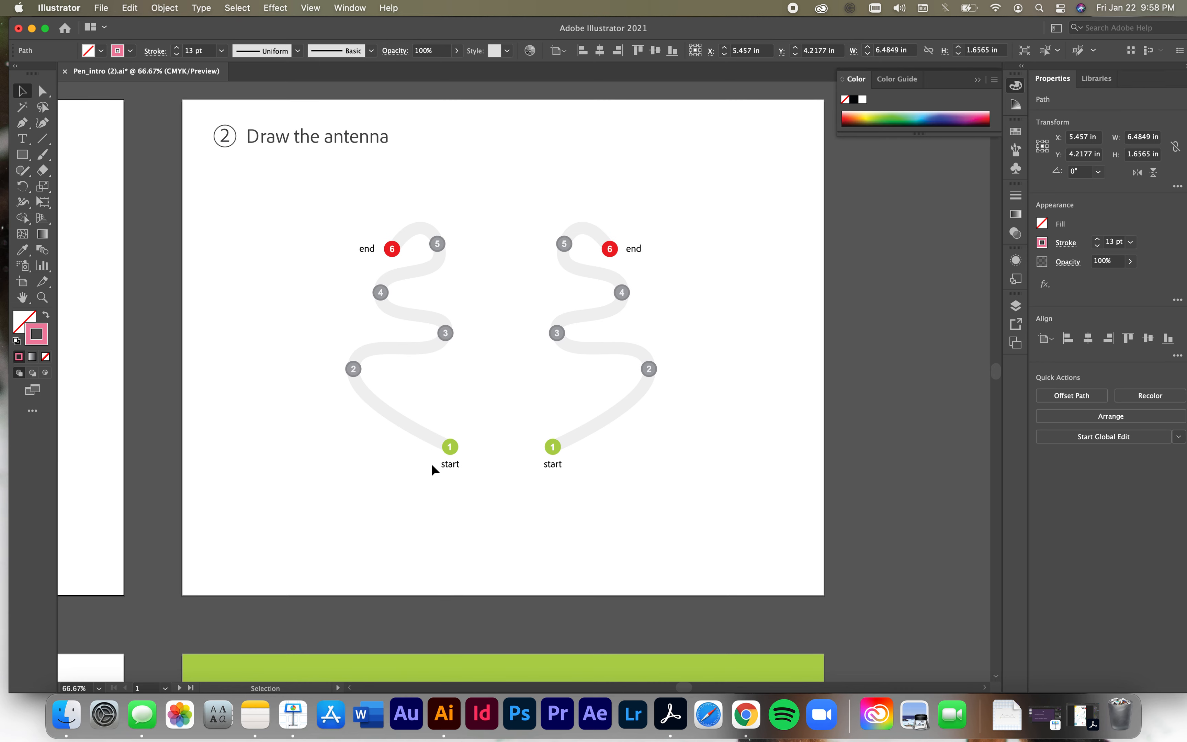
key("p")
left_click_drag(450, 447, 423, 459)
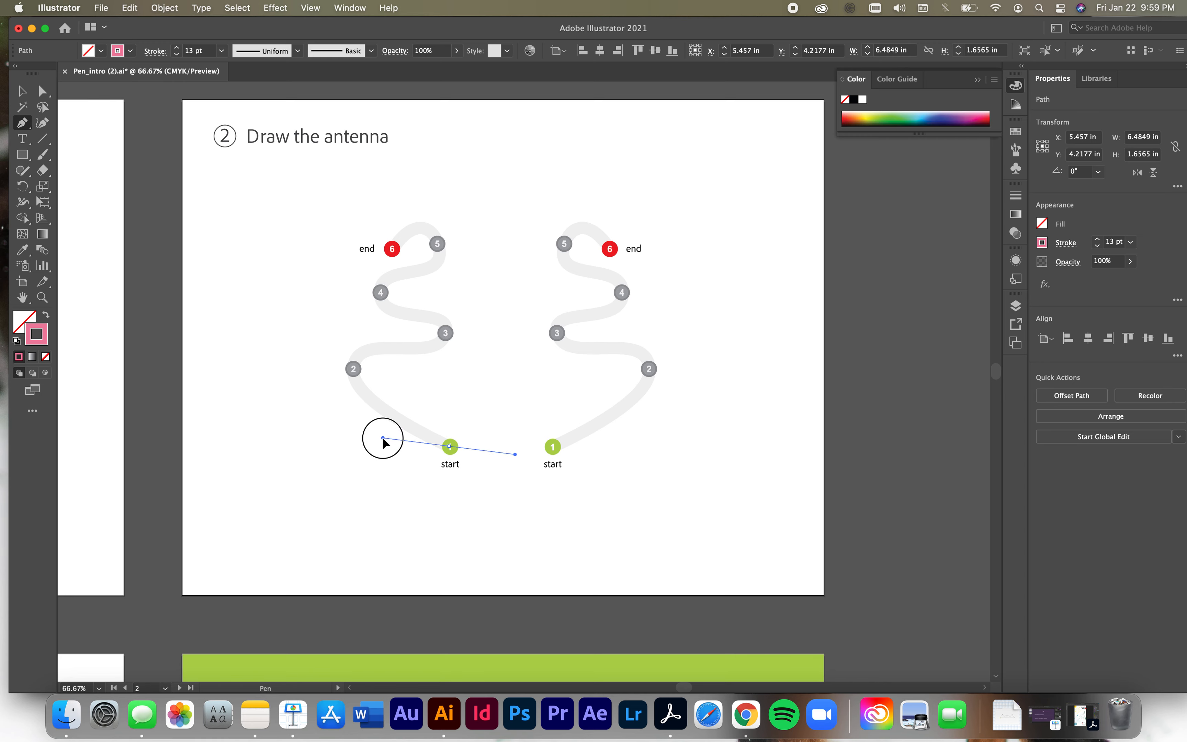
mouse_move(380, 407)
left_mouse_down()
mouse_move(396, 405)
mouse_move(338, 369)
mouse_move(391, 407)
left_mouse_up()
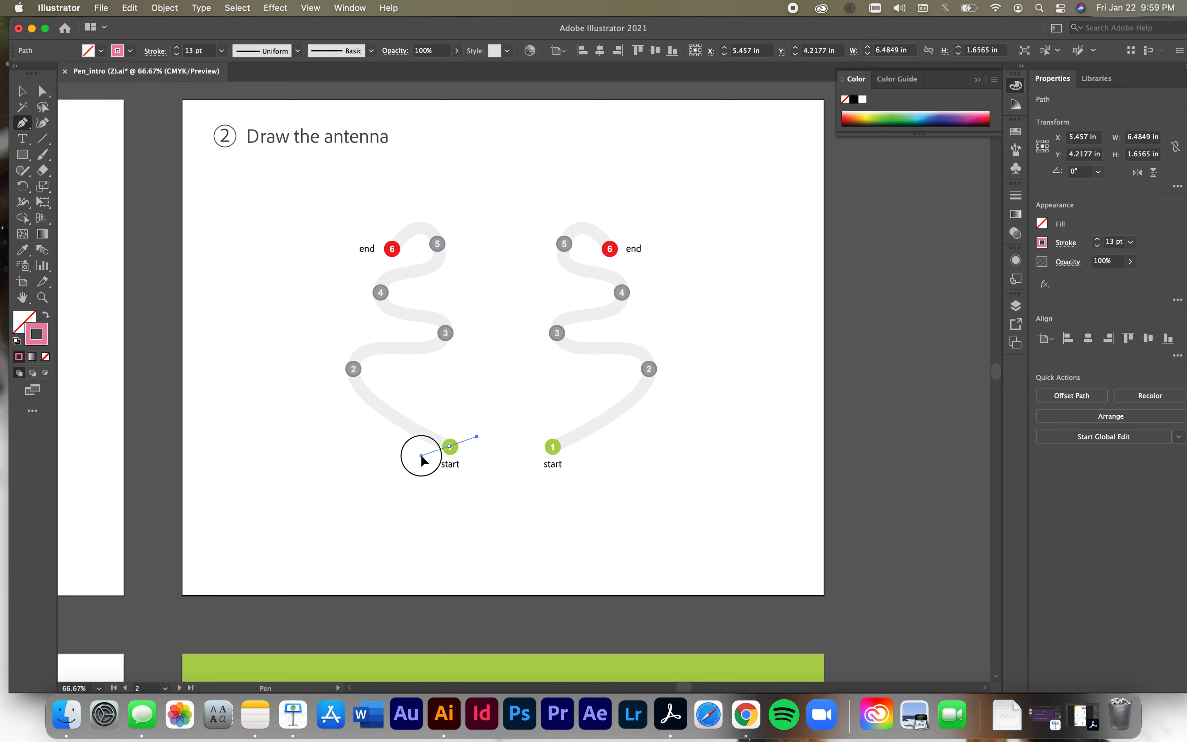
mouse_move(420, 454)
left_mouse_down()
mouse_move(439, 445)
mouse_move(426, 455)
mouse_move(426, 436)
mouse_move(420, 453)
left_mouse_up()
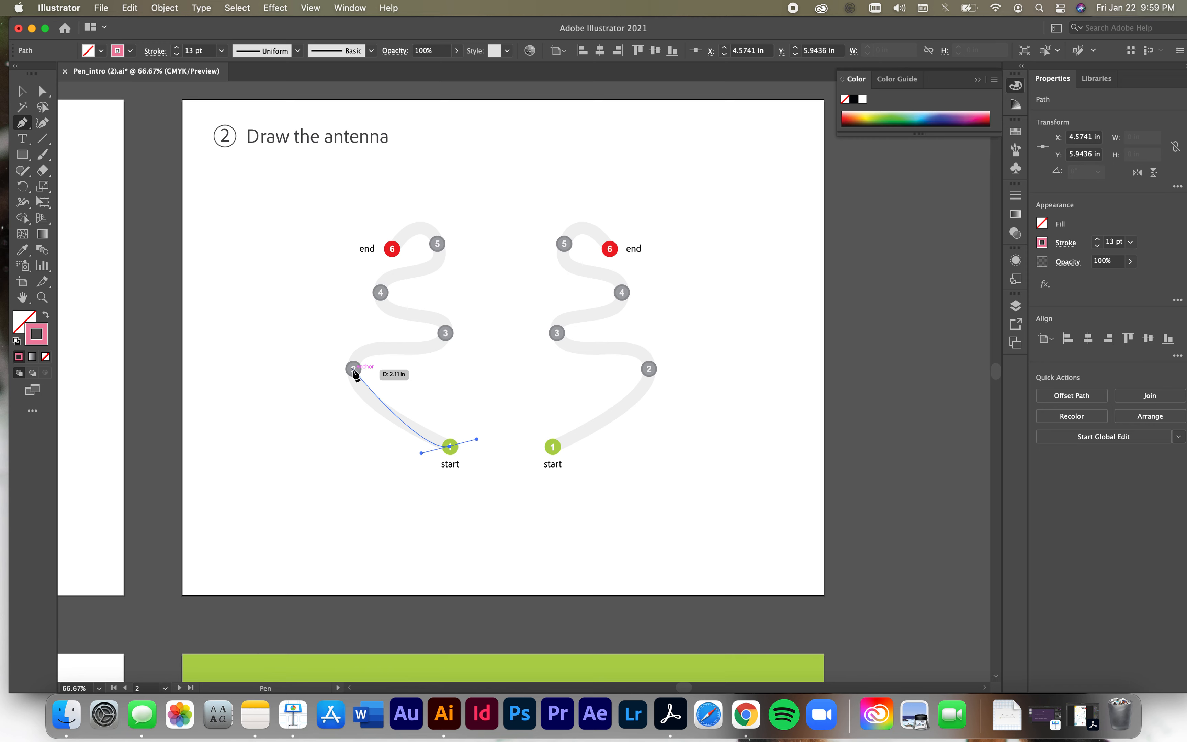
left_click_drag(353, 369, 357, 346)
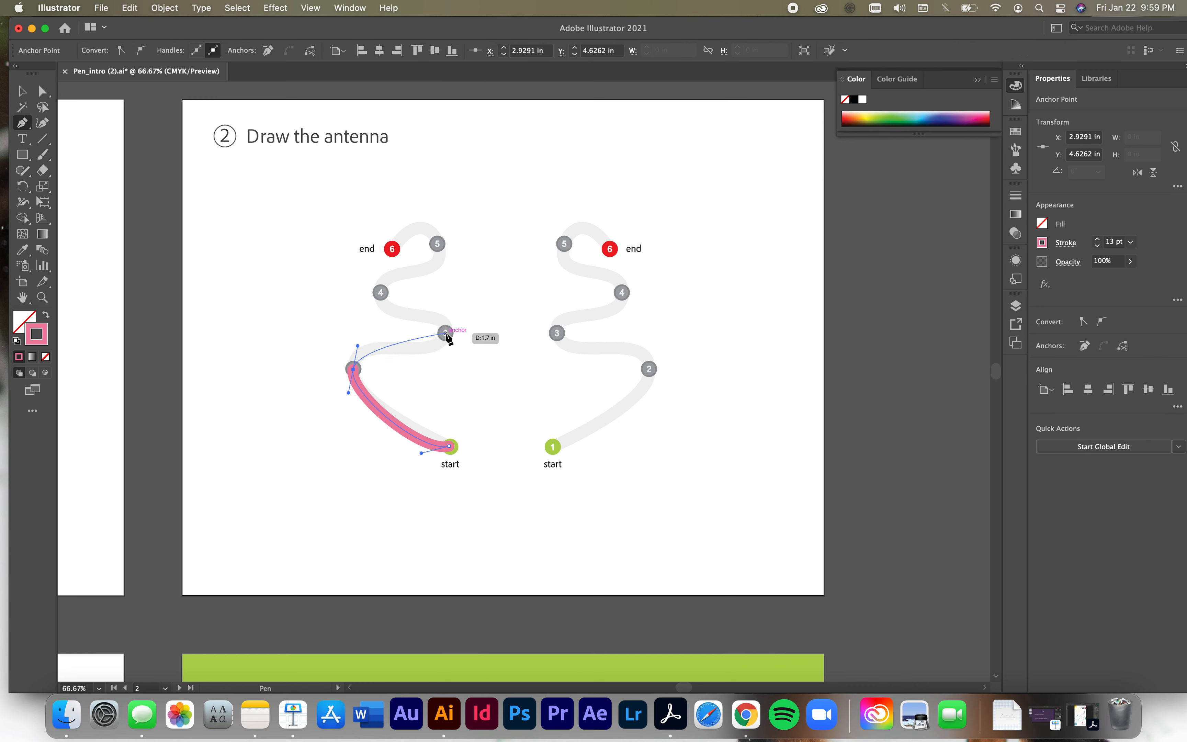
left_click_drag(446, 333, 449, 303)
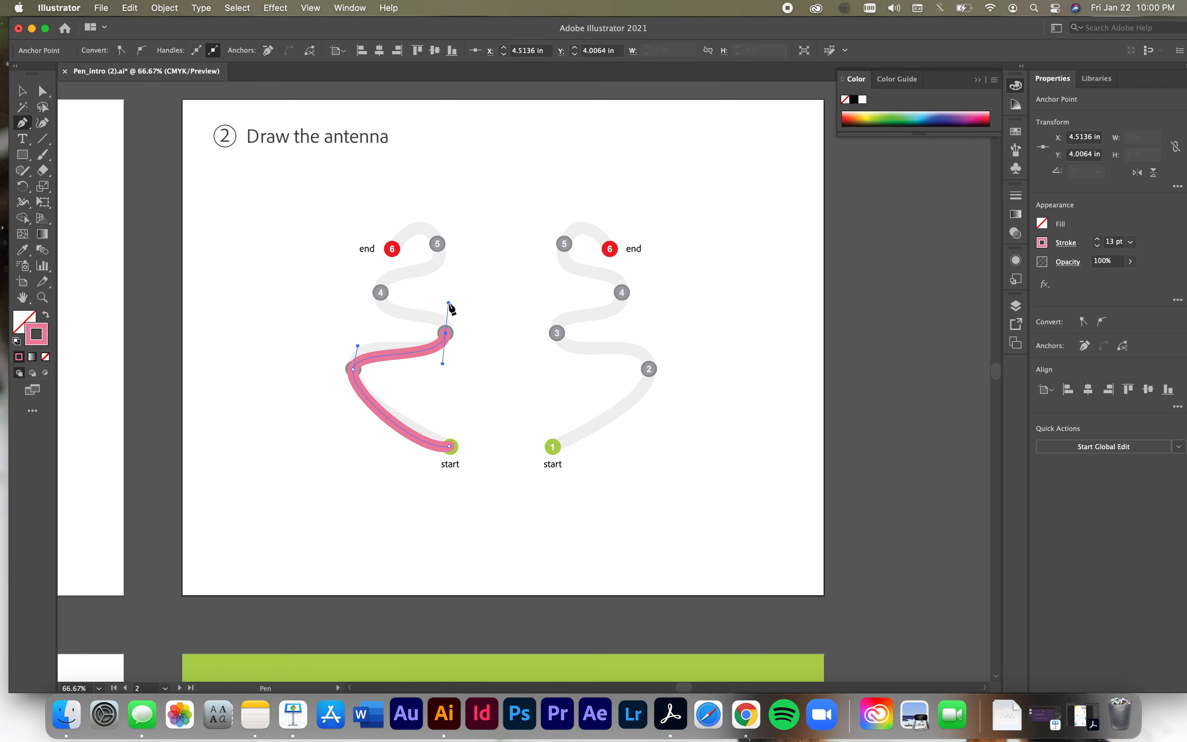
Step: Try continuing the antenna with a corner anchor at guide point 4 and another anchor at point 5, and undo both
left_click(380, 292)
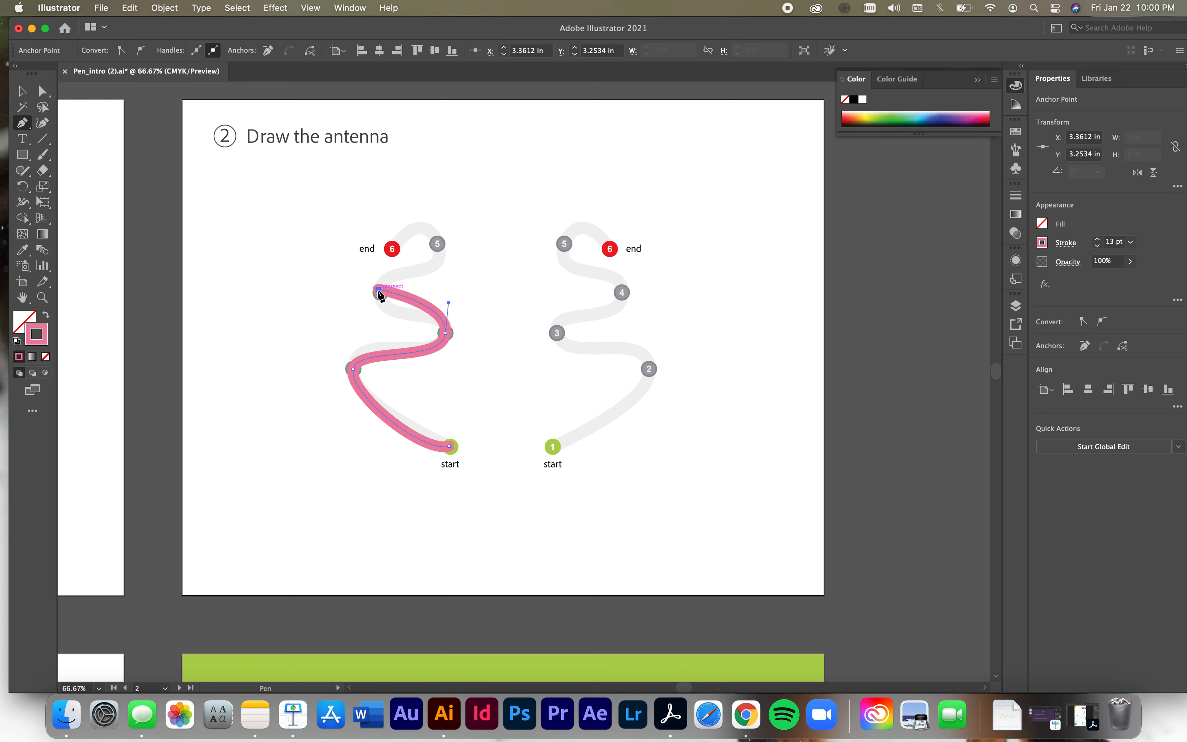
mouse_move(437, 245)
left_mouse_down()
mouse_move(488, 211)
mouse_move(435, 181)
left_mouse_up()
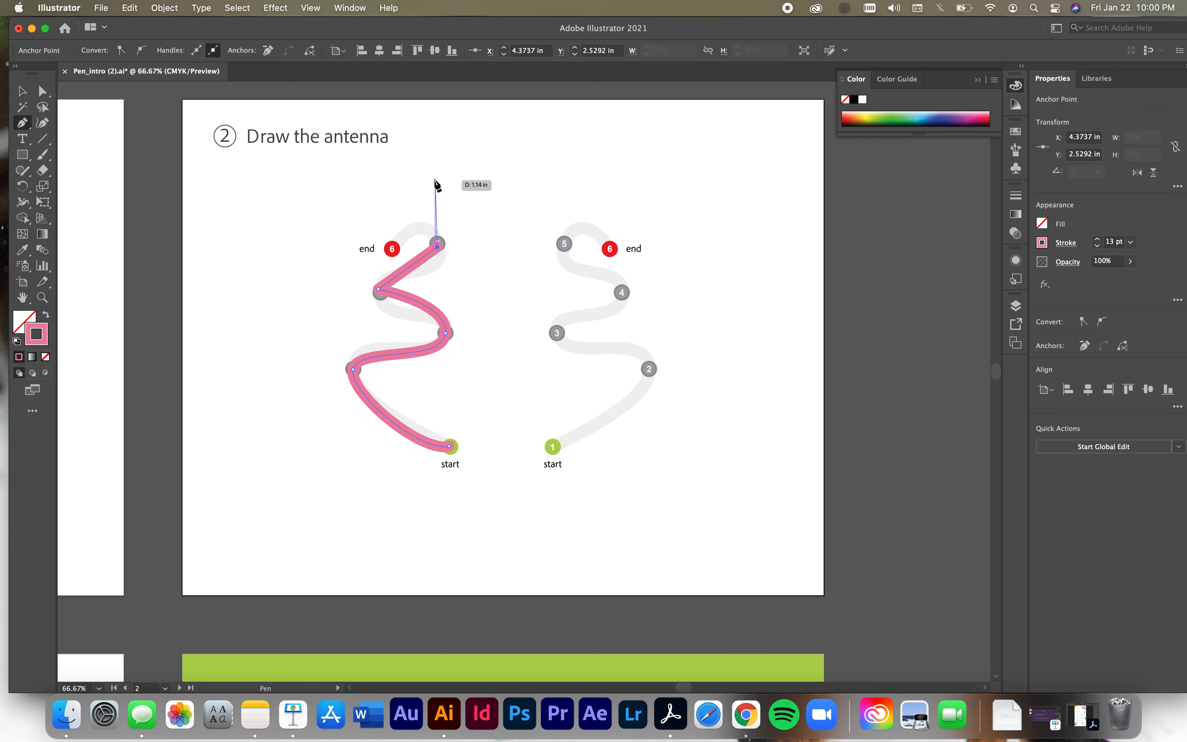
left_click_drag(435, 182, 435, 184)
key("super+z")
key("super+z")
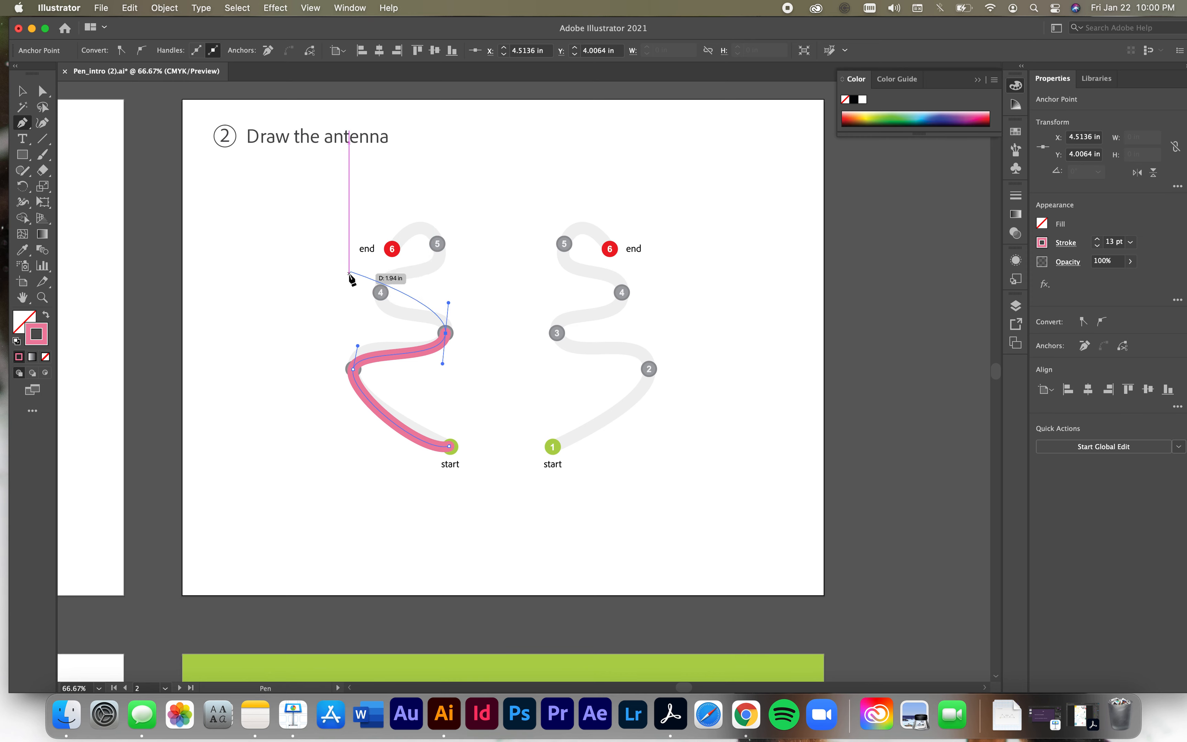
Step: Complete the left antenna path with smooth anchors at guide points 4 and 5, ending it on point 6
left_click_drag(381, 294, 380, 273)
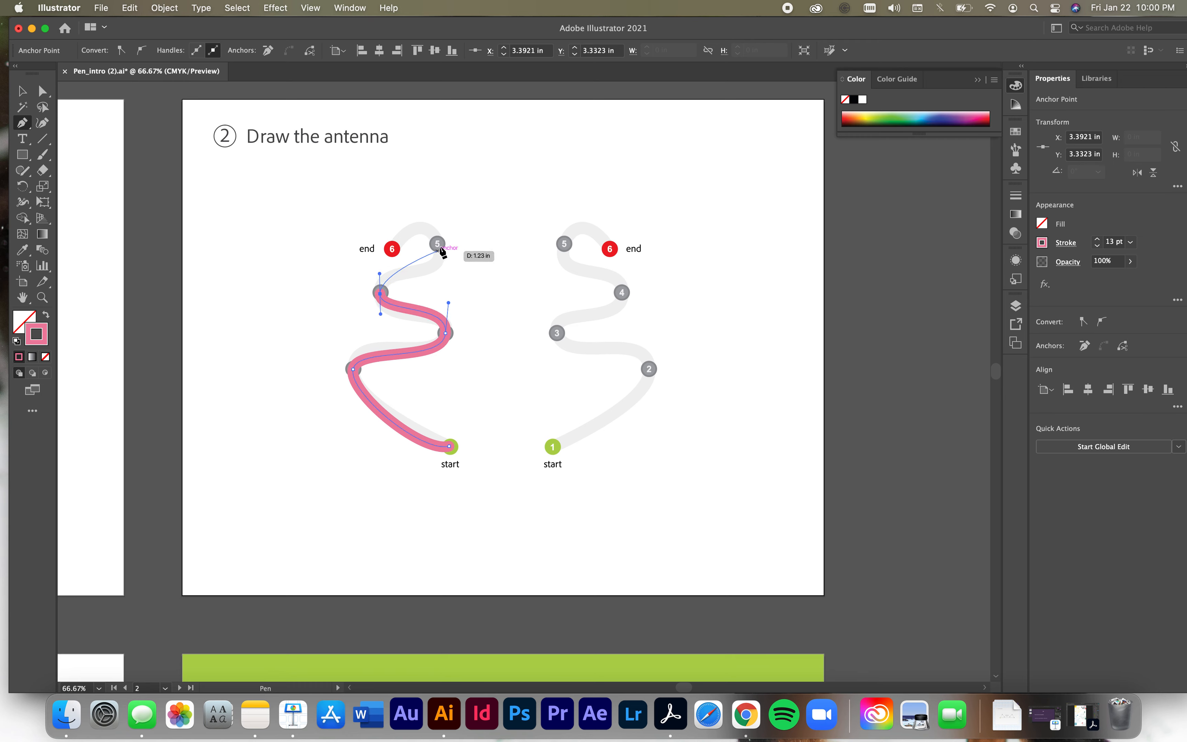
mouse_move(438, 242)
left_mouse_down()
mouse_move(432, 212)
mouse_move(379, 274)
left_mouse_up()
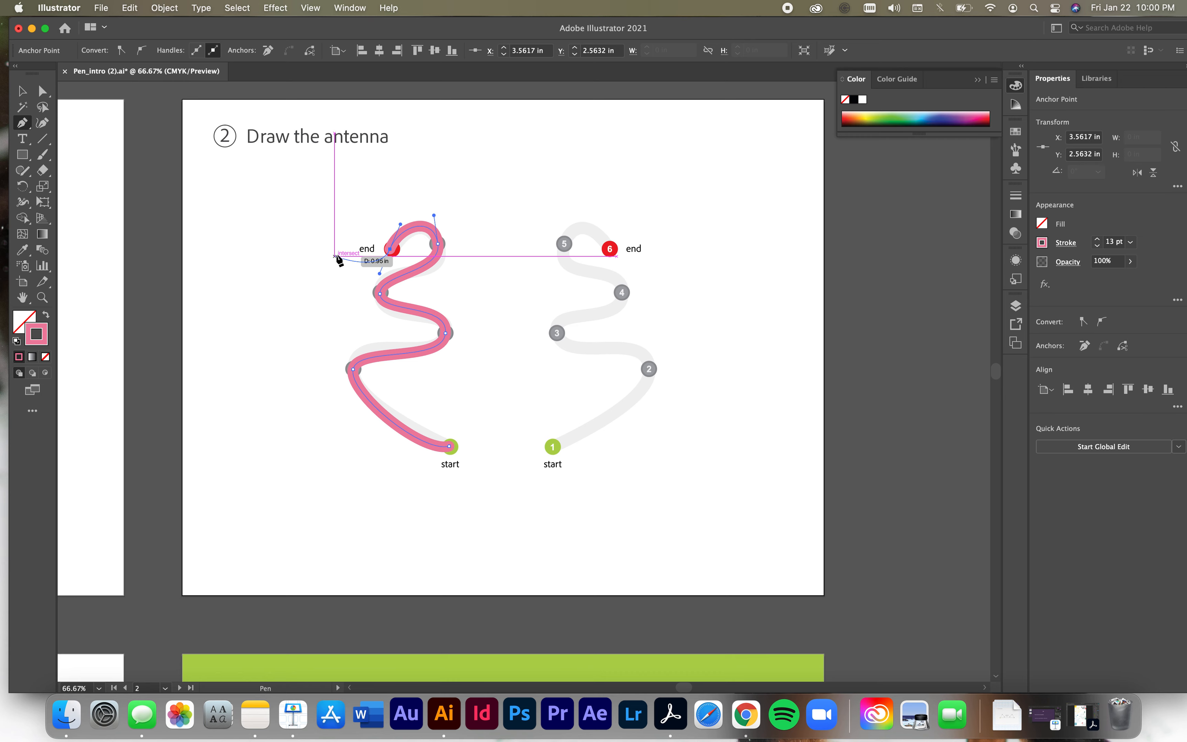
key("v")
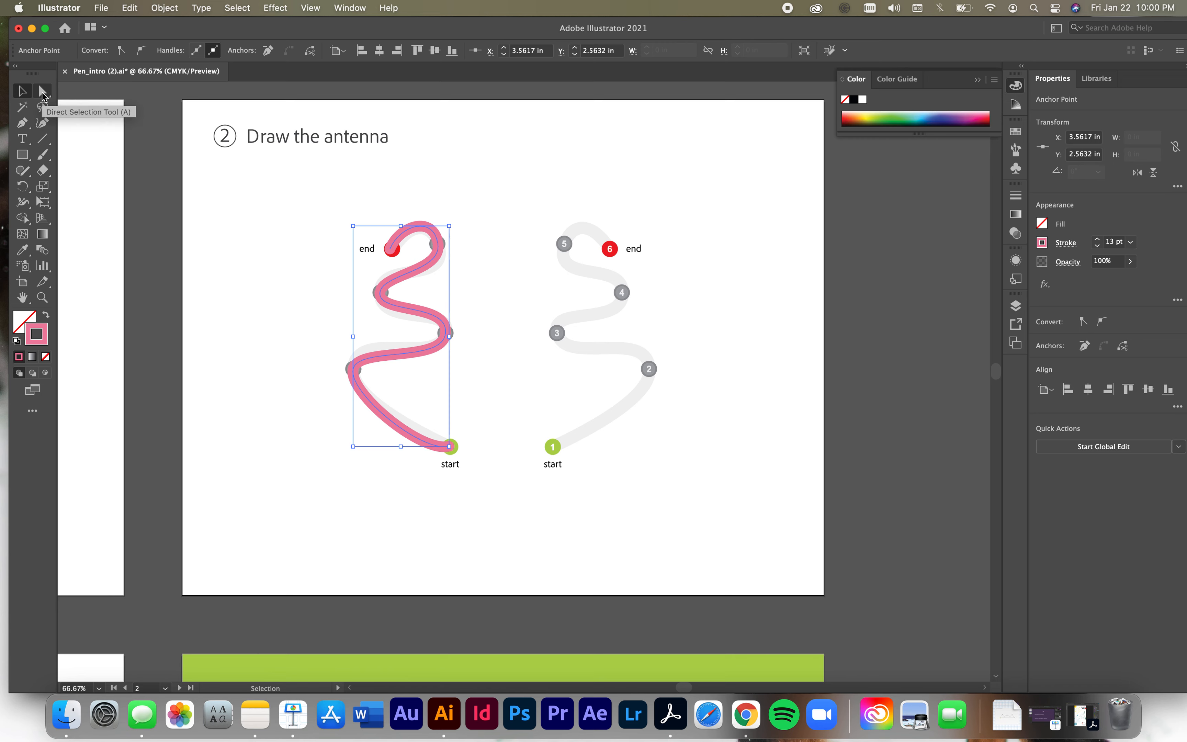
Step: Try moving the whole left antenna path away from its guide, and undo the move
left_click_drag(412, 314, 548, 344)
key("super+z")
key("super+z")
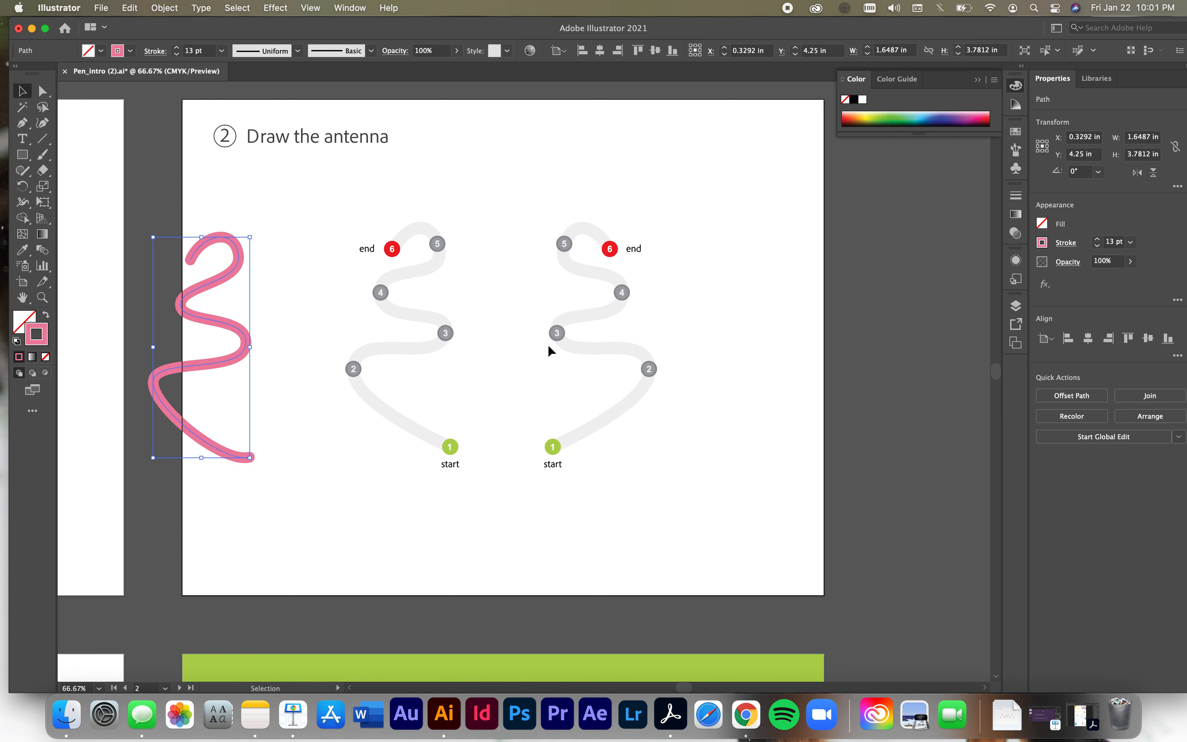
key("super+shift+z")
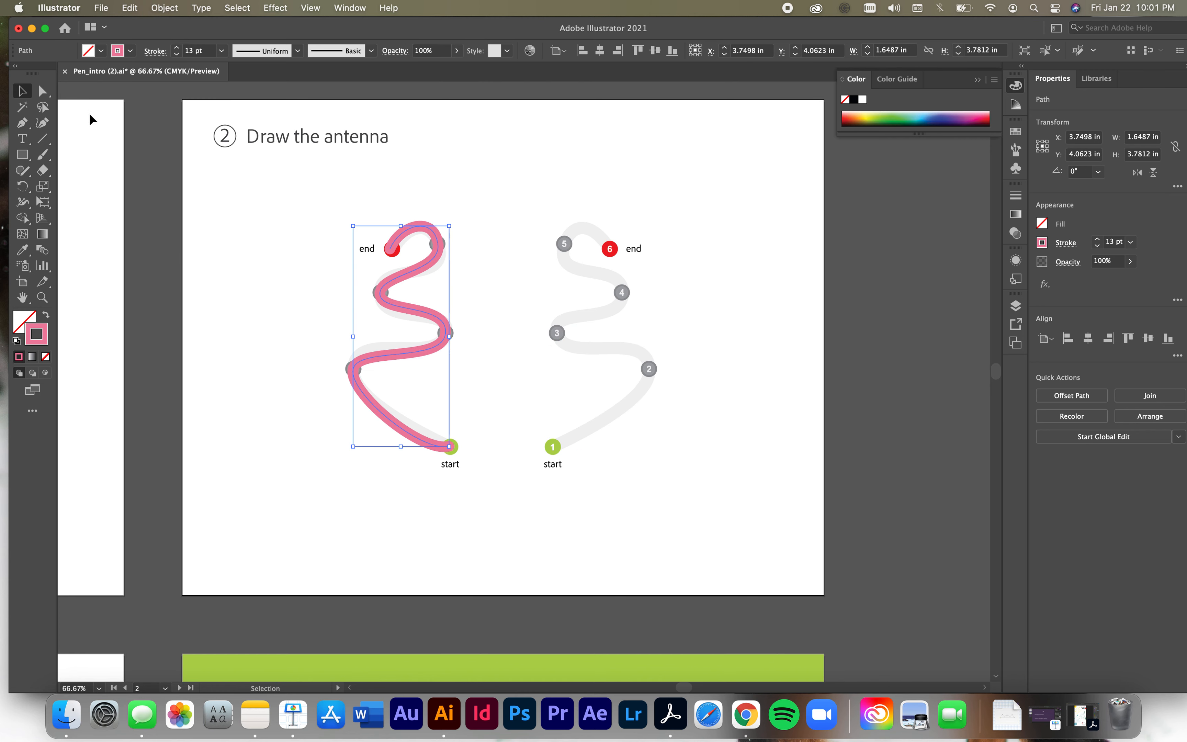
Step: Adjust the direction handles of the left antenna's anchors at guide points 2 and 1 so the lower curves follow the guide
left_click(43, 91)
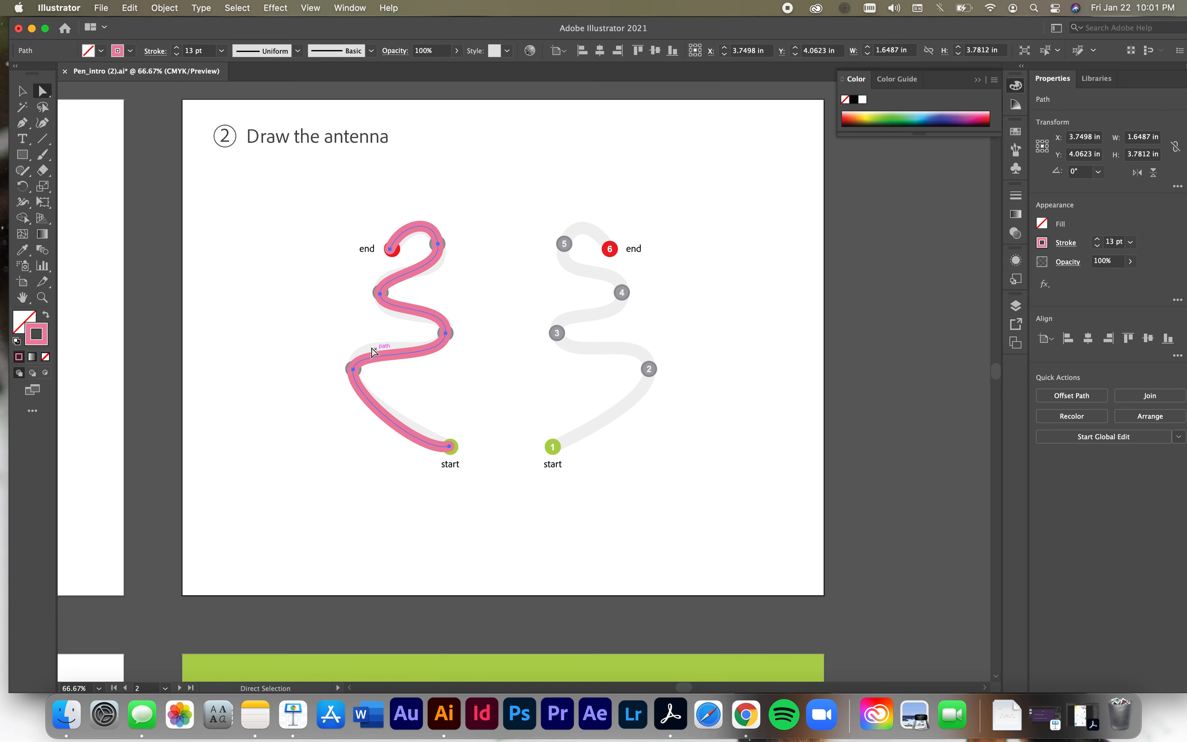
left_click(347, 373)
left_click(353, 372)
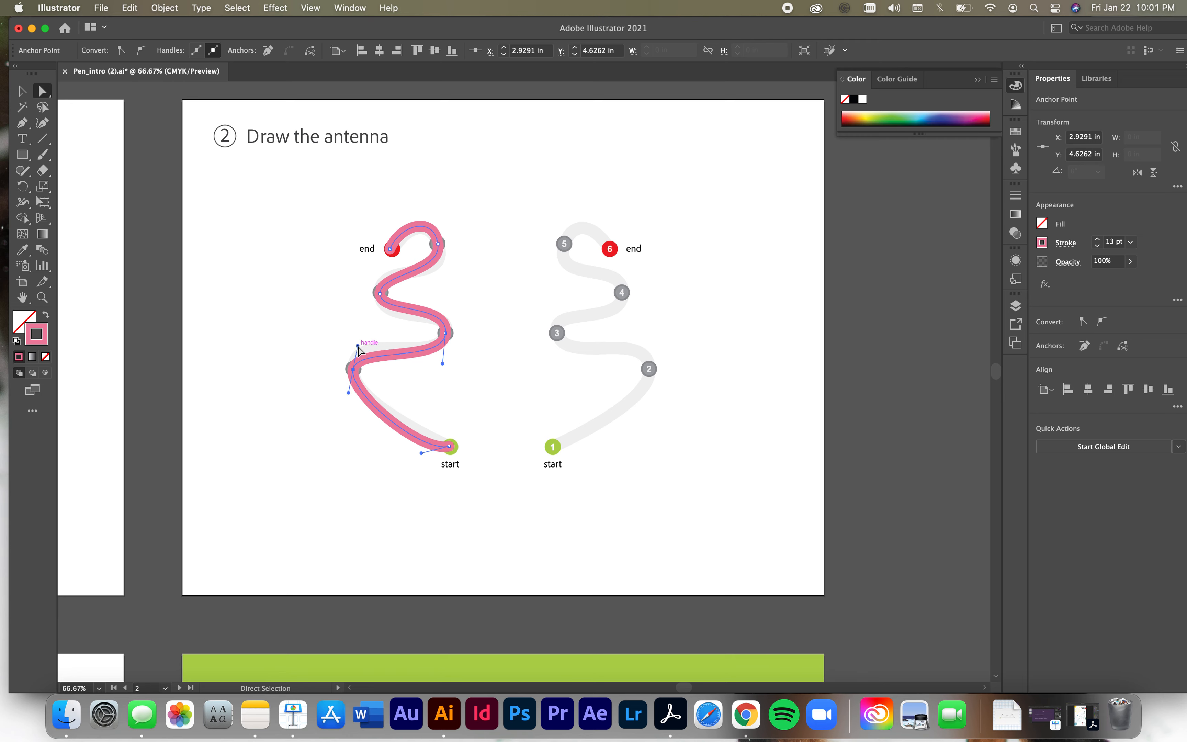
left_click_drag(359, 347, 361, 326)
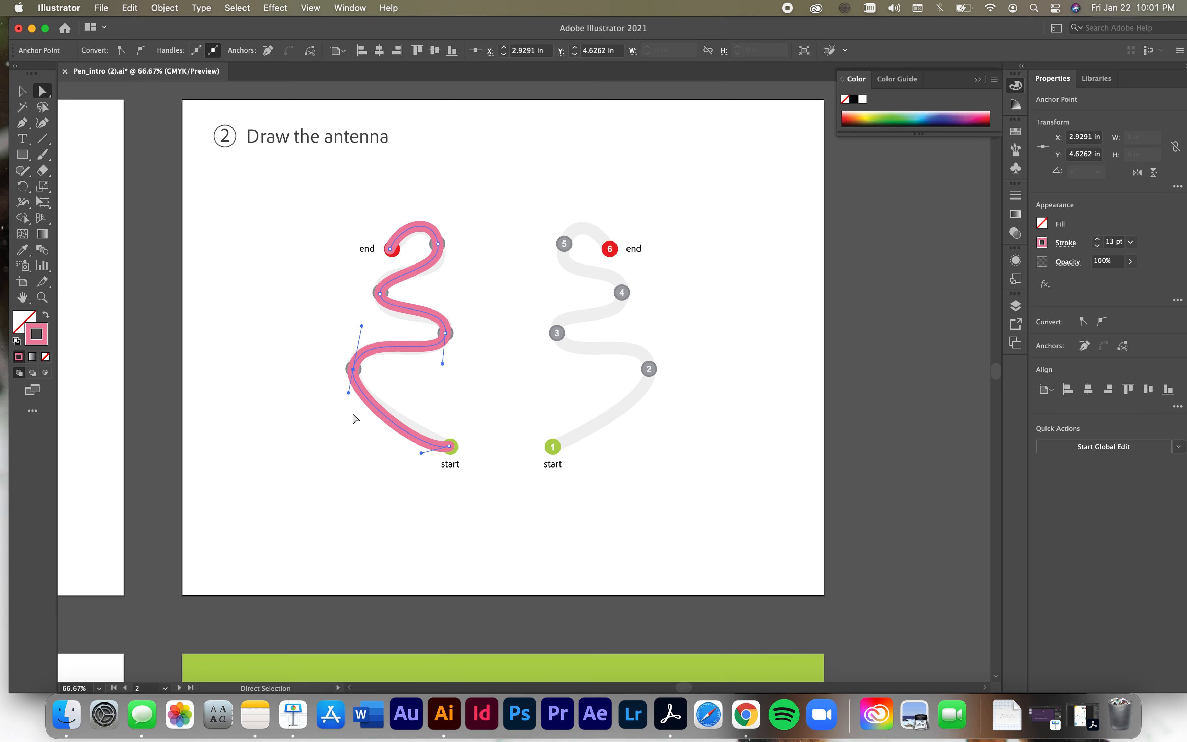
left_click(450, 447)
left_click_drag(421, 453, 420, 435)
Step: Try pulling the left antenna's anchor at guide point 4 far out to the left, and undo it
left_click(446, 333)
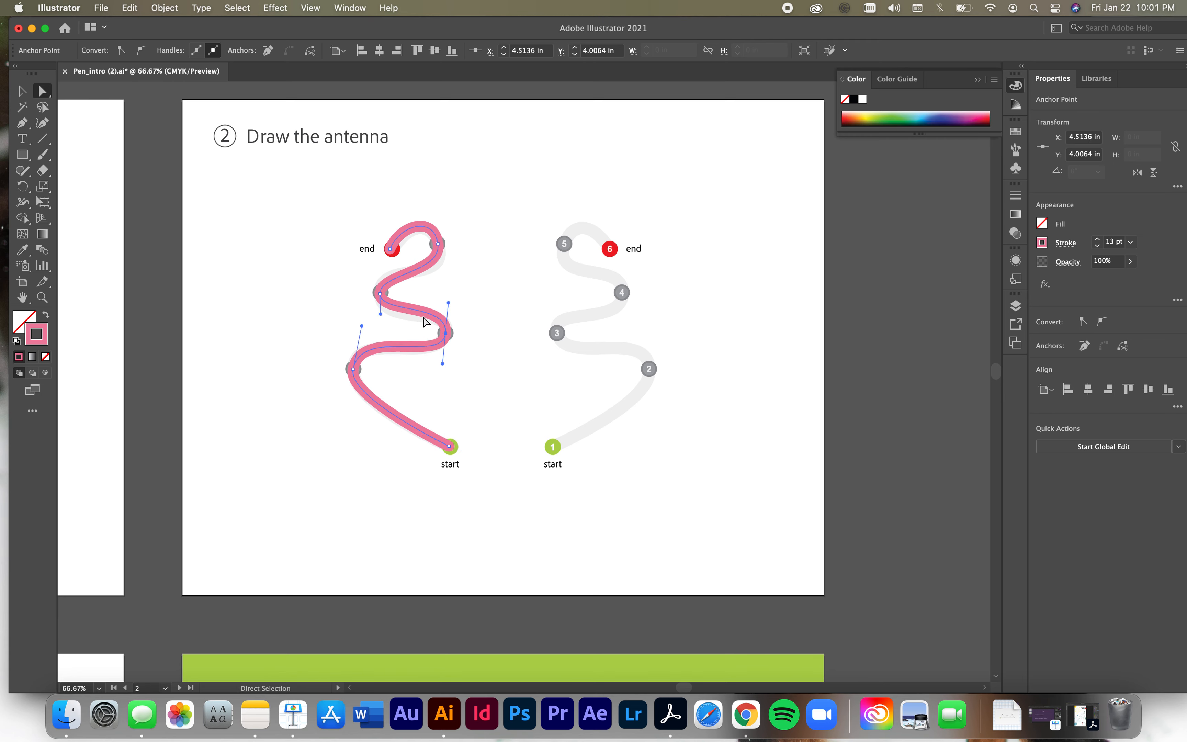
left_click(380, 293)
left_click_drag(380, 293, 227, 297)
key("super+z")
left_click(381, 292)
Step: Nudge the left antenna's anchor at guide point 5 right and down to X 4.4268 in, Y 2.5314 in, and deselect the path
left_click(439, 244)
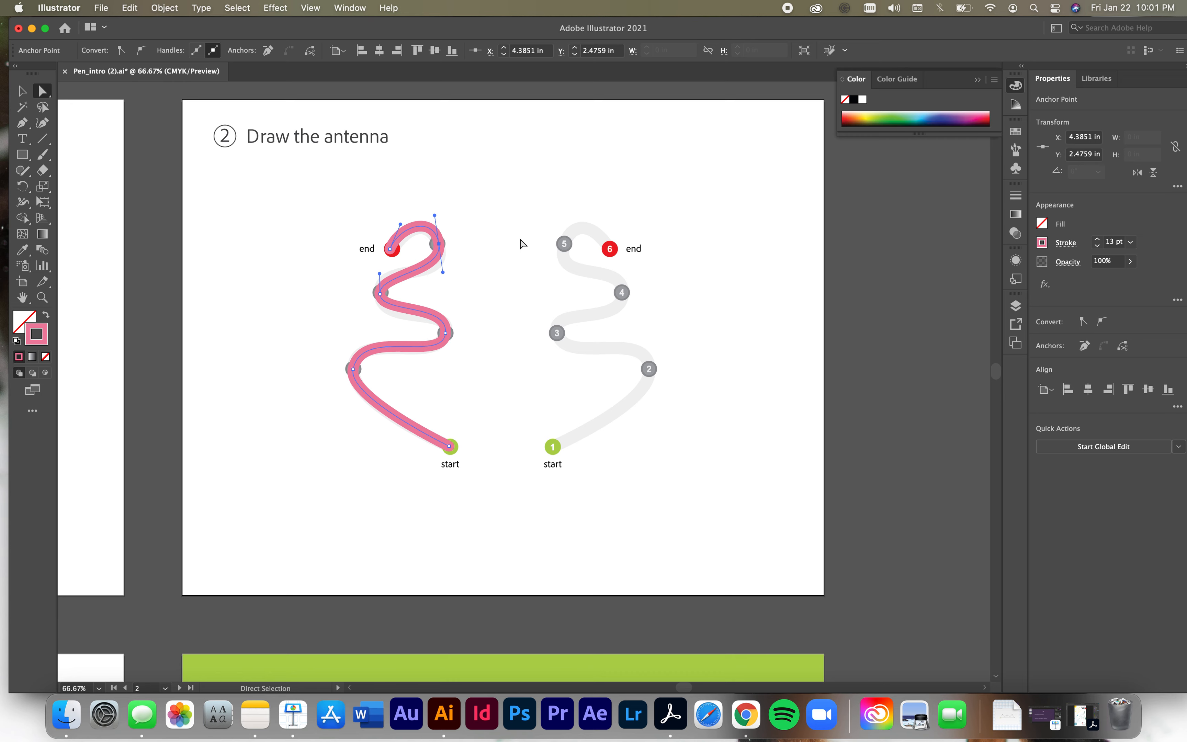
key("Right")
key("Down")
key("Down")
key("Down")
key("Down")
key("Down")
key("Down")
key("Right")
key("Up")
key("Up")
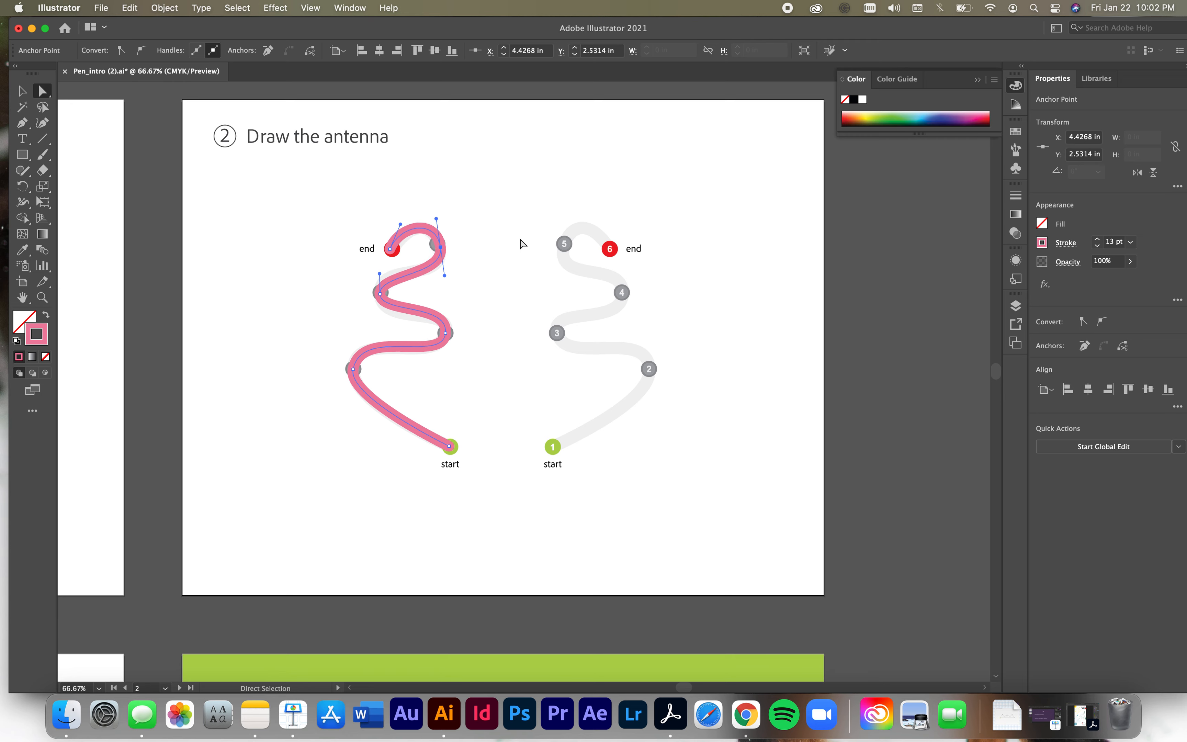
left_click(518, 298)
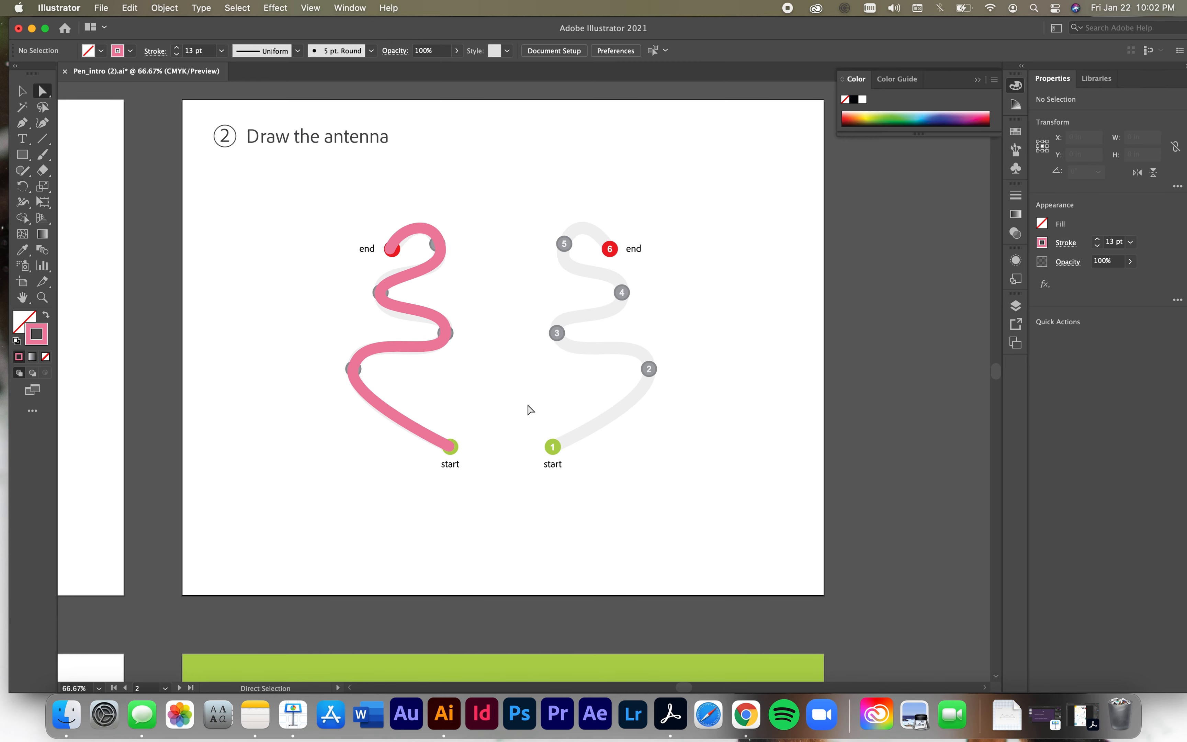
scroll(530, 409, "left", 12)
scroll(529, 408, "down", 5)
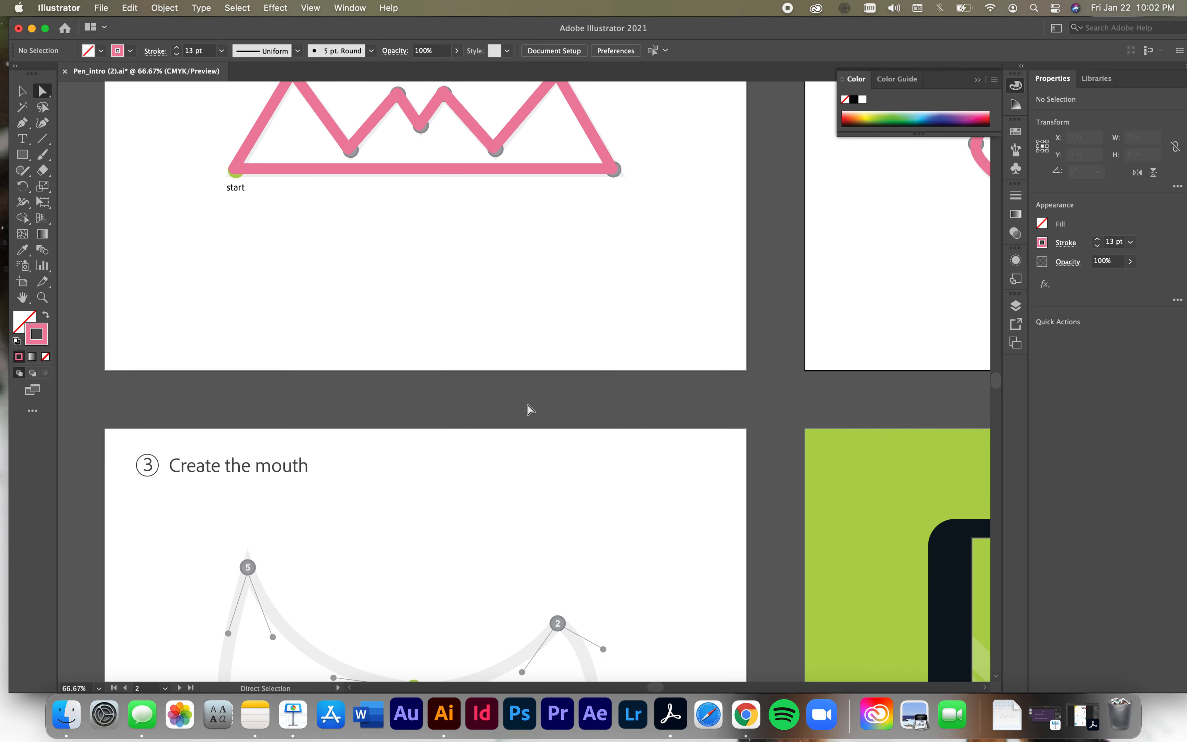
scroll(530, 409, "down", 6)
scroll(530, 409, "left", 3)
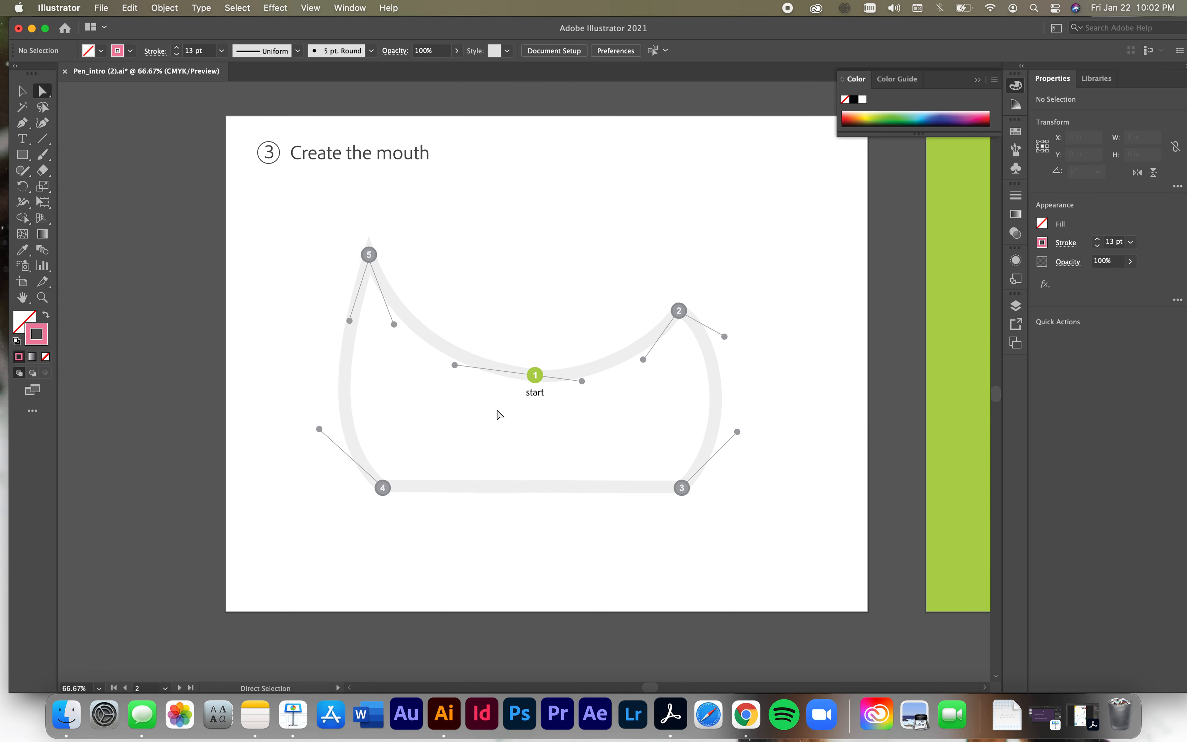
Step: Lengthen the lower direction handle of the left antenna's anchor at guide point 4 slightly to refine the curve
scroll(678, 345, "up", 10)
scroll(678, 345, "right", 10)
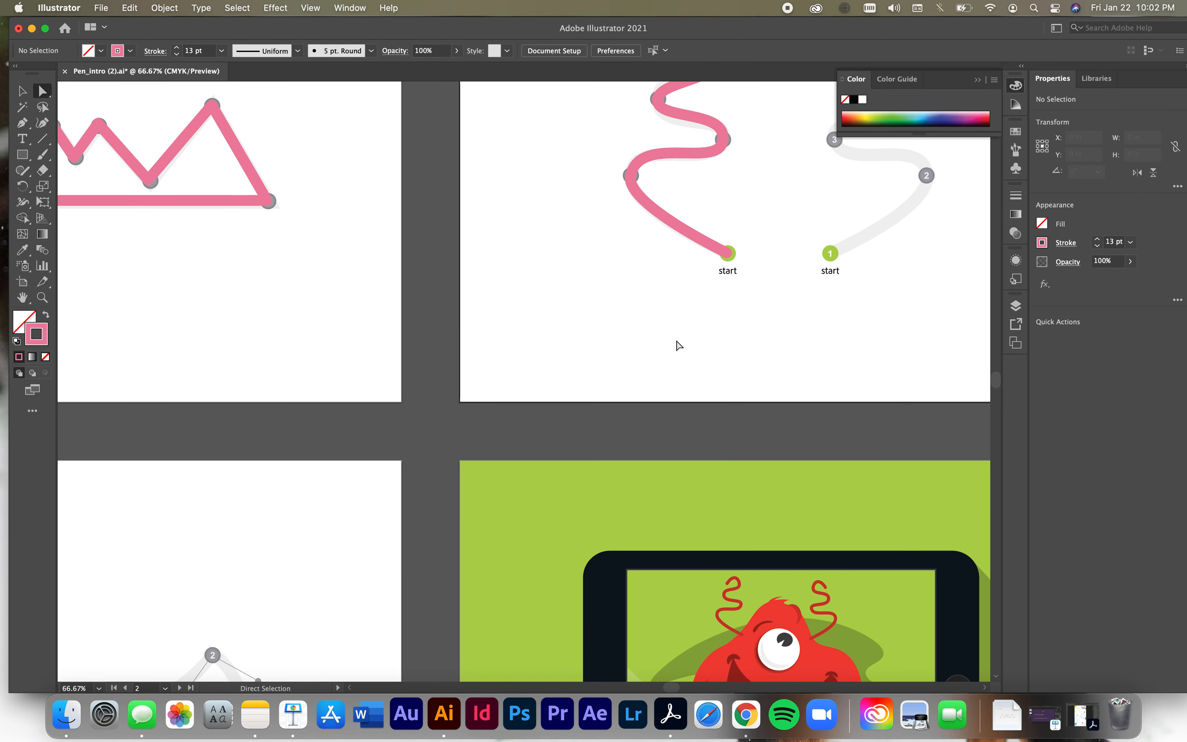
left_click(705, 268)
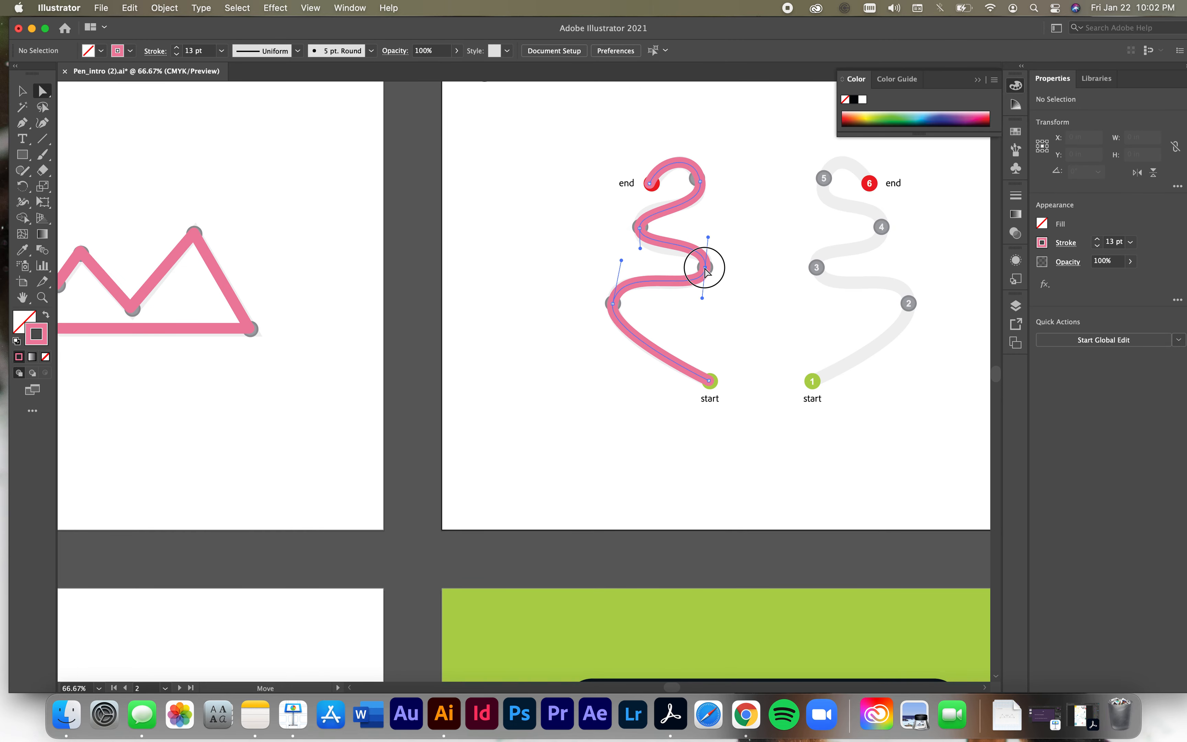
left_click(612, 304)
left_click(639, 228)
mouse_move(640, 245)
left_mouse_down()
mouse_move(707, 239)
mouse_move(607, 257)
mouse_move(606, 205)
mouse_move(643, 276)
mouse_move(680, 226)
mouse_move(529, 213)
mouse_move(595, 201)
mouse_move(648, 256)
mouse_move(627, 255)
mouse_move(638, 253)
left_mouse_up()
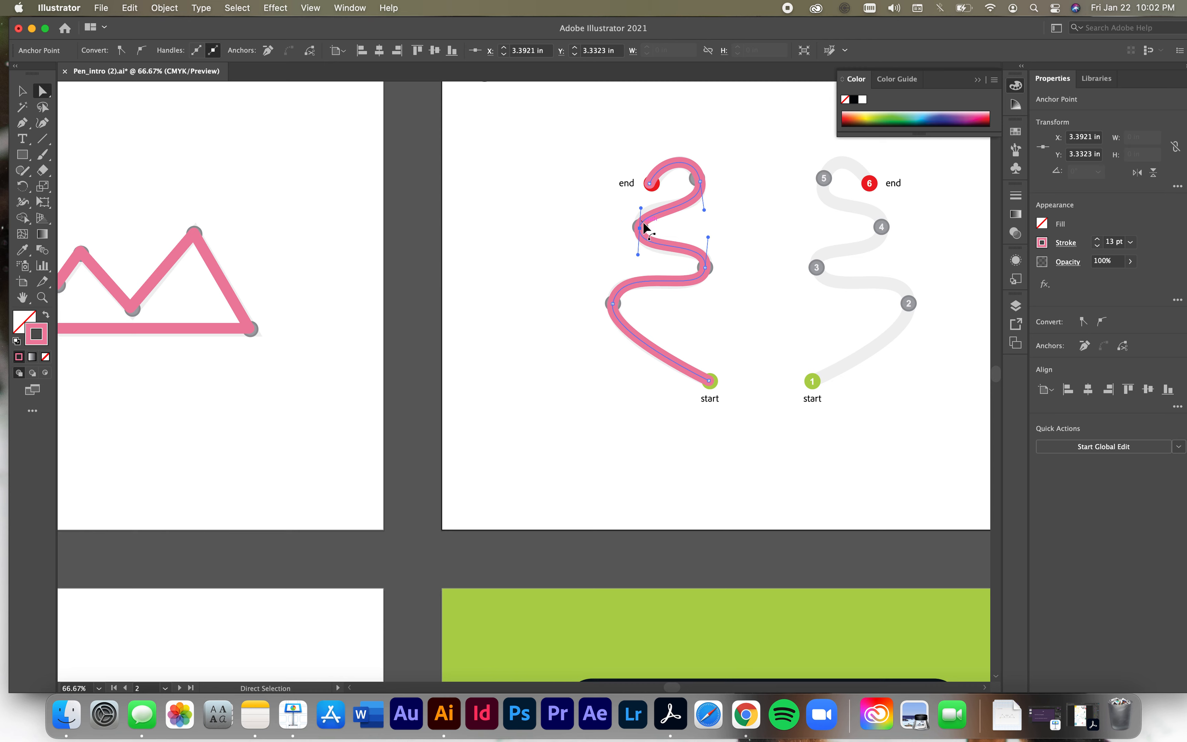
Step: Trace the mouth guide with the Pen tool as a closed curved path from guide point 1 through 2, 3, 4 and 5 back to 1
scroll(364, 396, "left", 5)
scroll(364, 397, "left", 5)
scroll(365, 397, "down", 10)
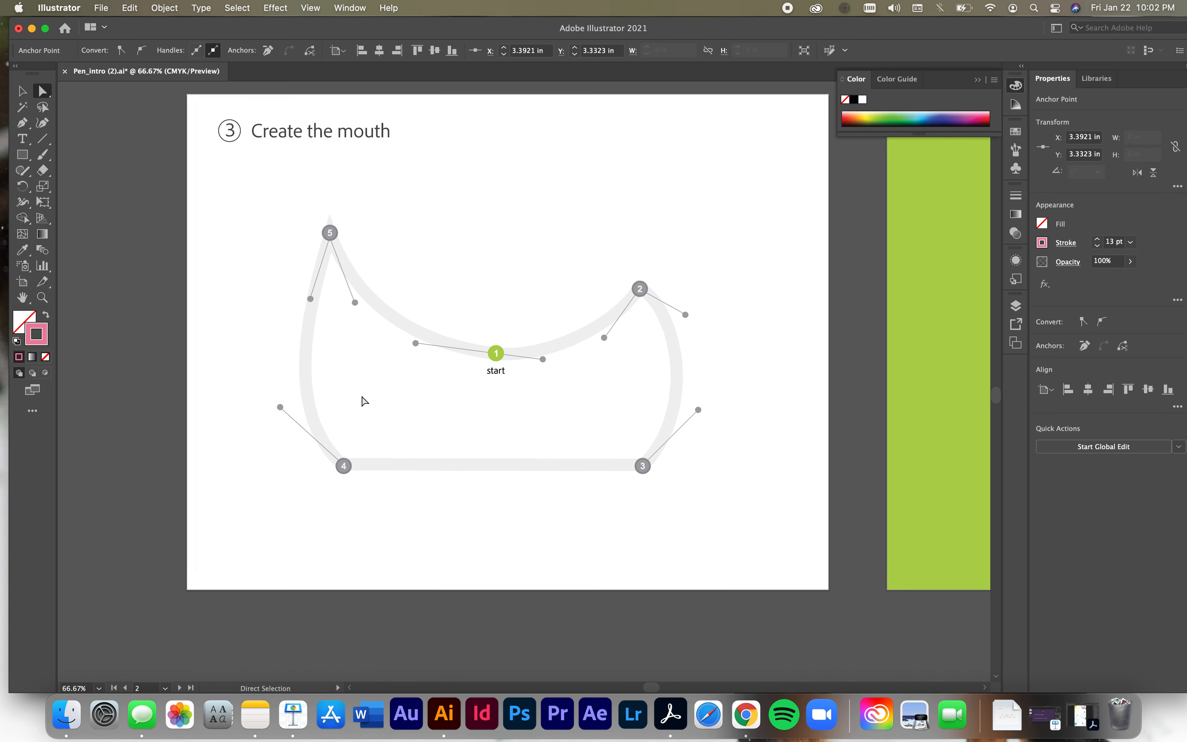
scroll(364, 402, "down", 3)
scroll(364, 401, "right", 2)
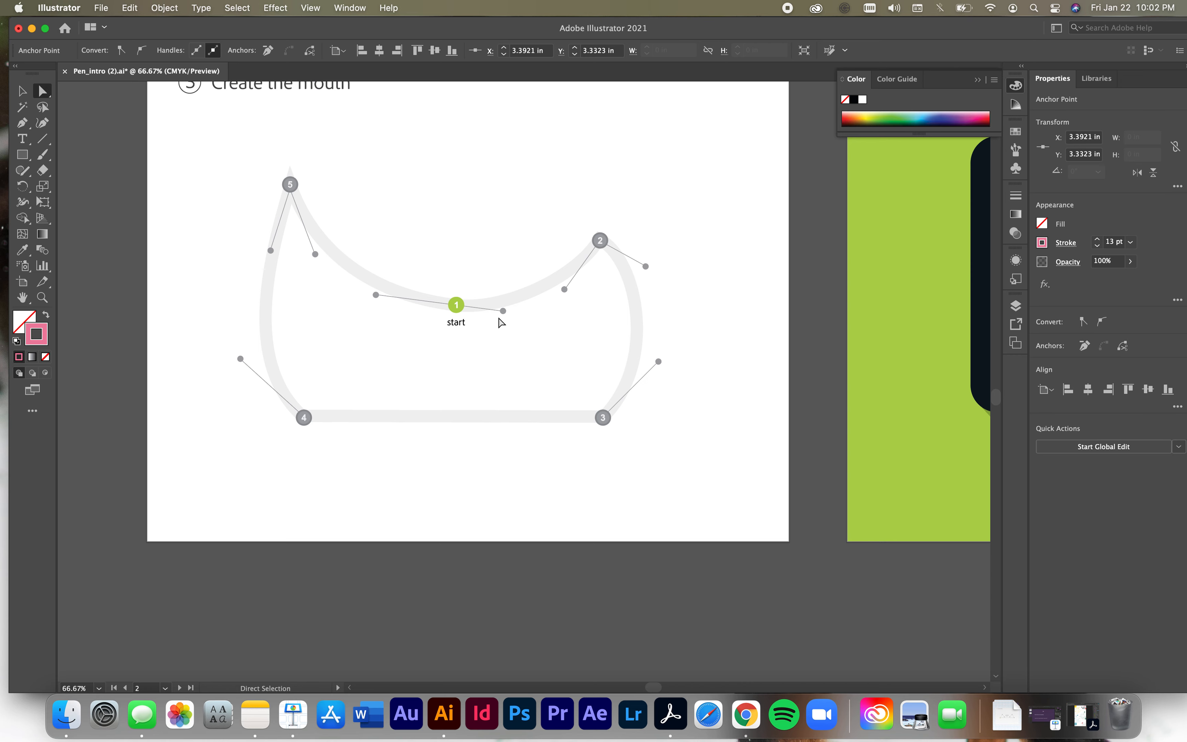
key("p")
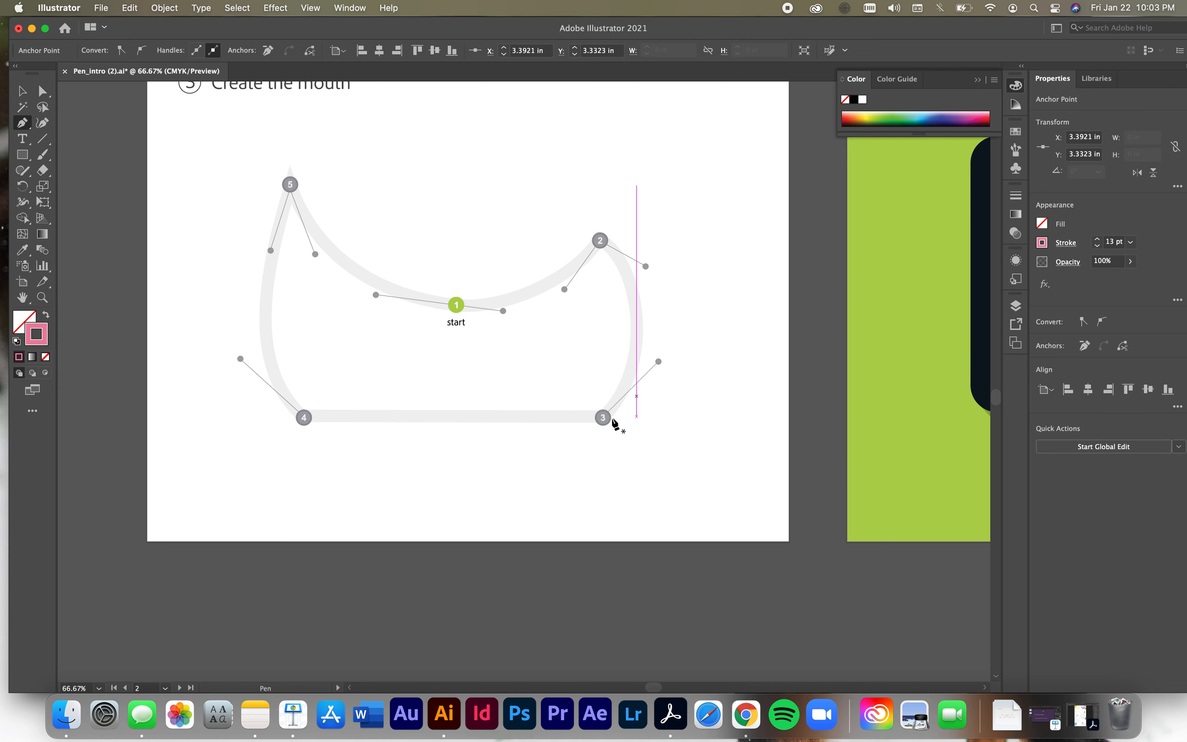
scroll(430, 376, "up", 3)
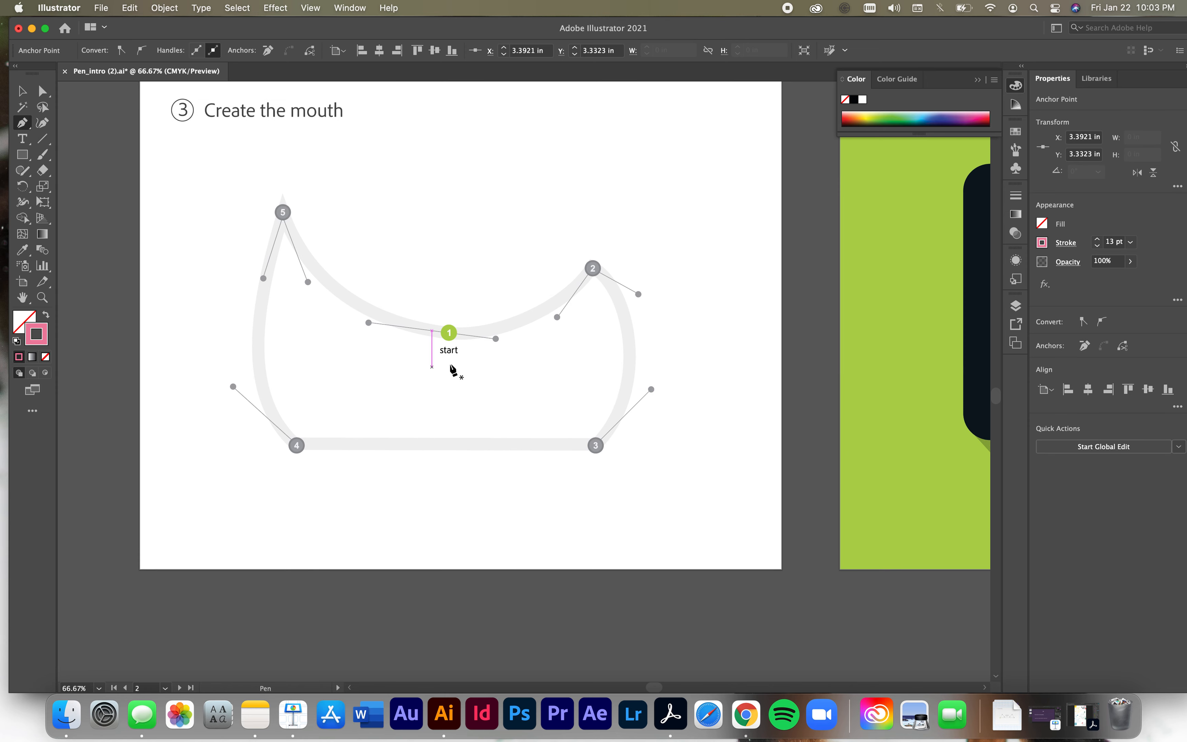
left_click_drag(448, 333, 483, 340)
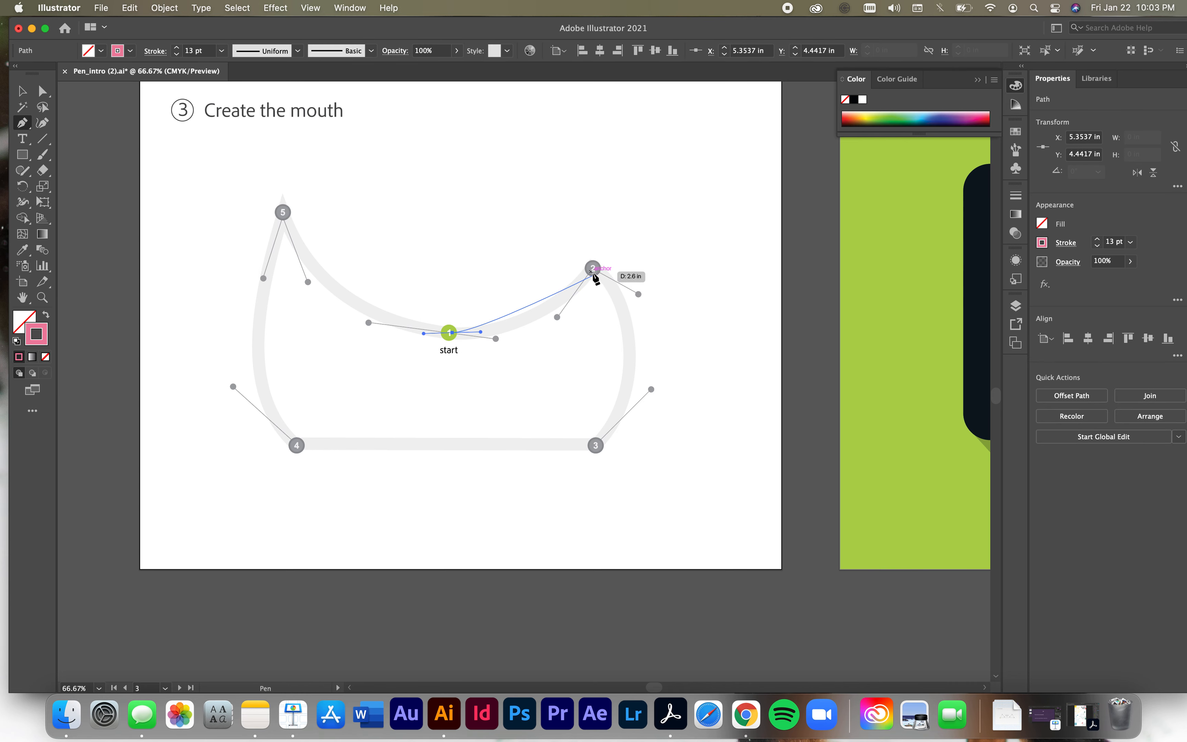
left_click_drag(593, 269, 641, 275)
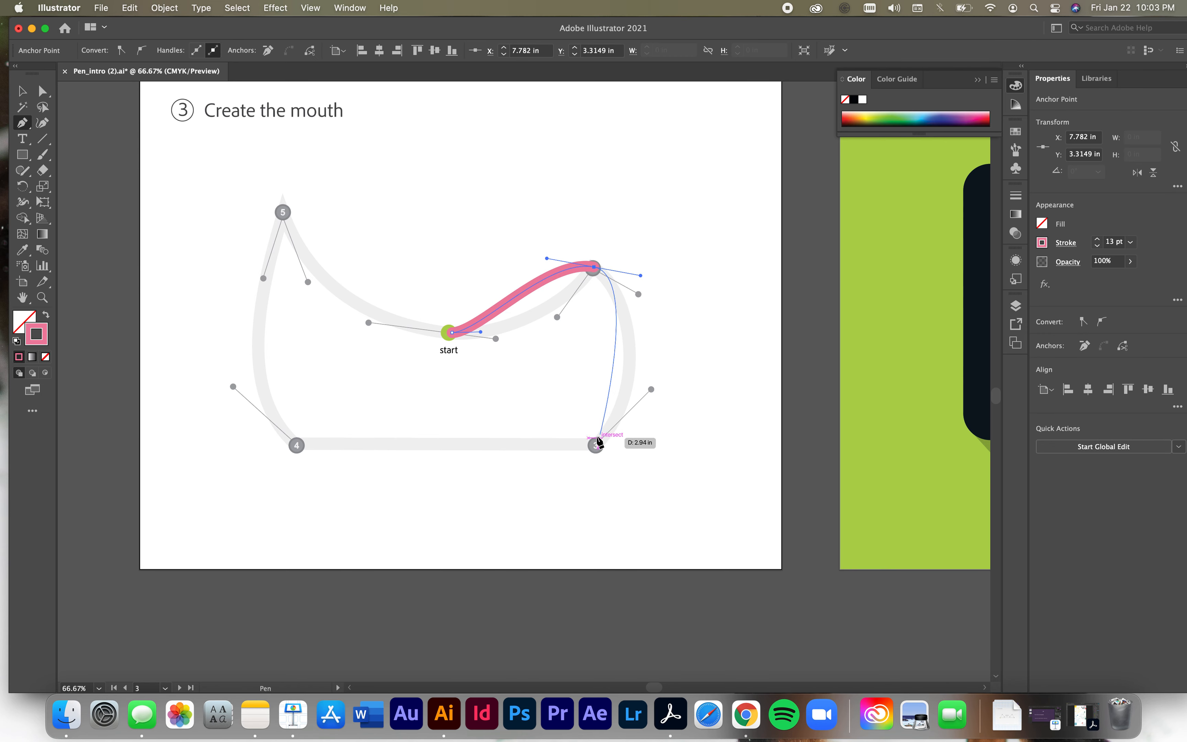
left_click_drag(596, 446, 529, 451)
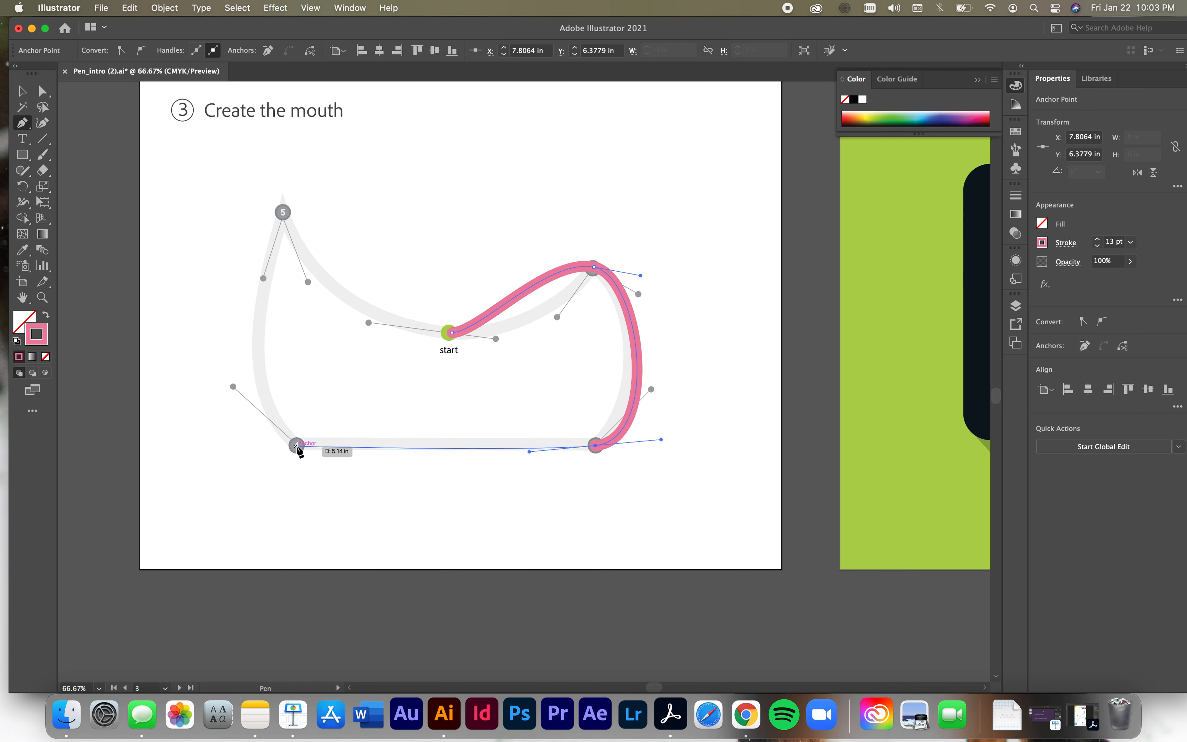
left_click_drag(297, 447, 263, 414)
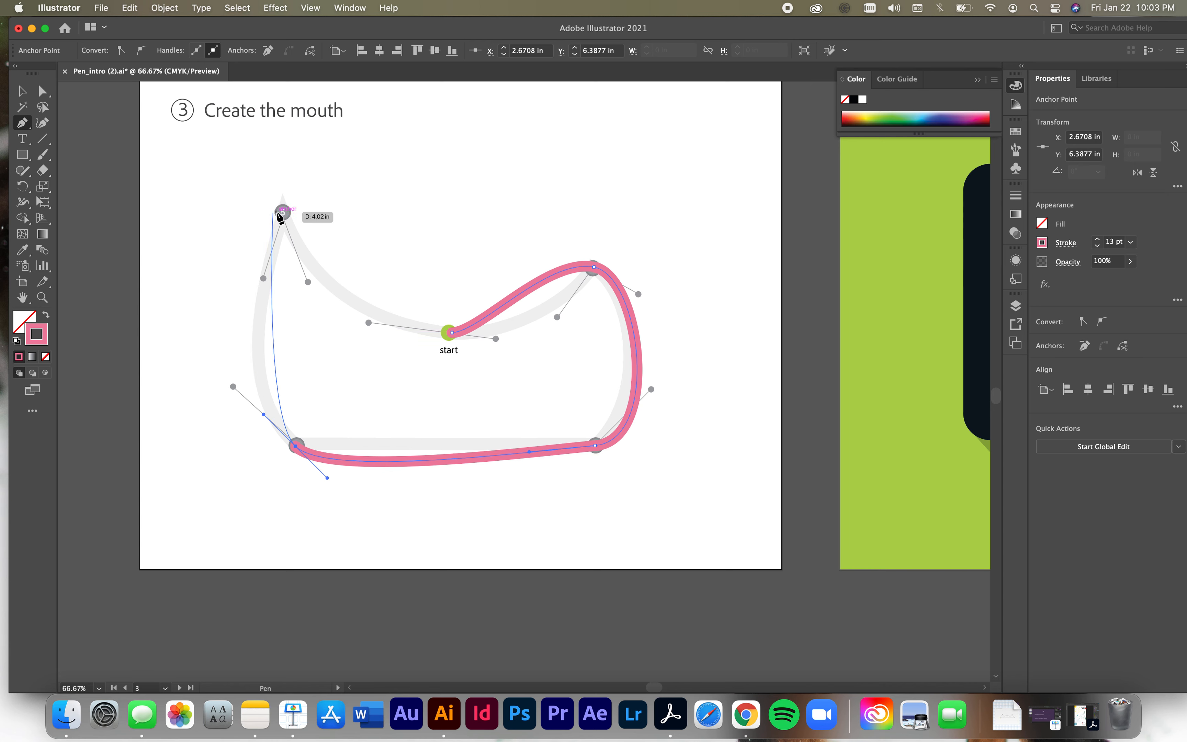
left_click_drag(283, 212, 347, 181)
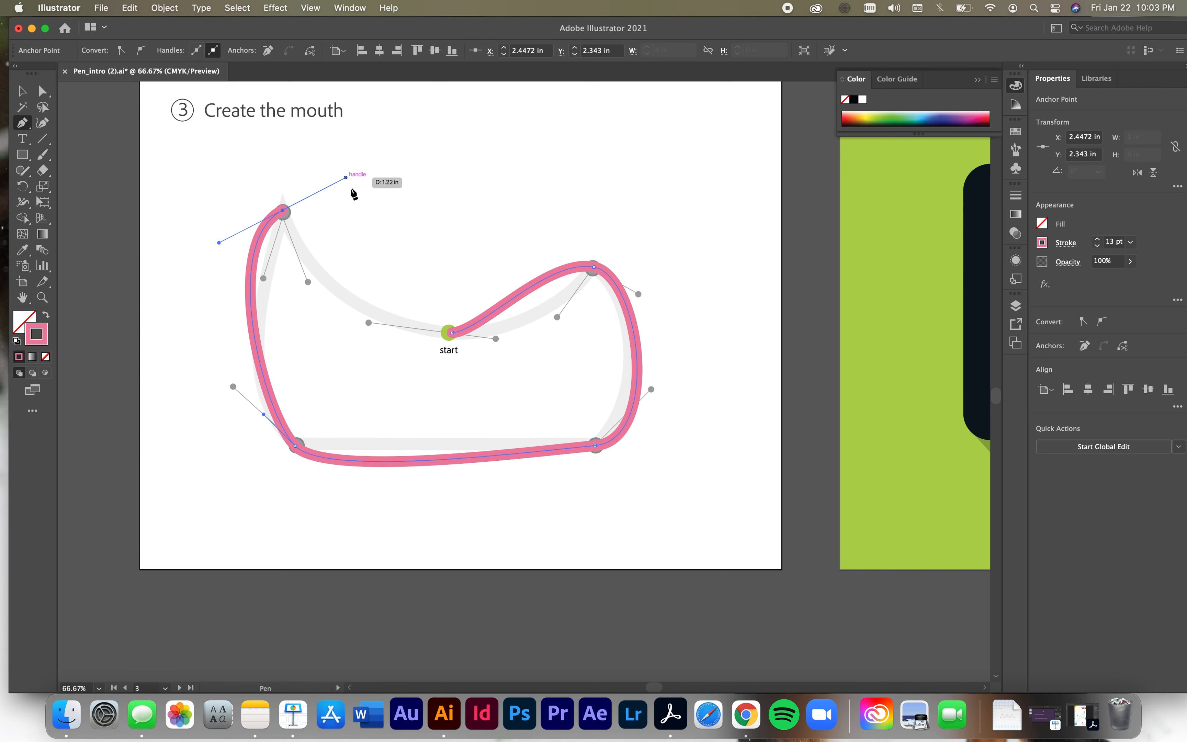
left_click_drag(451, 333, 499, 361)
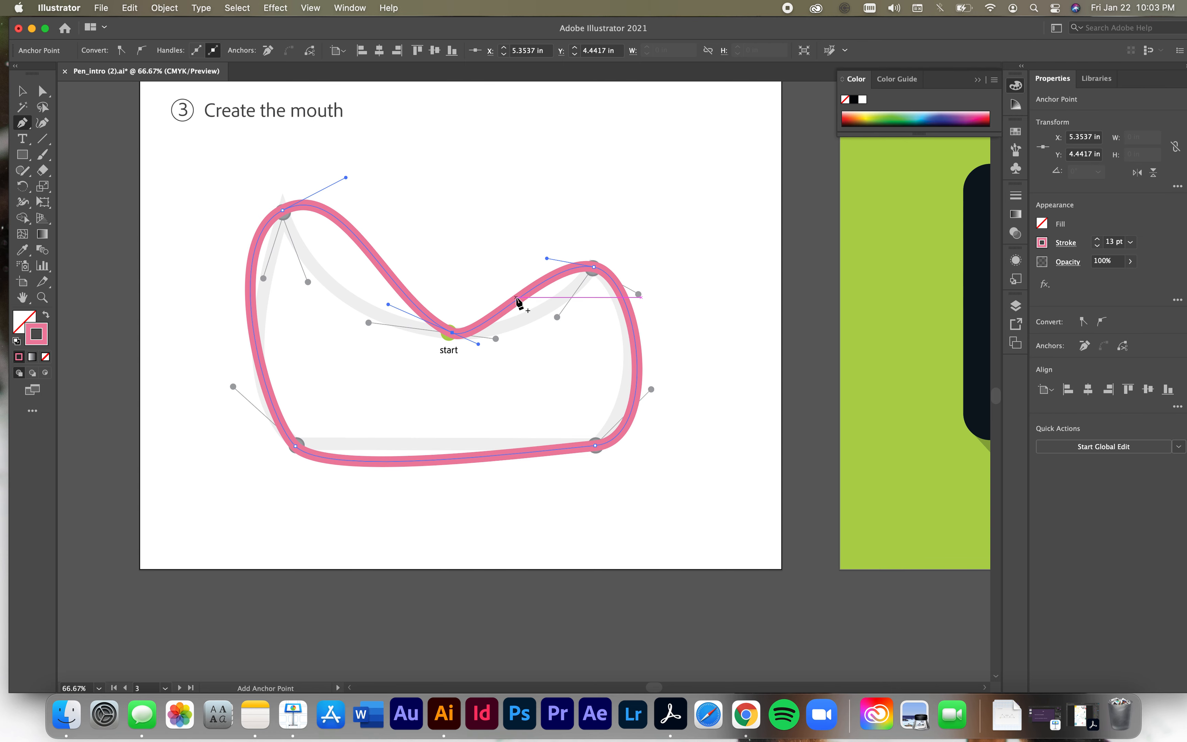
Step: Reshape the mouth's anchor at guide point 2 into a sharp corner by moving both direction handles independently onto the guide's handle dots
left_click(44, 92)
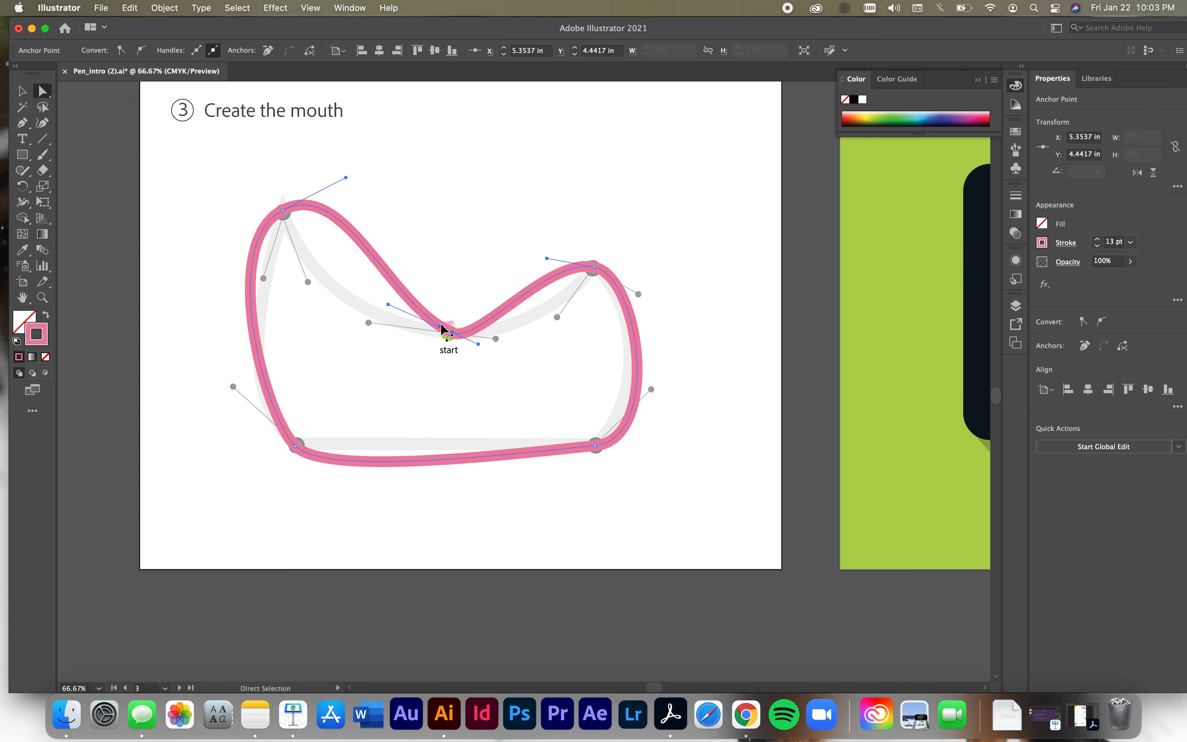
left_click(593, 267)
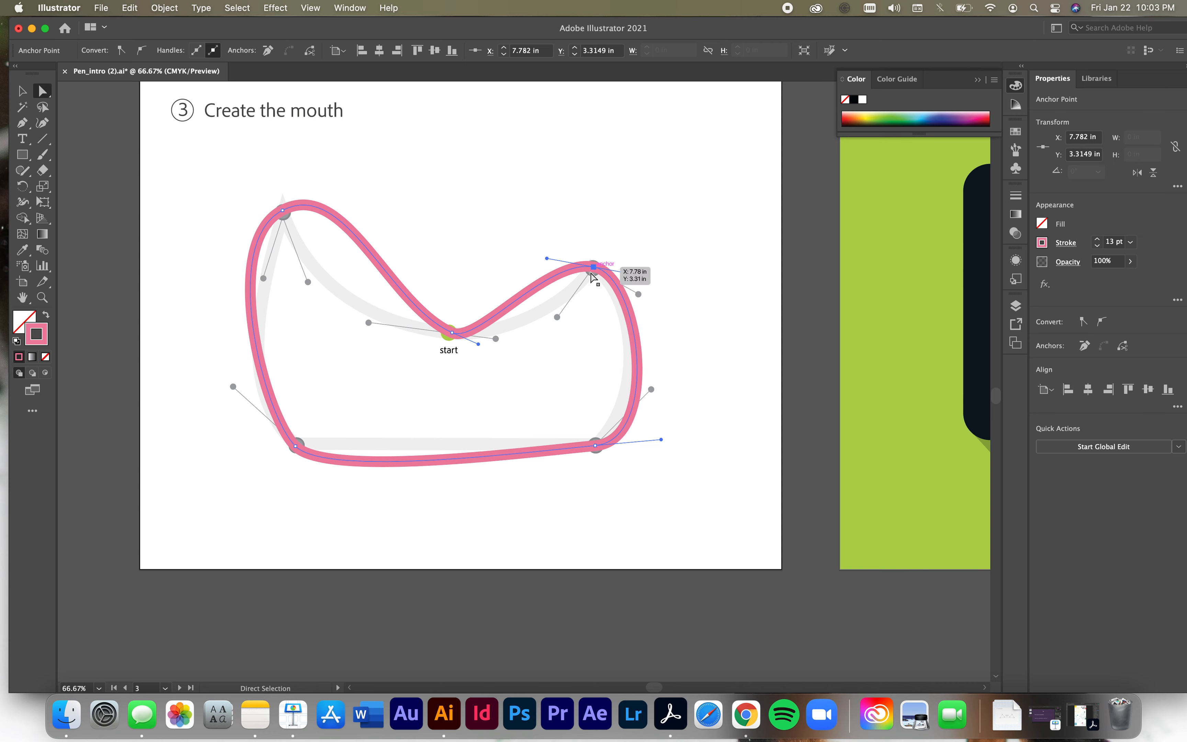
mouse_move(546, 258)
left_mouse_down()
mouse_move(574, 188)
mouse_move(489, 338)
mouse_move(480, 232)
mouse_move(643, 218)
mouse_move(503, 303)
mouse_move(530, 321)
mouse_move(523, 259)
mouse_move(538, 243)
left_mouse_up()
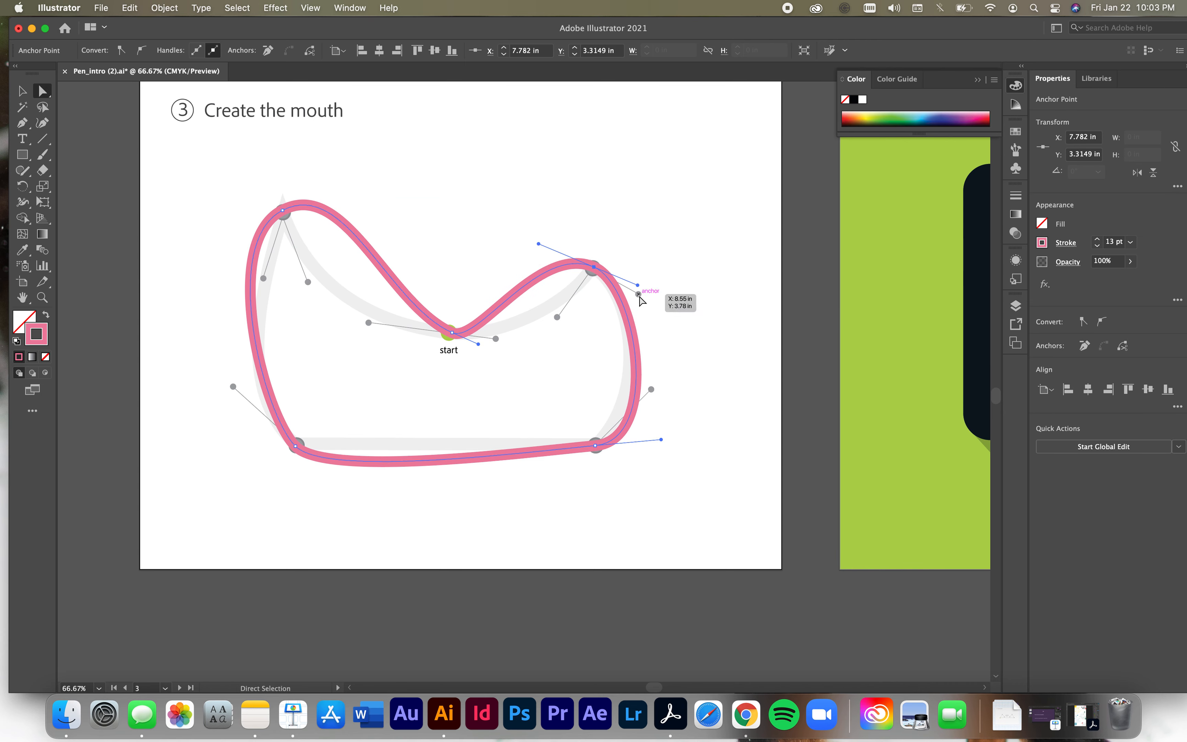
left_click_drag(638, 285, 639, 294)
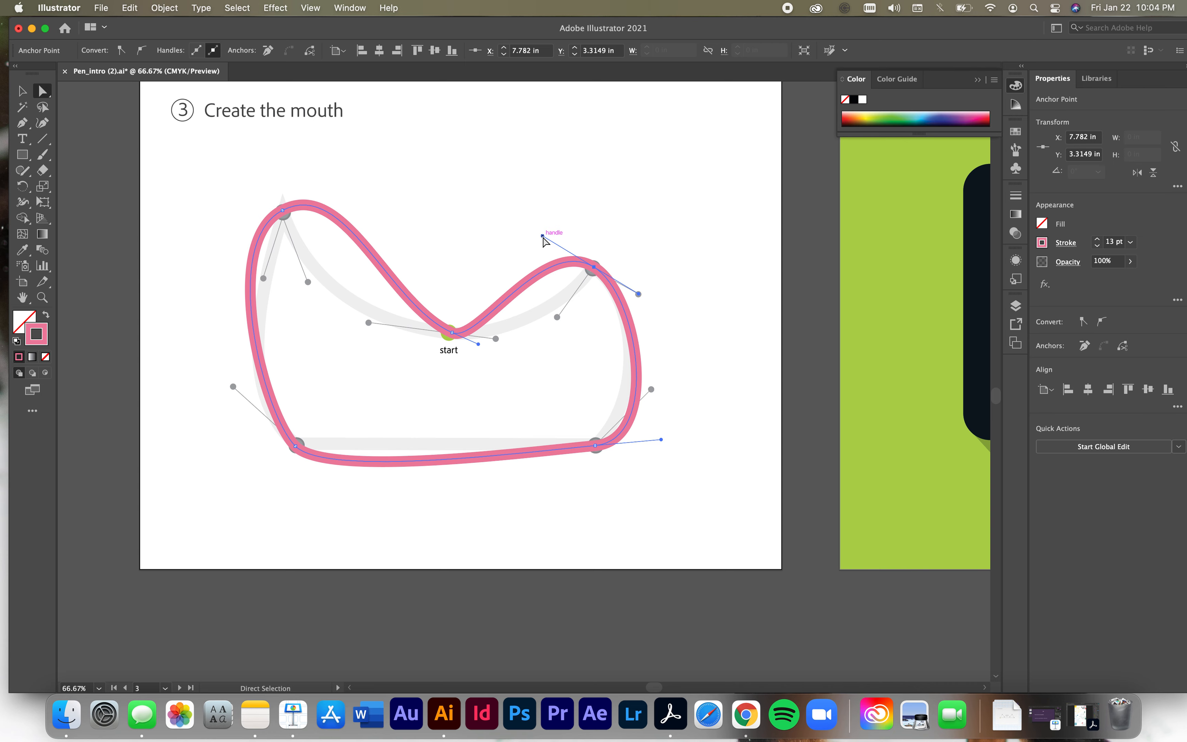
left_click_drag(543, 236, 560, 324)
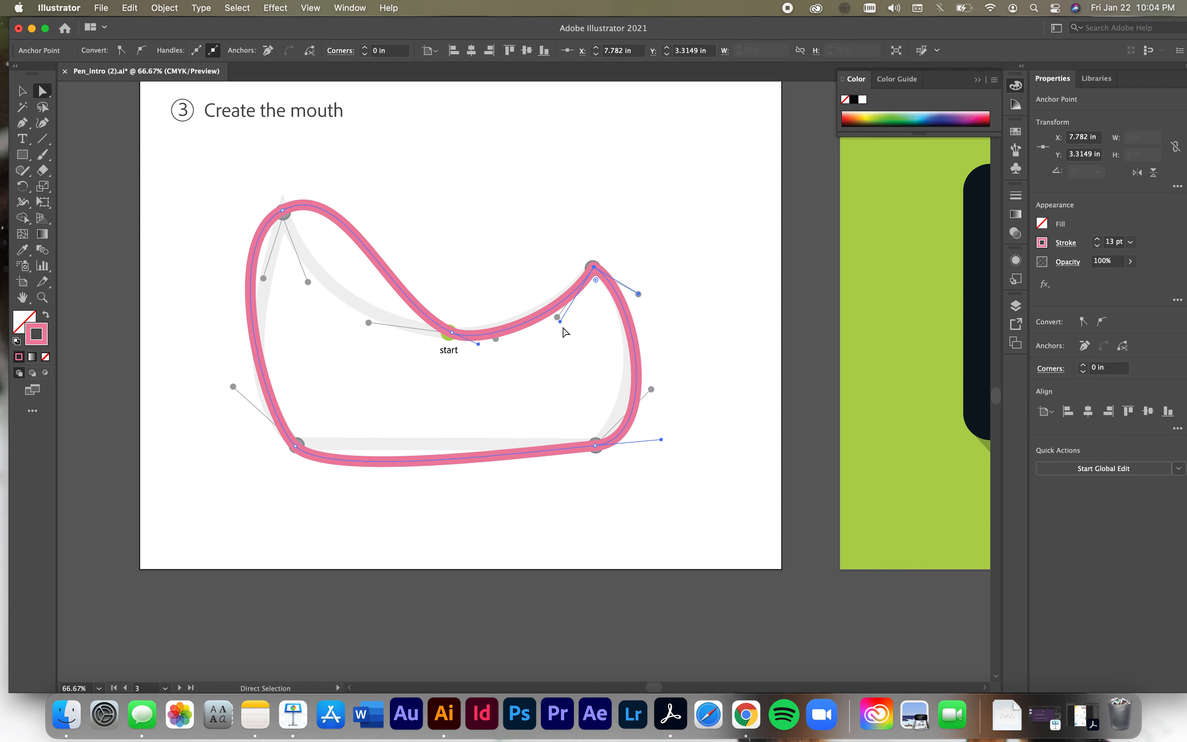
mouse_move(560, 321)
left_mouse_down()
mouse_move(492, 211)
mouse_move(763, 398)
mouse_move(769, 390)
mouse_move(564, 392)
mouse_move(503, 254)
mouse_move(577, 371)
mouse_move(509, 229)
mouse_move(556, 318)
left_mouse_up()
Step: Adjust both direction handles of the mouth's anchor at guide point 3 so the side curve and bottom edge approach the guide
left_click(593, 448)
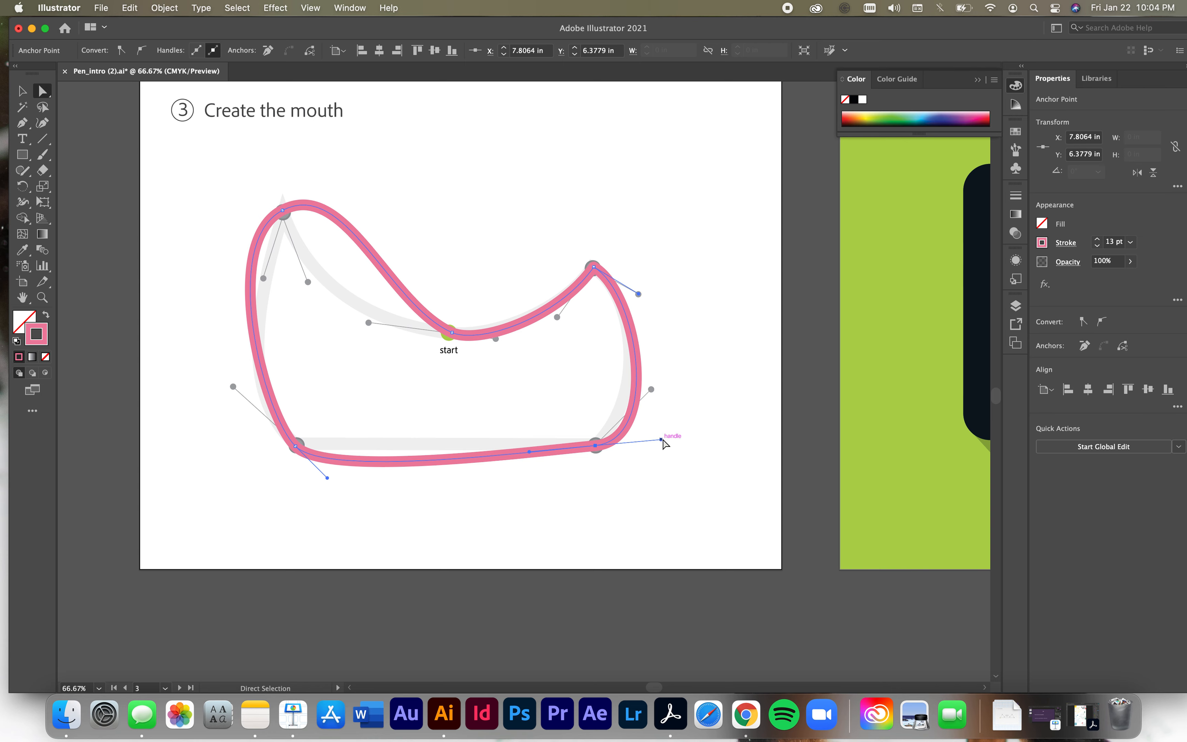
left_click_drag(661, 440, 655, 390)
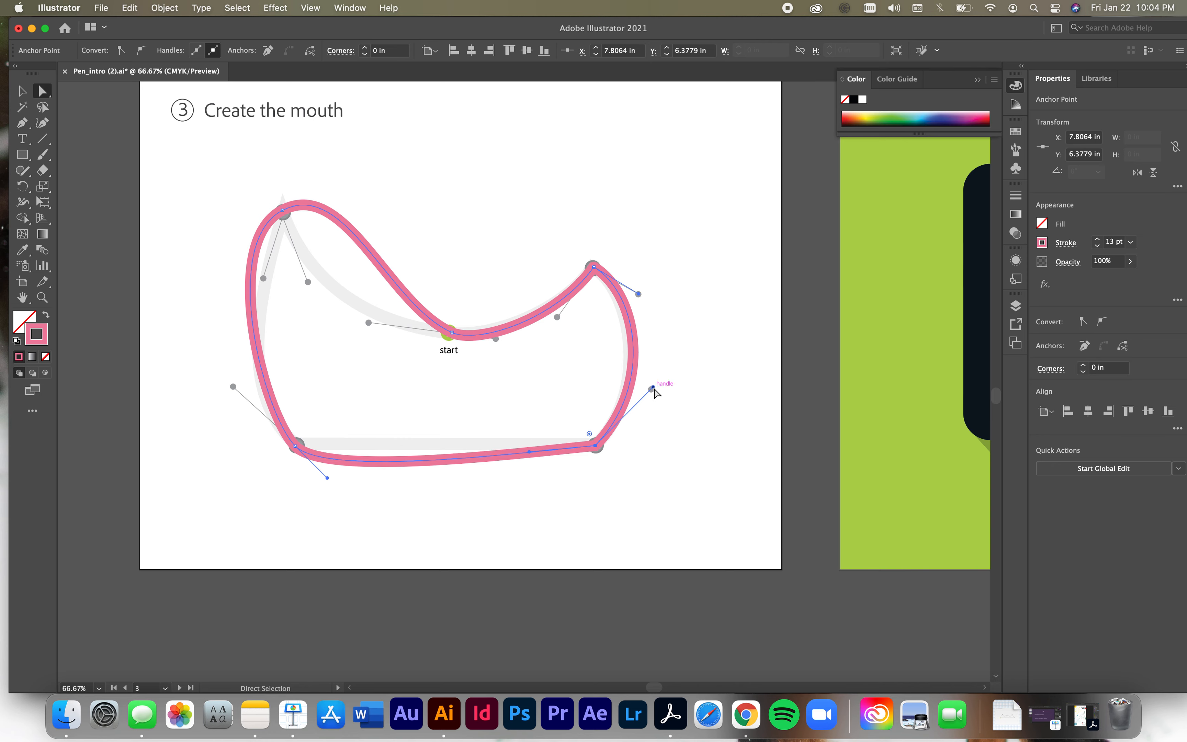
left_click(527, 450)
left_click_drag(527, 450, 514, 434)
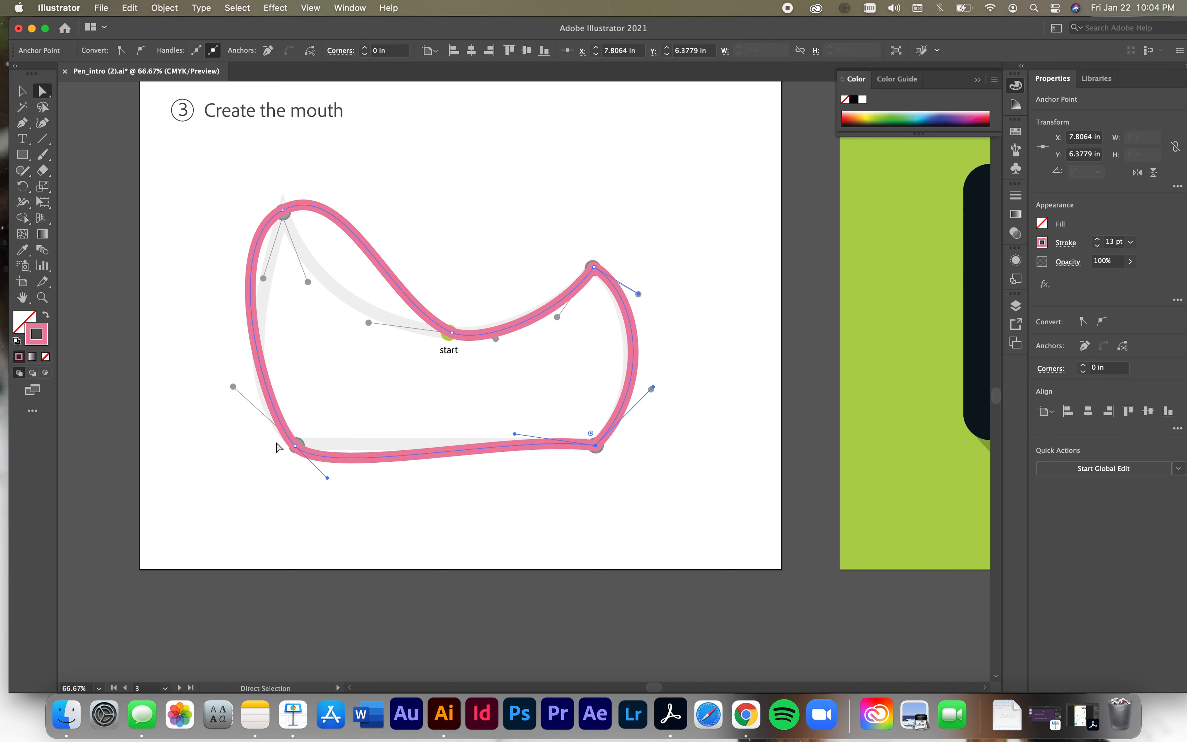
Step: Adjust the mouth's anchor at guide point 4, flattening its bottom-edge handle and extending the other handle to the guide's dot
left_click(296, 446)
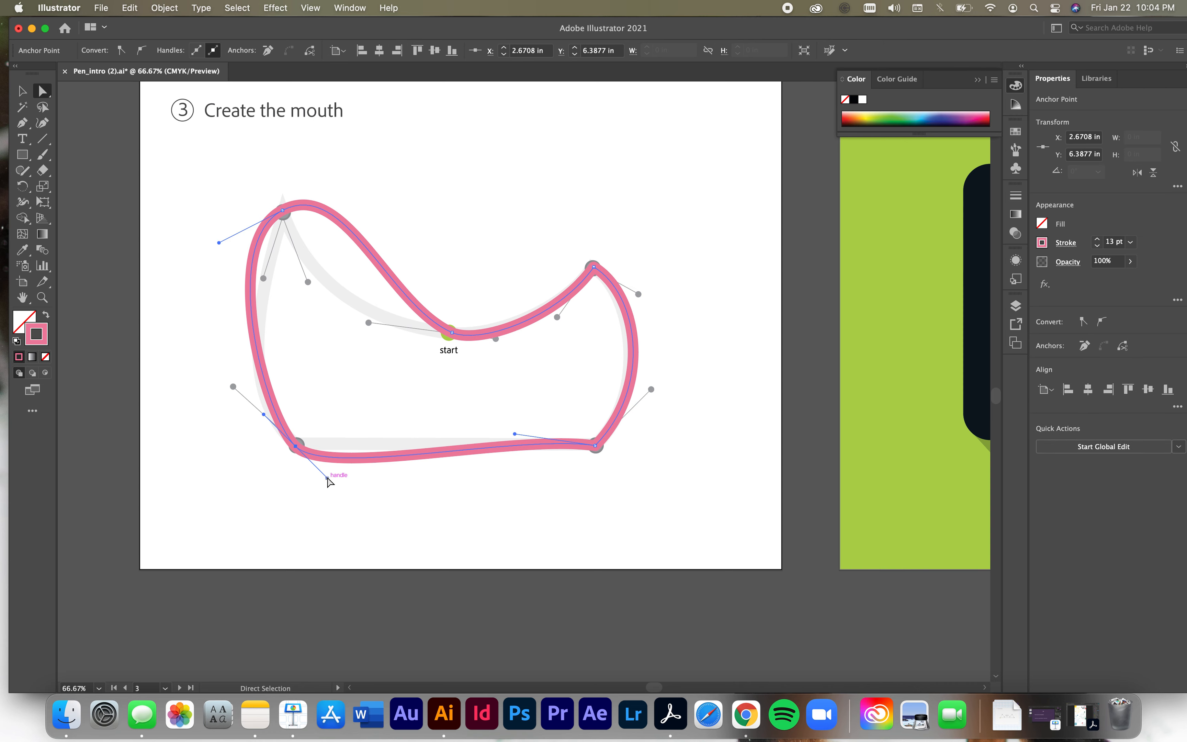
left_click_drag(328, 479, 370, 446)
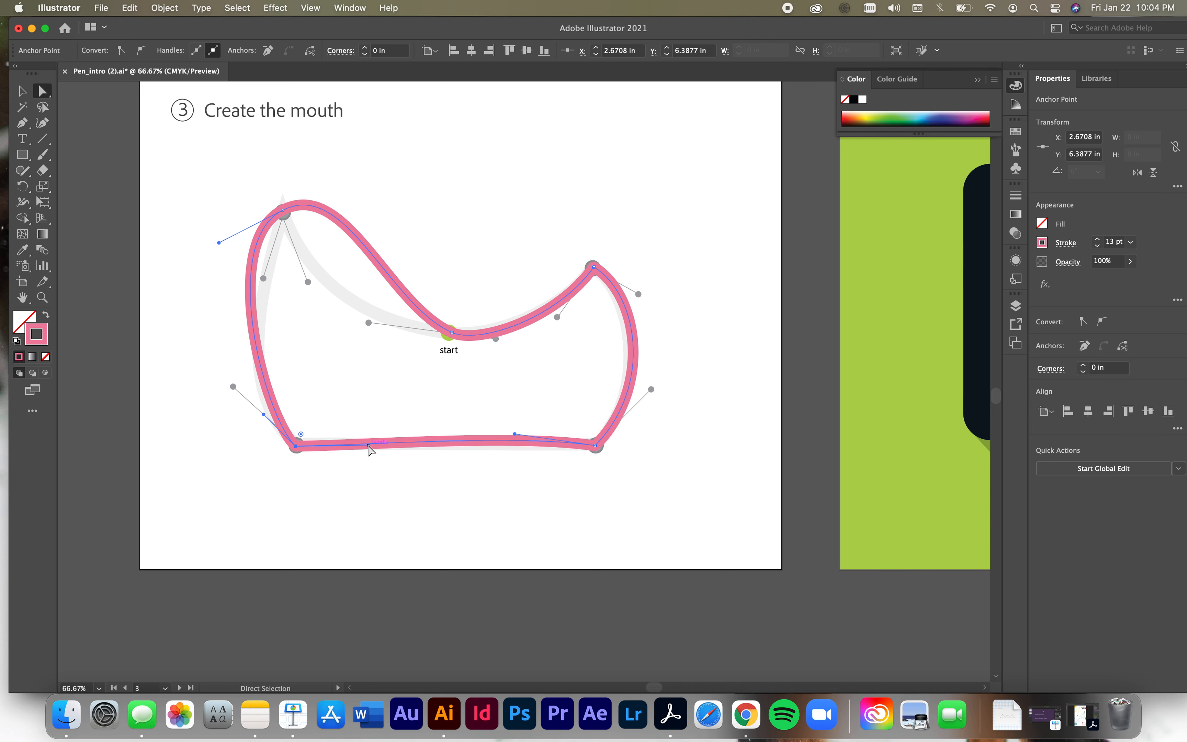
left_click_drag(262, 415, 233, 386)
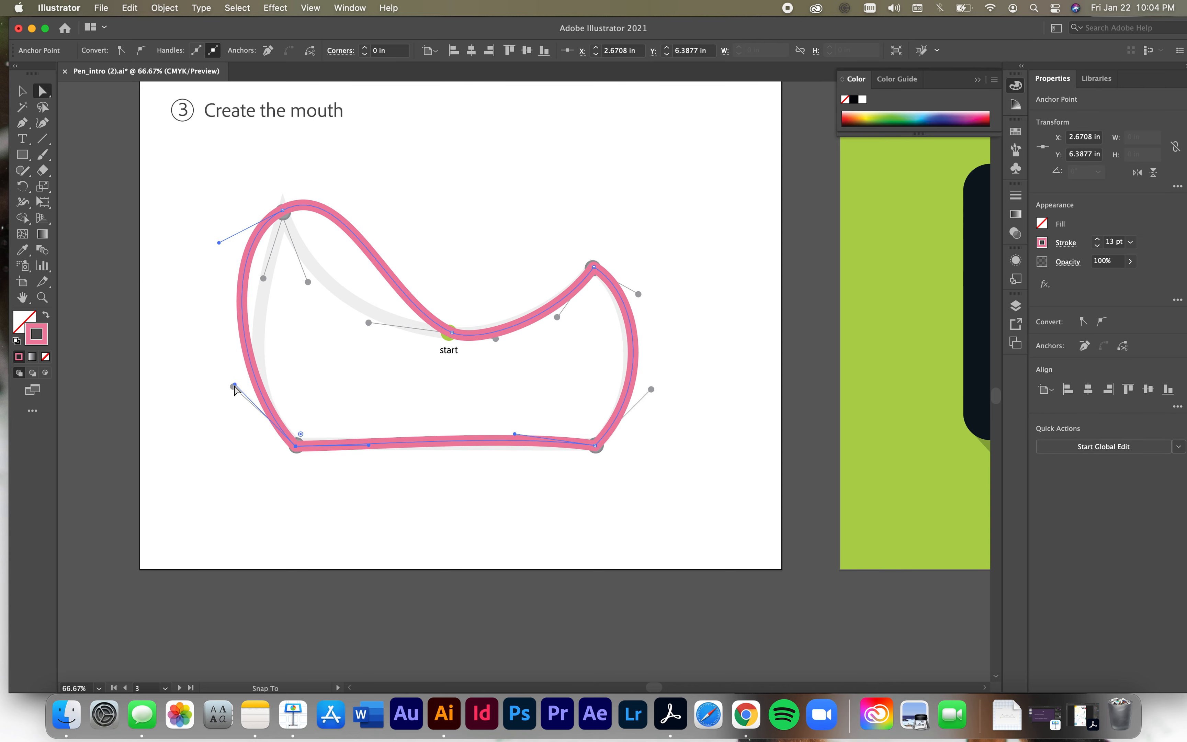
Step: Turn the mouth's anchor at guide point 5 into a sharp corner, align the start anchor's left handle with the guide, and deselect the path
left_click_drag(282, 211, 283, 211)
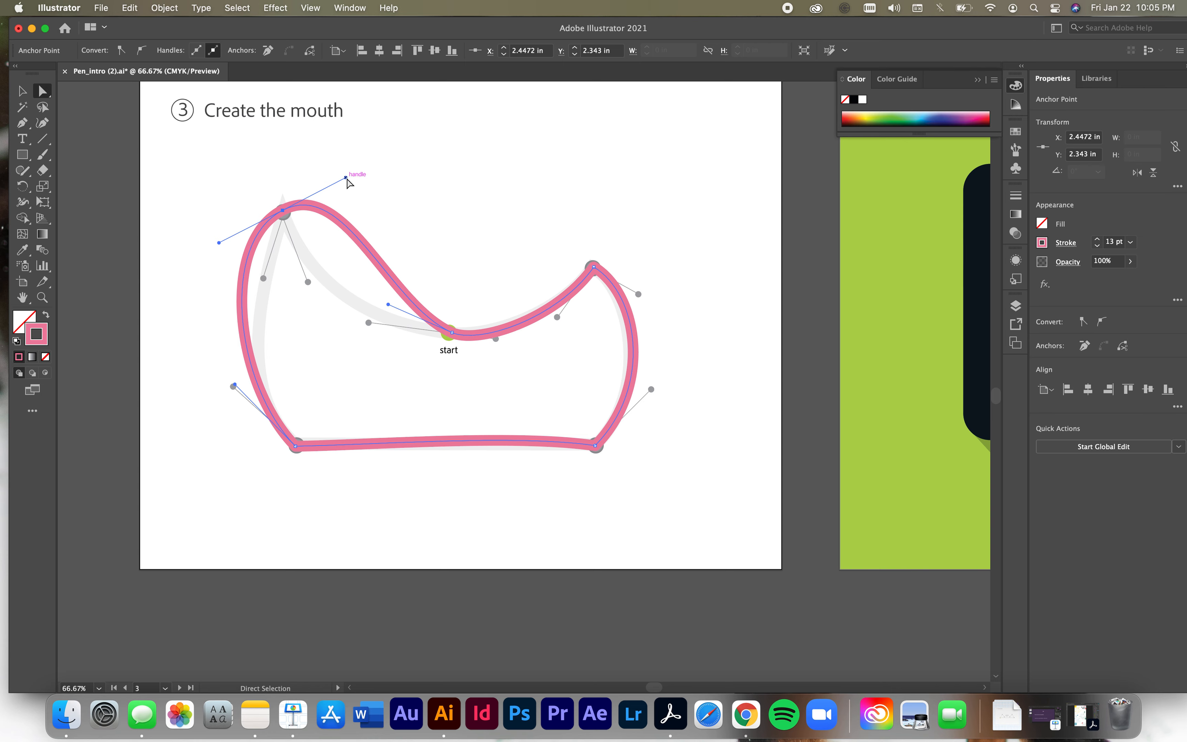
left_click_drag(346, 177, 308, 284)
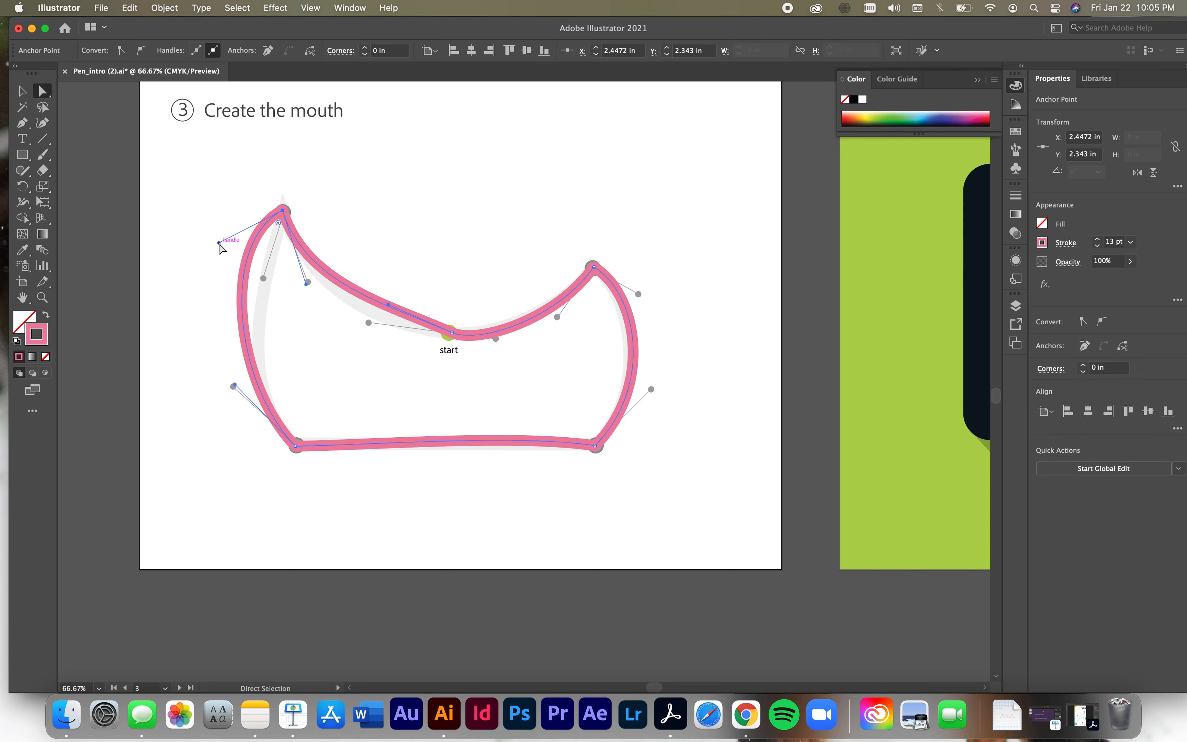
left_click_drag(219, 243, 310, 288)
left_click_drag(389, 304, 364, 332)
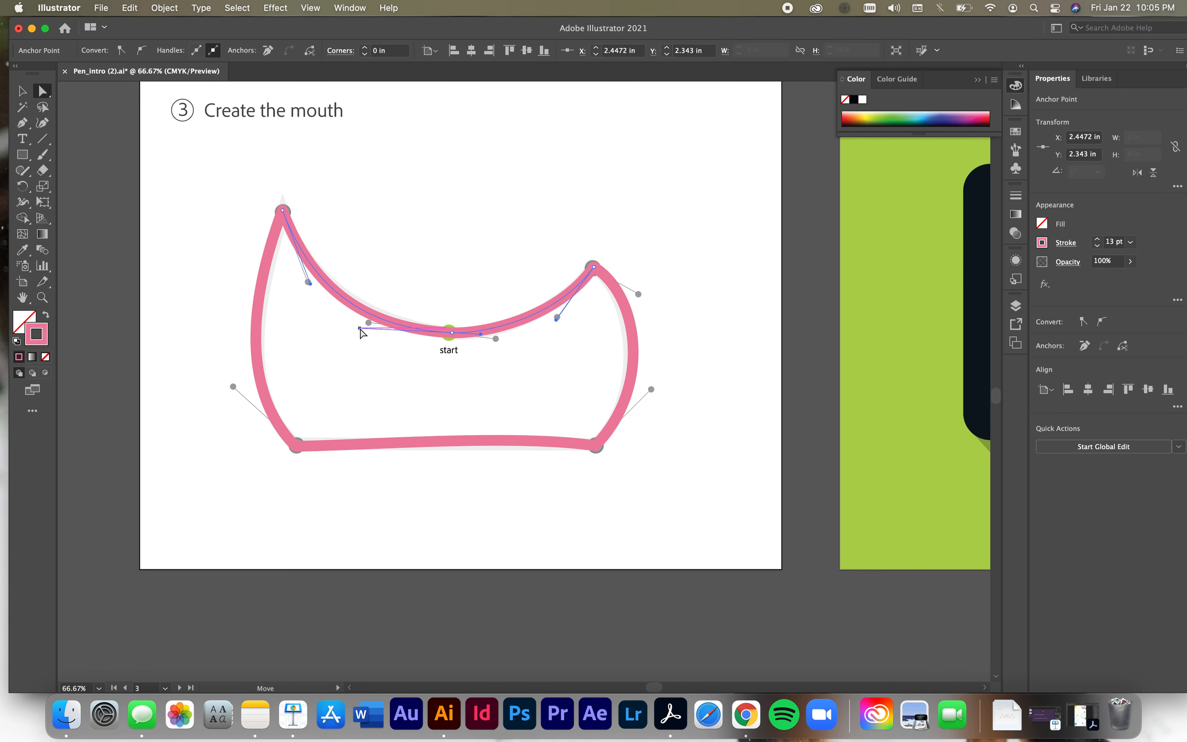
left_click(453, 211)
Step: Add three new blank artboards after the Final artboard
key("super+minus")
key("super+minus")
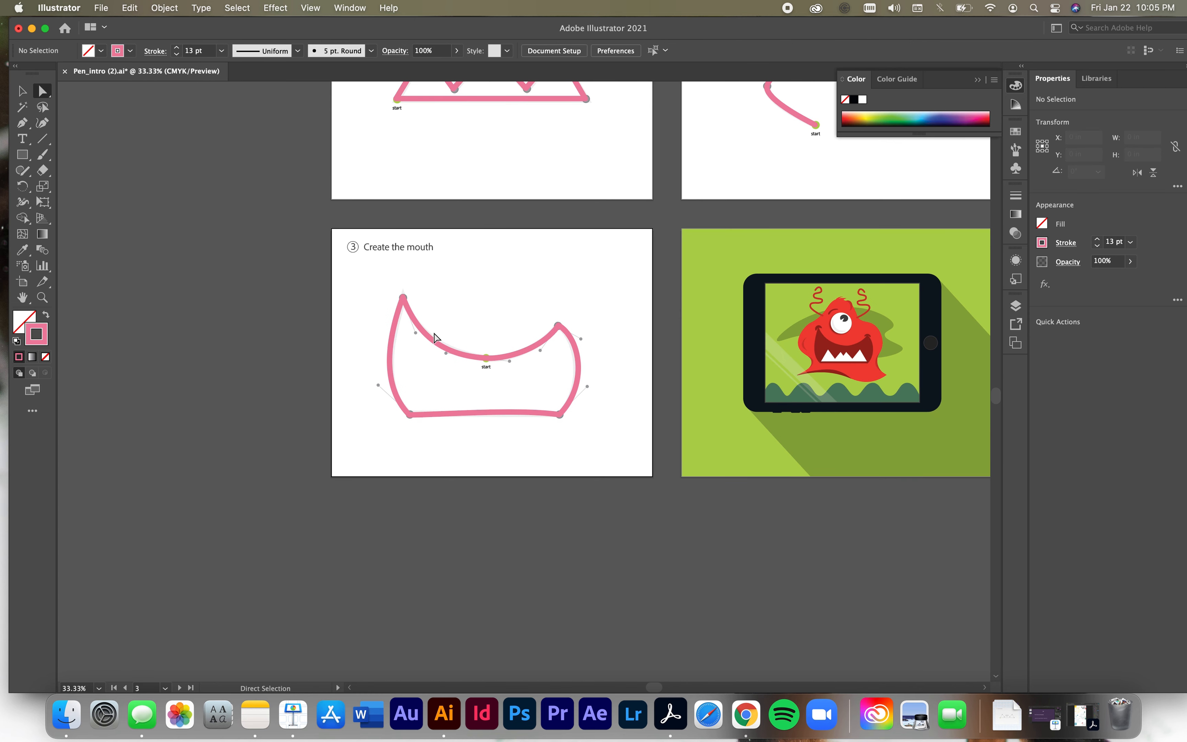
scroll(435, 338, "up", 5)
scroll(435, 338, "right", 4)
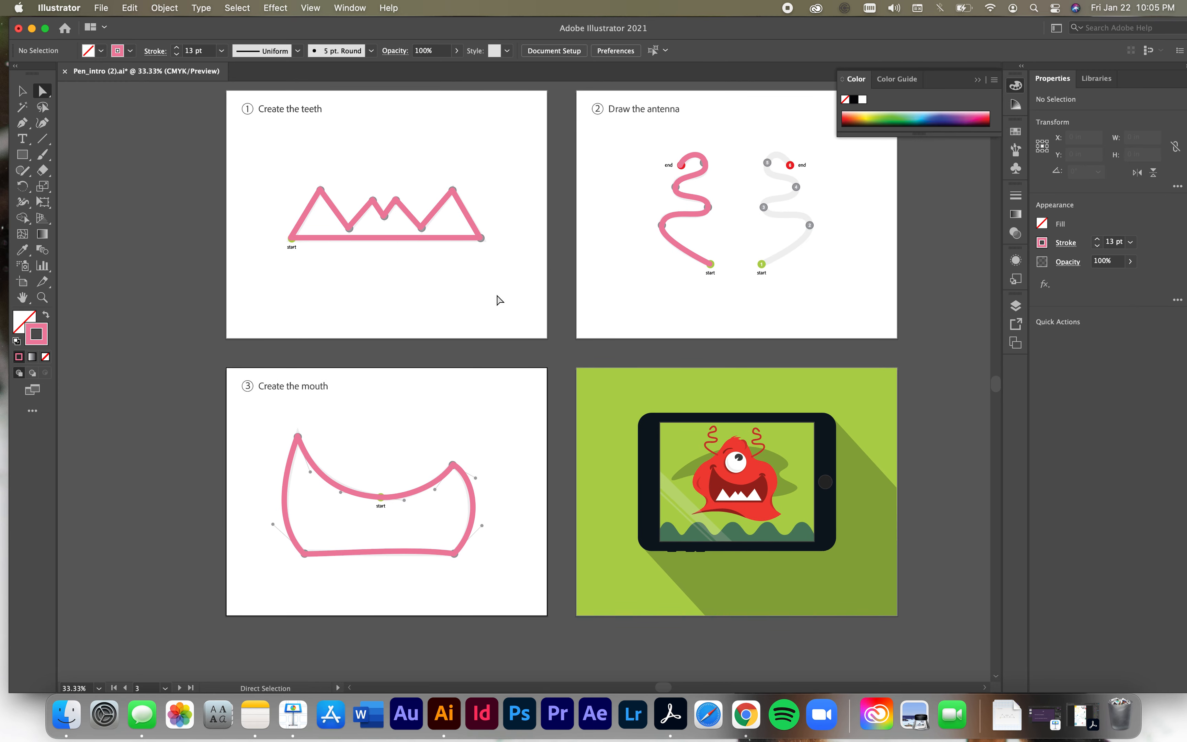
scroll(555, 418, "right", 4)
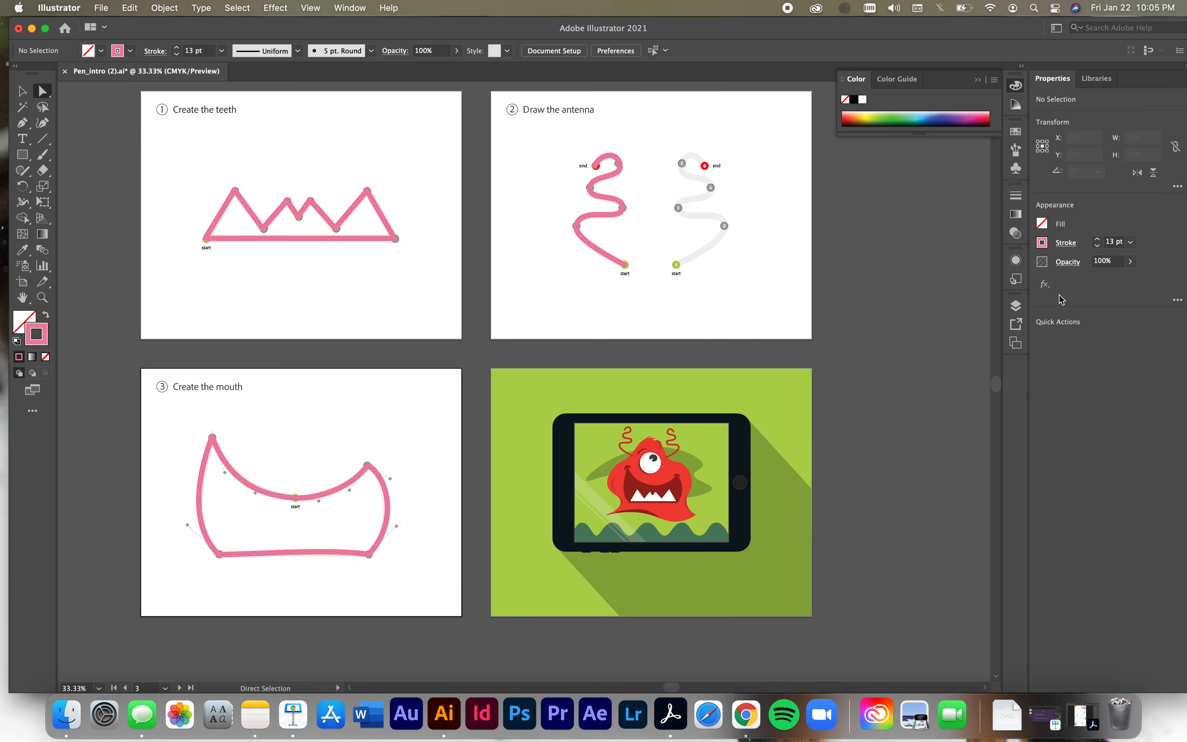
left_click(1015, 343)
left_click(908, 361)
left_click(963, 425)
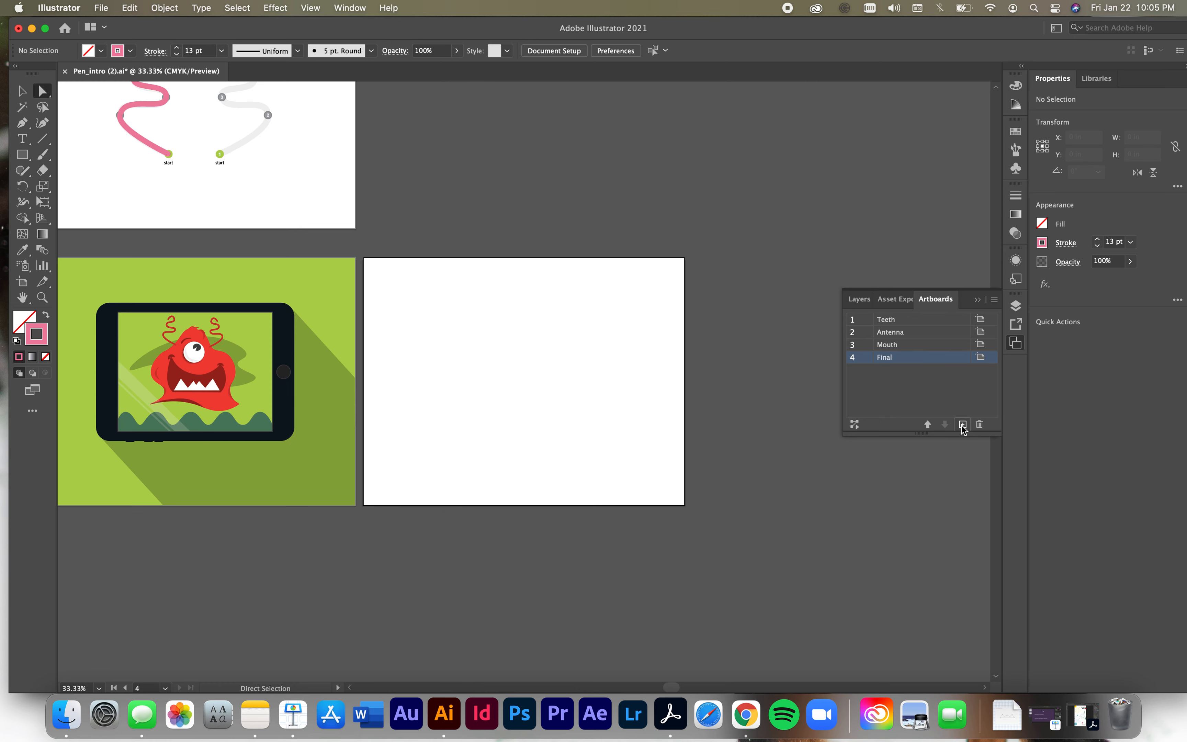
left_click(962, 425)
left_click(963, 425)
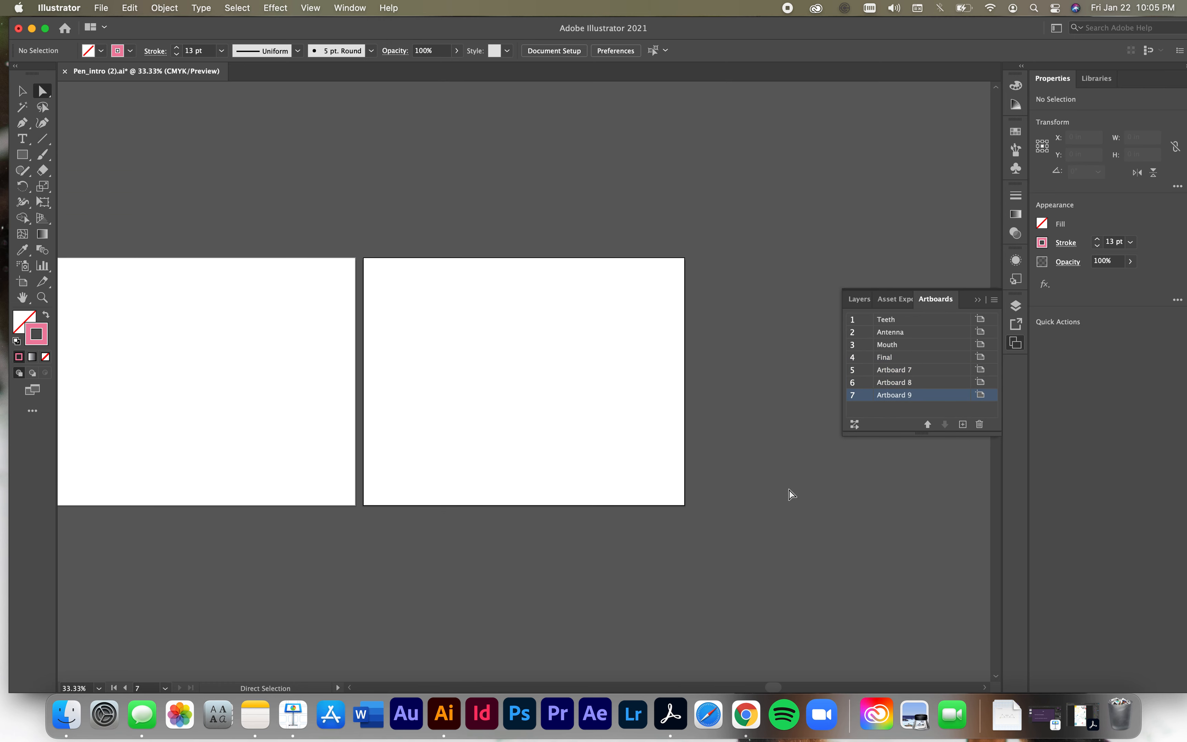
Step: Review the traced teeth, antenna and mouth artboards, the final monster illustration and the blank artboards beside it
scroll(789, 491, "left", 5)
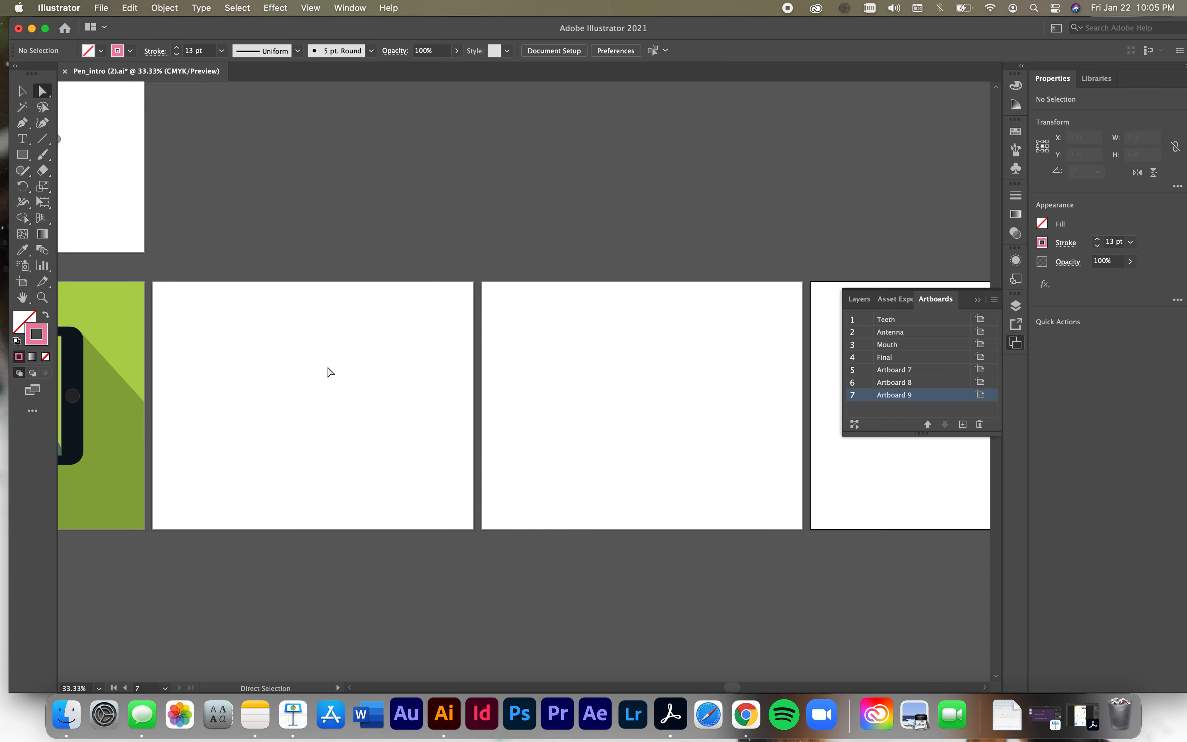
scroll(341, 345, "left", 15)
scroll(341, 344, "up", 3)
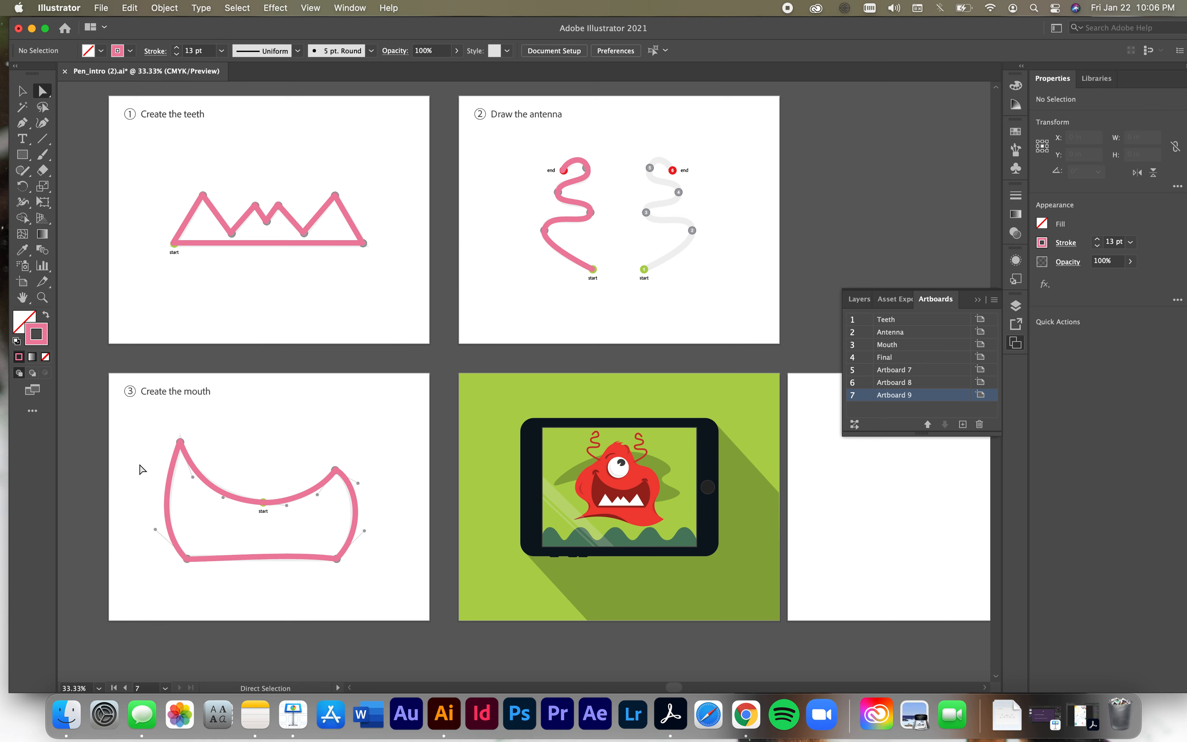
left_click(211, 481)
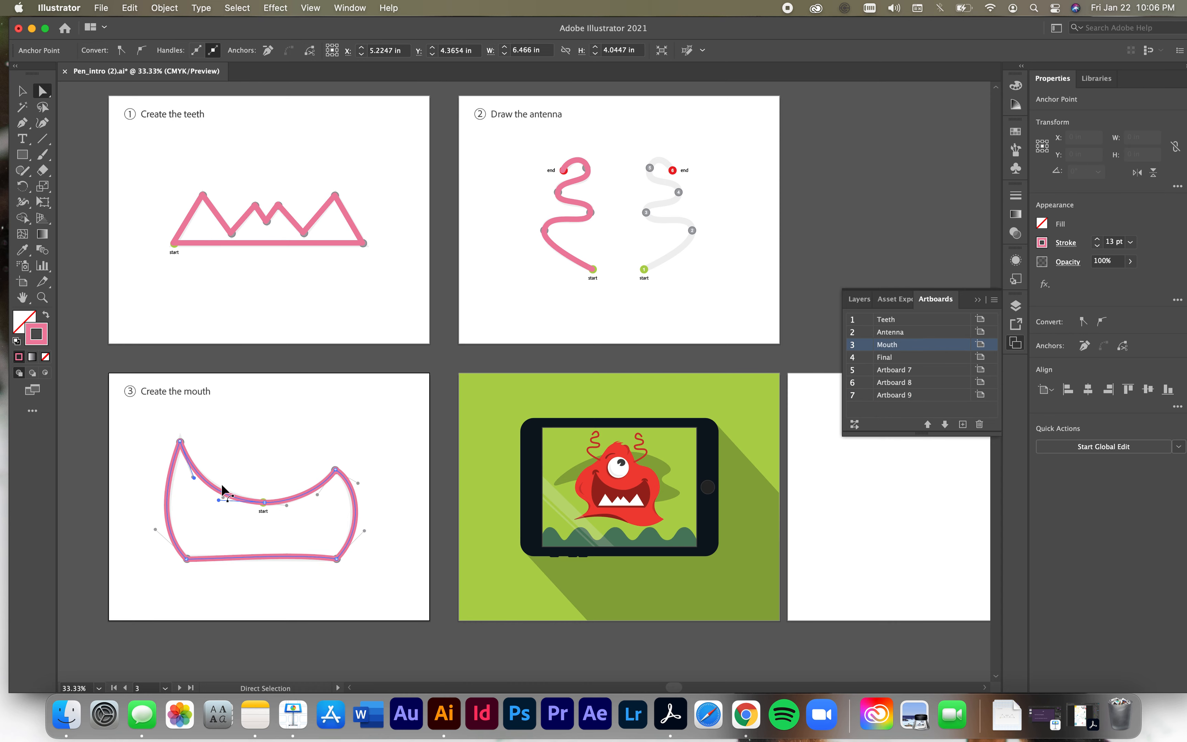
scroll(478, 444, "right", 10)
scroll(478, 444, "down", 2)
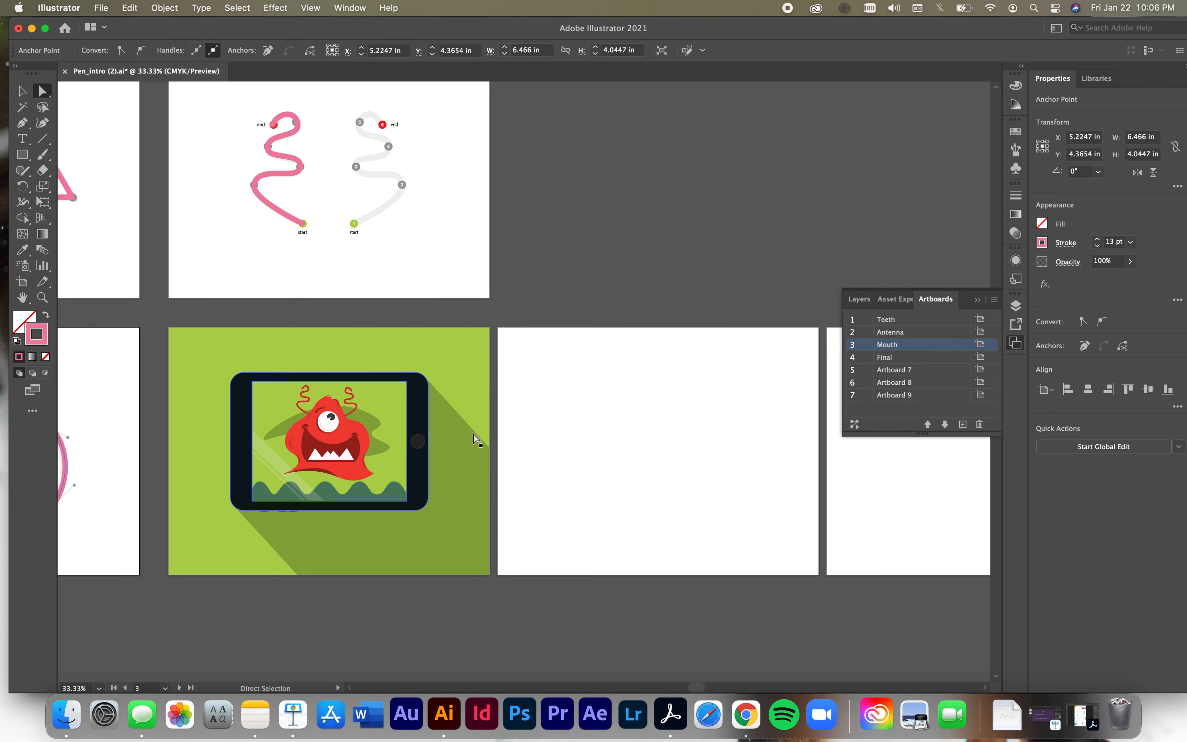
scroll(609, 393, "right", 6)
scroll(608, 392, "down", 2)
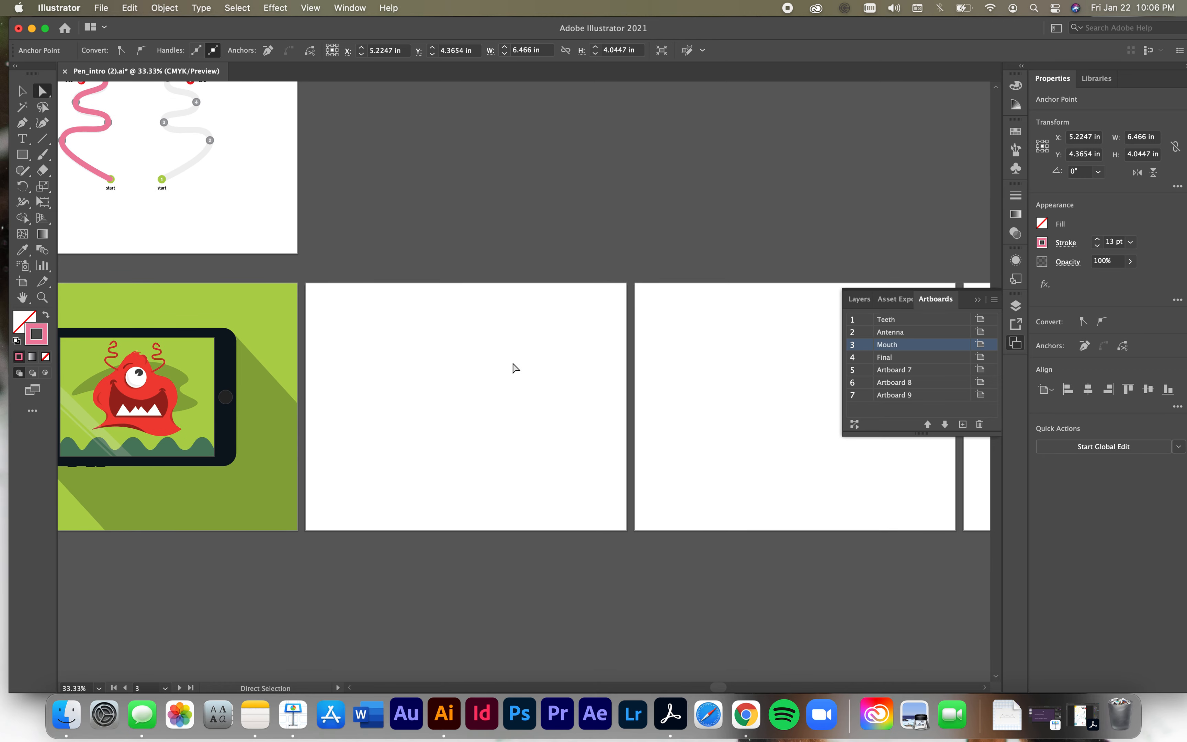
Step: Examine the available shape tools and the color pickers for fill and stroke, cancelling both pickers
left_click(96, 132)
left_click(27, 157)
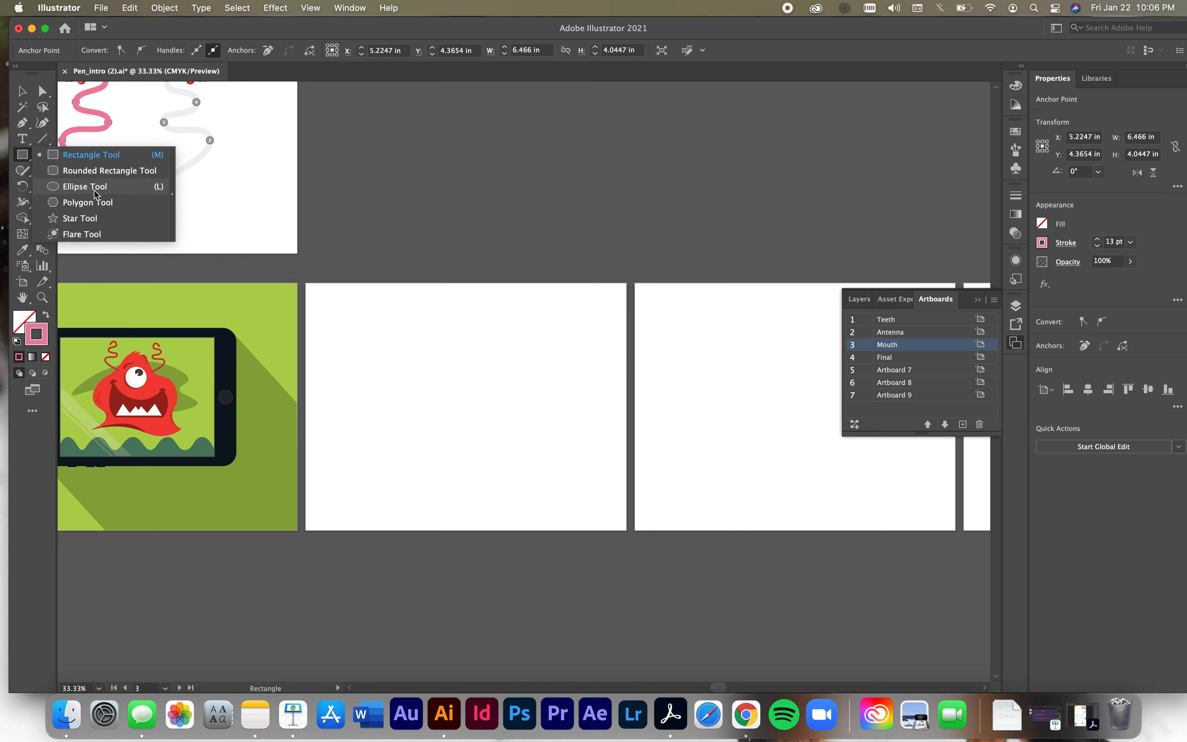
left_click(21, 155)
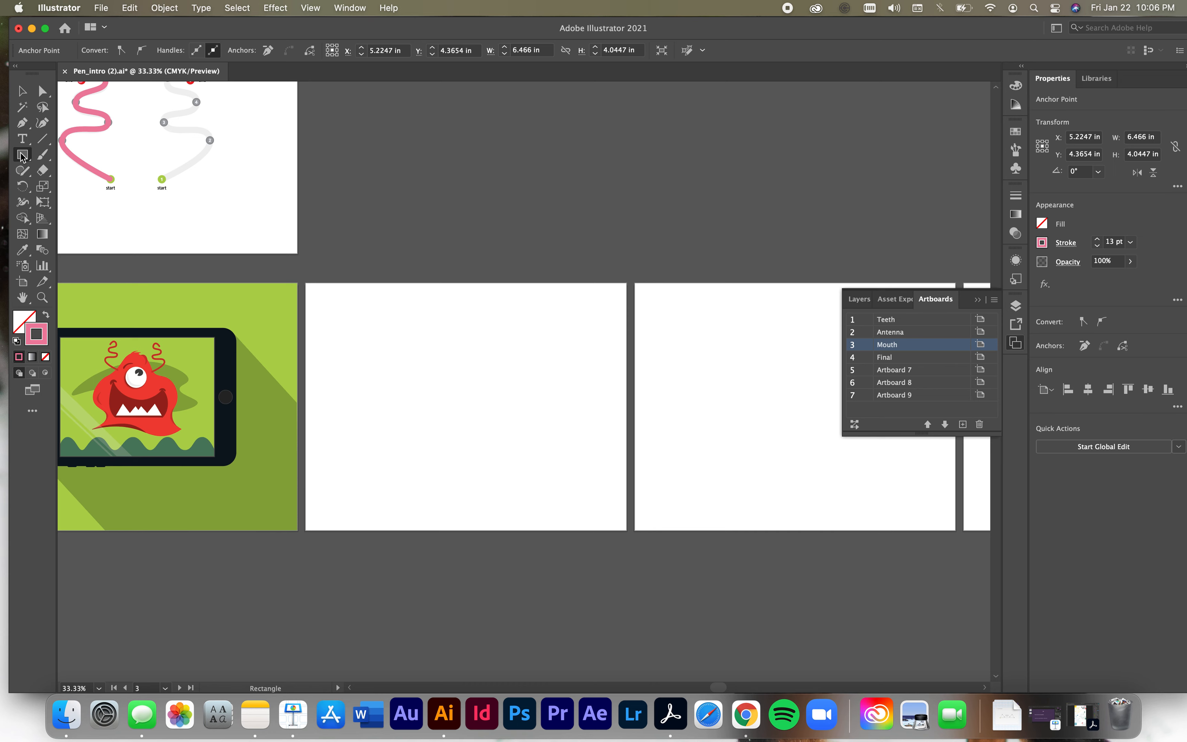
left_click(29, 319)
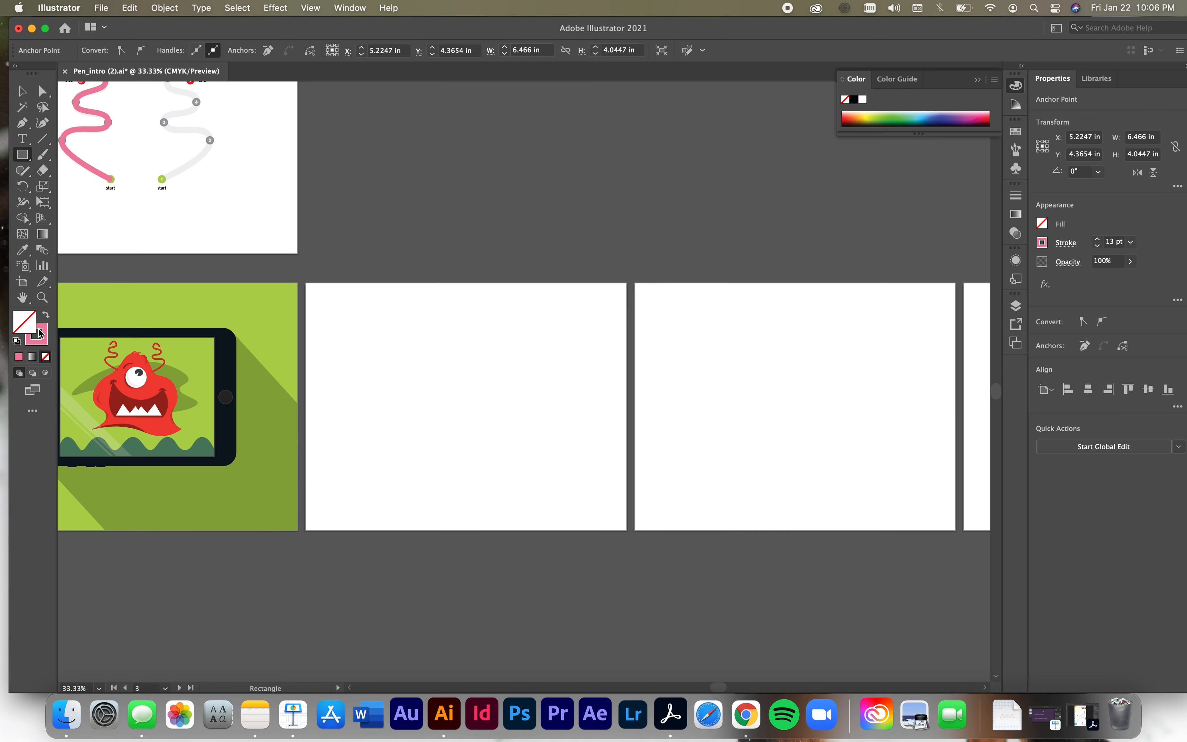
double_click(23, 328)
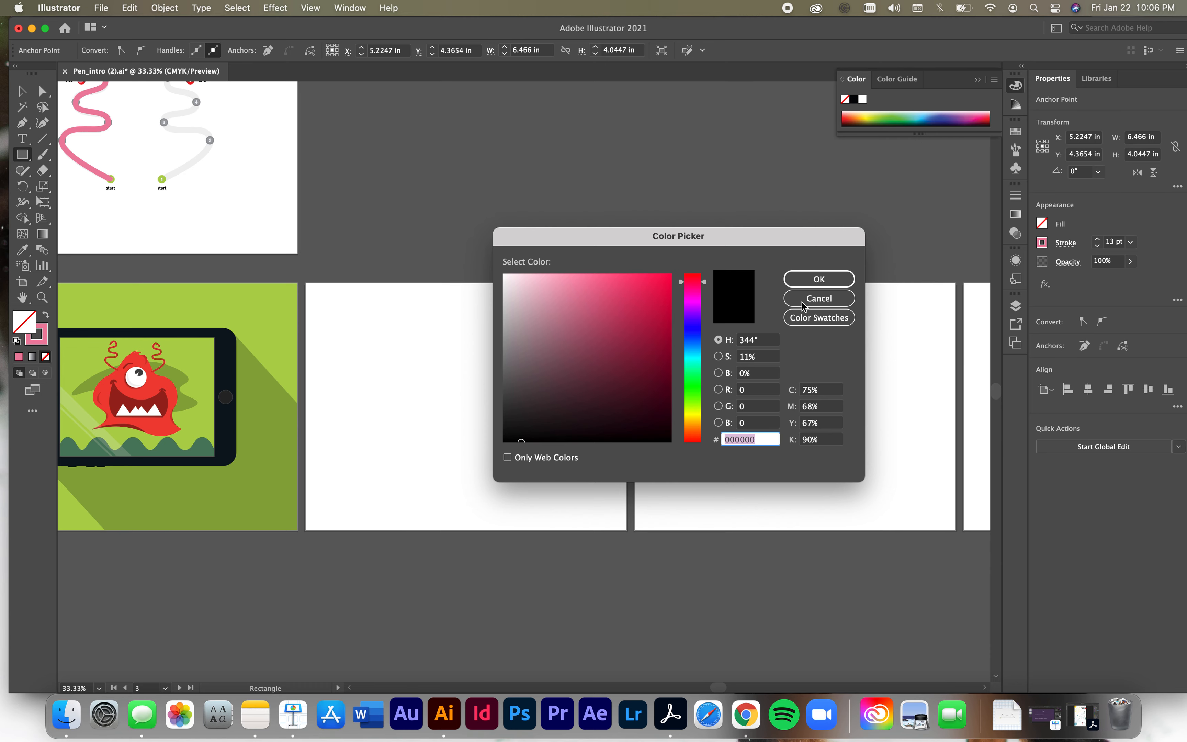
left_click(819, 299)
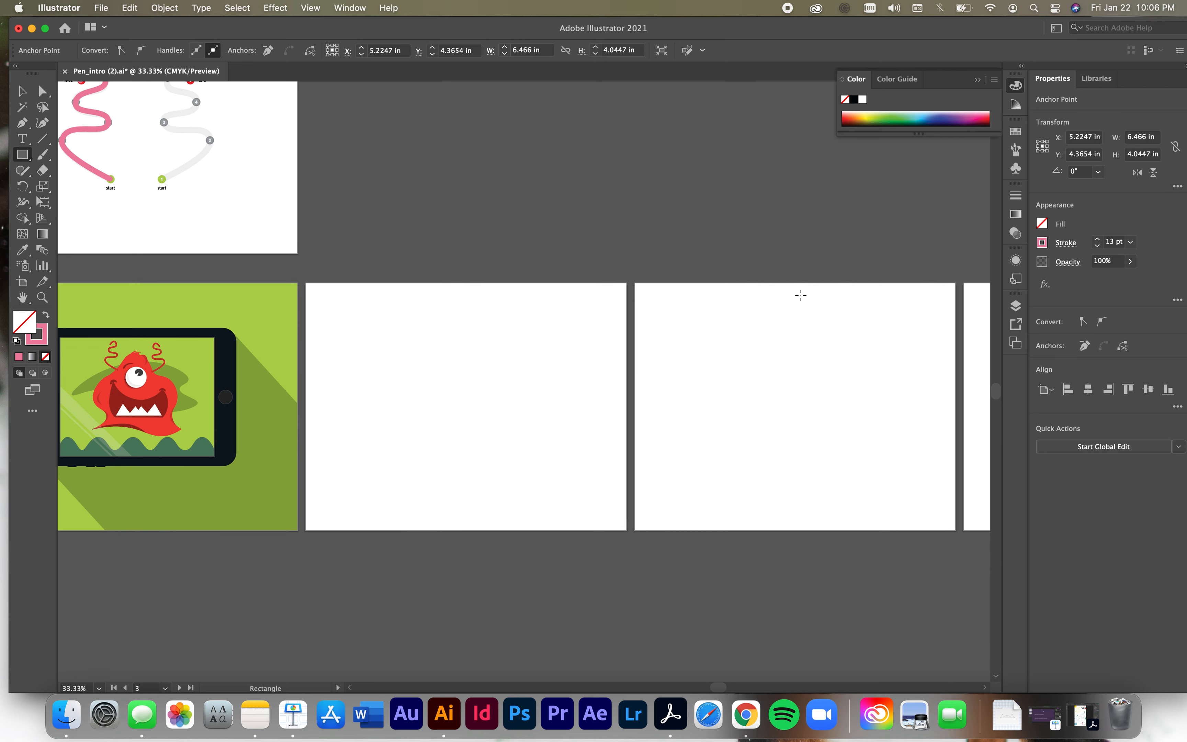
double_click(32, 343)
left_click(819, 299)
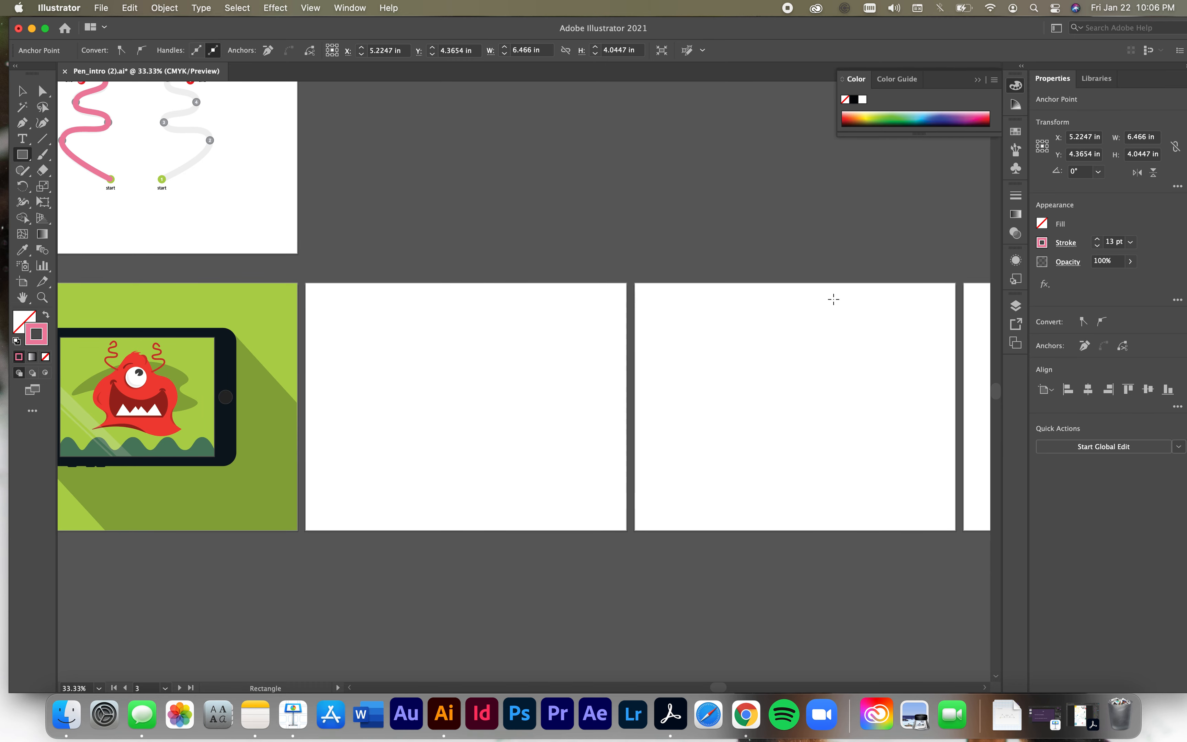
Step: Look over the blank artboards and compare them with the traced guides and the Final artboard, ending with the Selection tool active
scroll(506, 369, "right", 5)
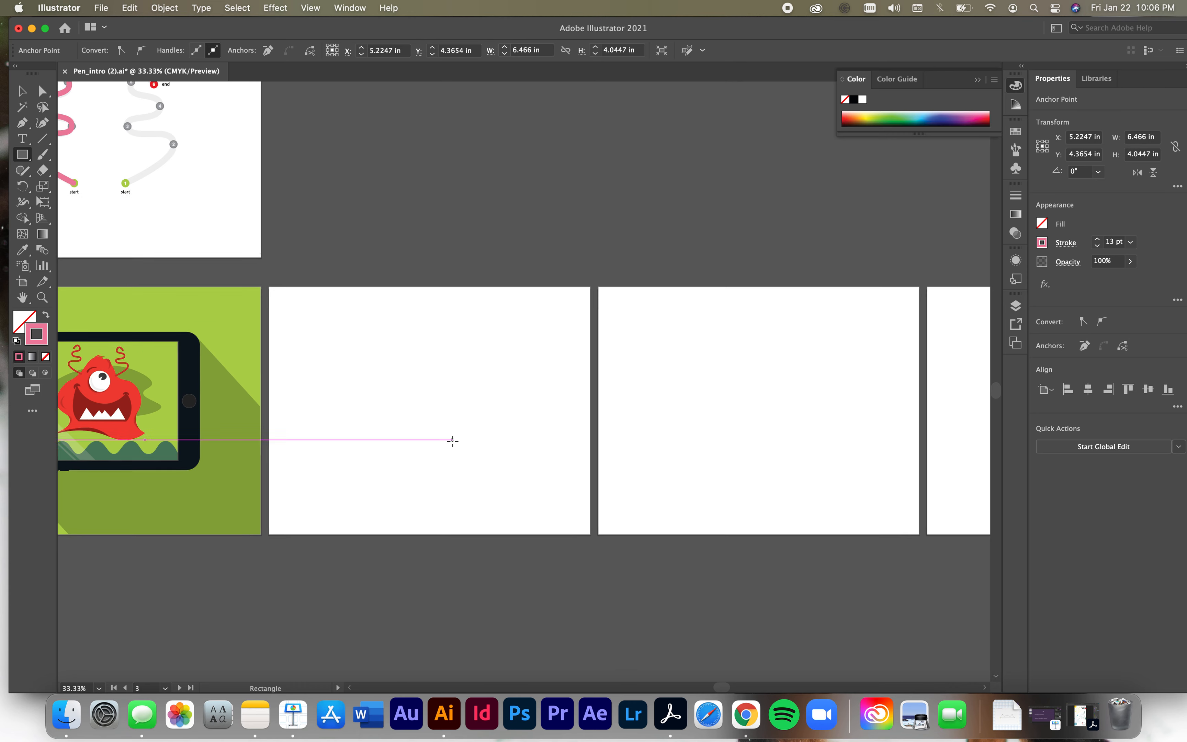
scroll(649, 393, "left", 10)
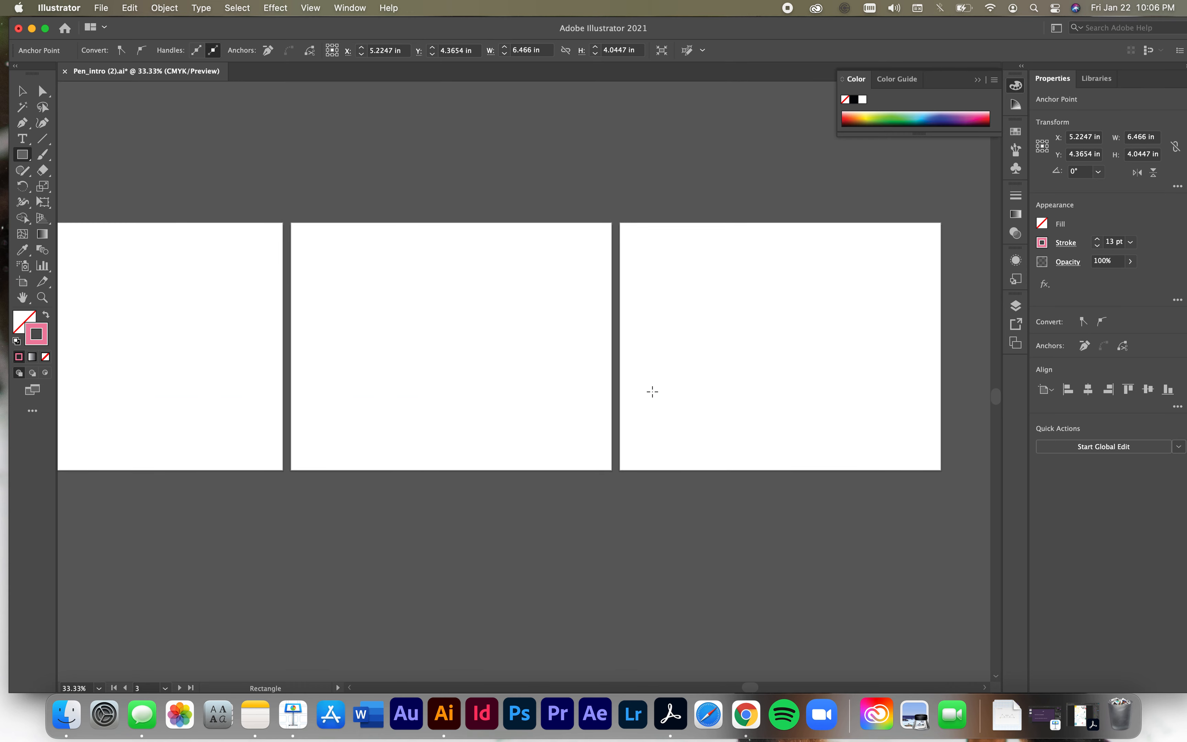
scroll(651, 391, "left", 5)
scroll(651, 392, "up", 1)
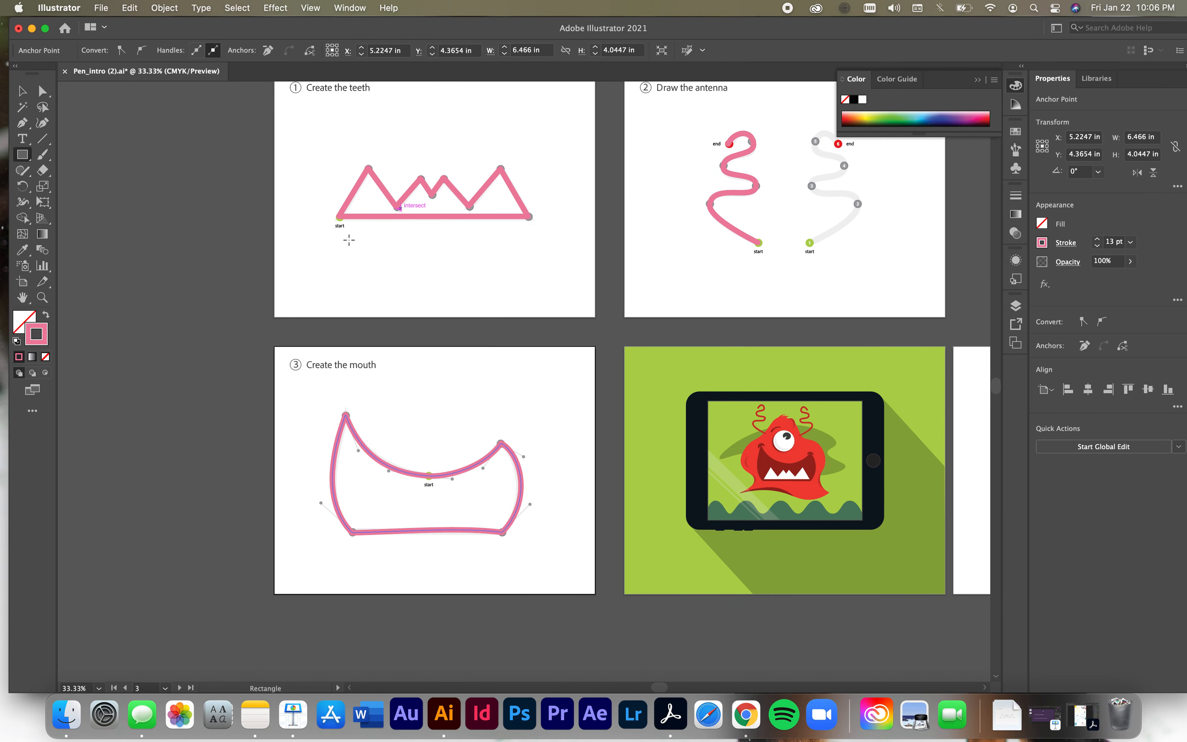
scroll(624, 224, "right", 10)
scroll(625, 224, "down", 3)
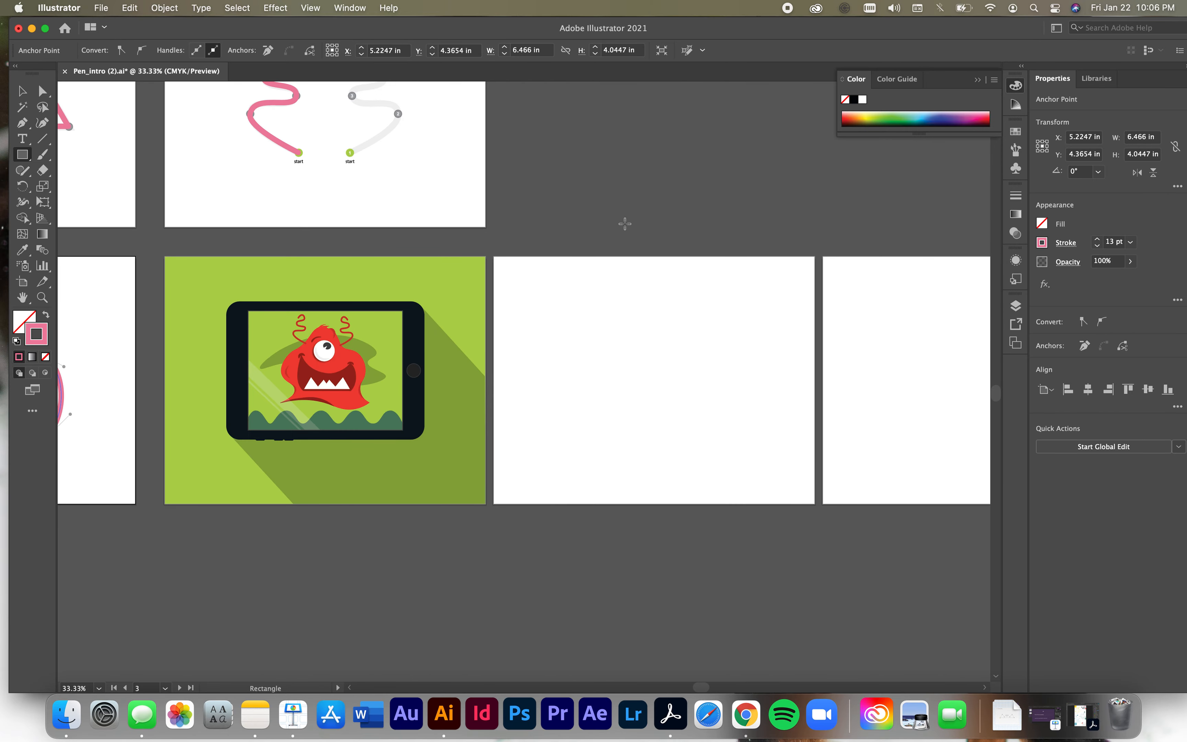
key("v")
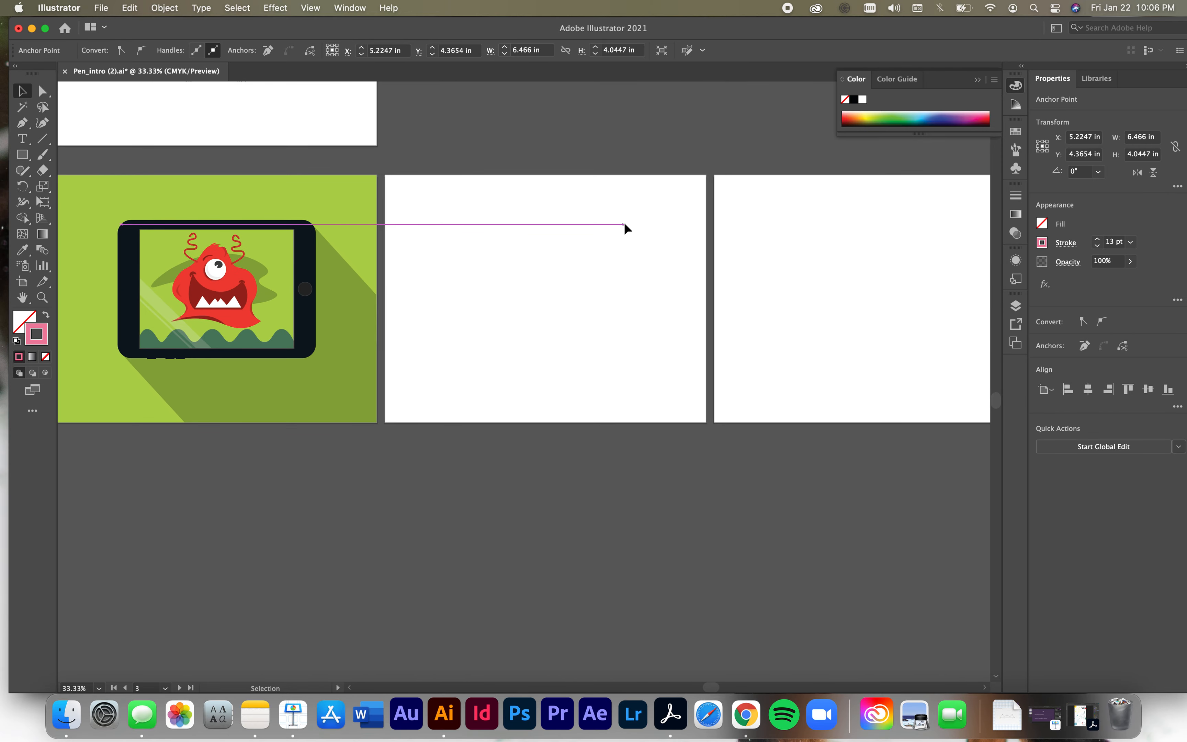
scroll(624, 227, "up", 1)
scroll(625, 227, "right", 1)
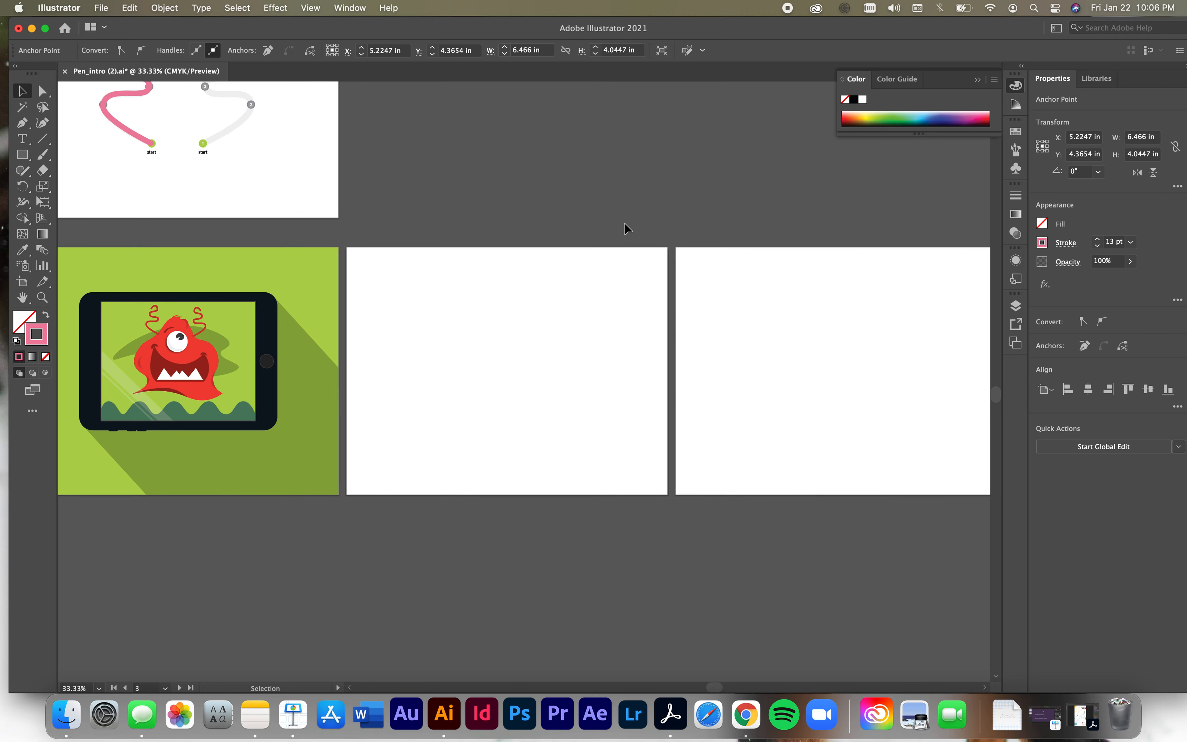
Step: Switch to Chrome, search Google Images for "fosters home for imaginary friends" in a new tab, and preview the group character image from unwinnable.com
left_click(746, 714)
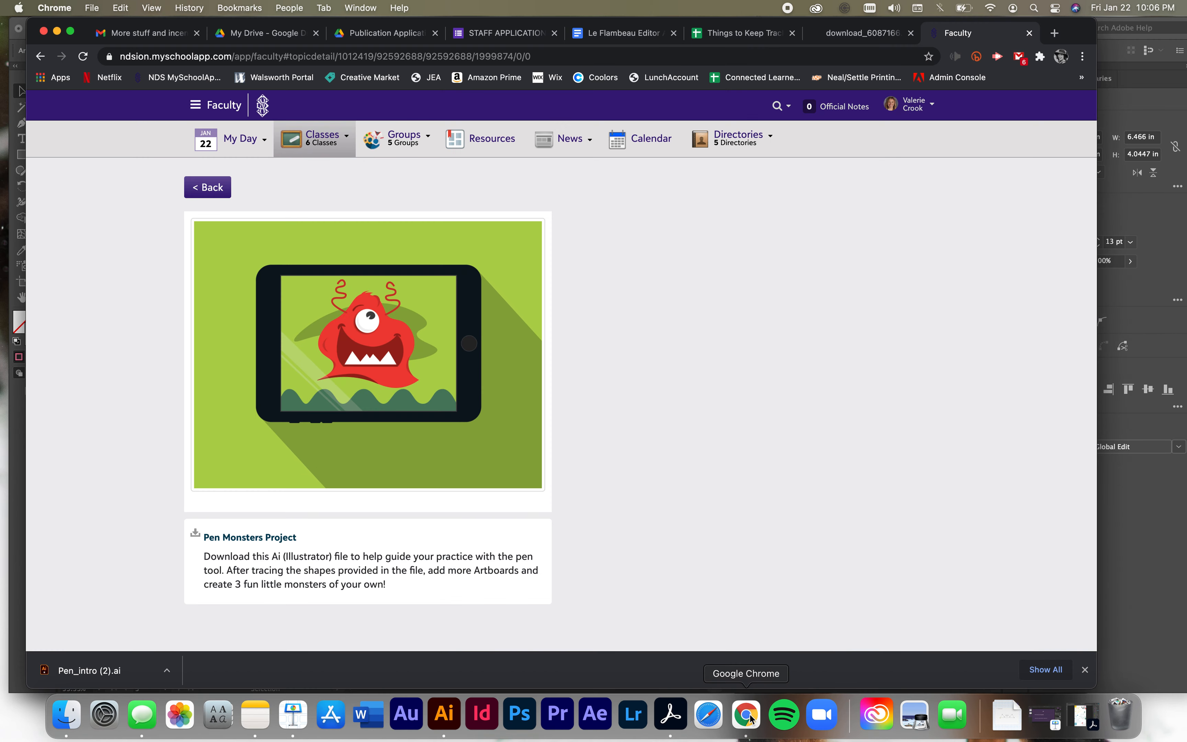
left_click(1055, 33)
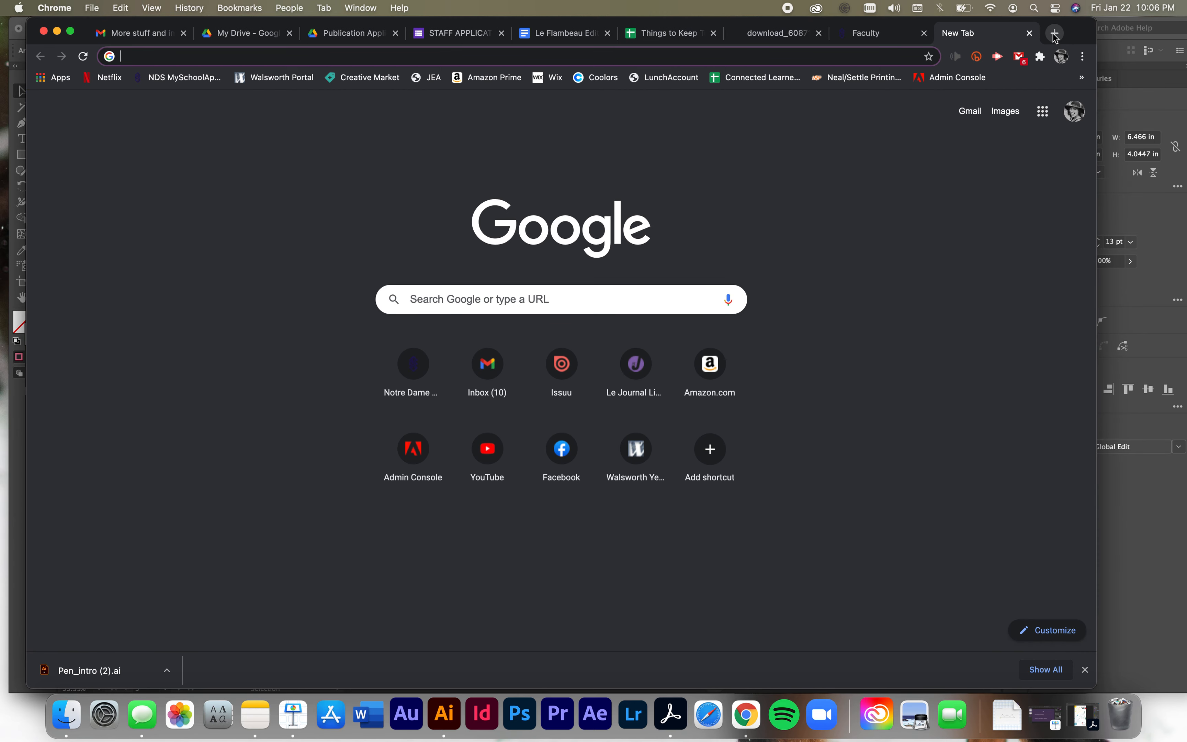
type("fosters")
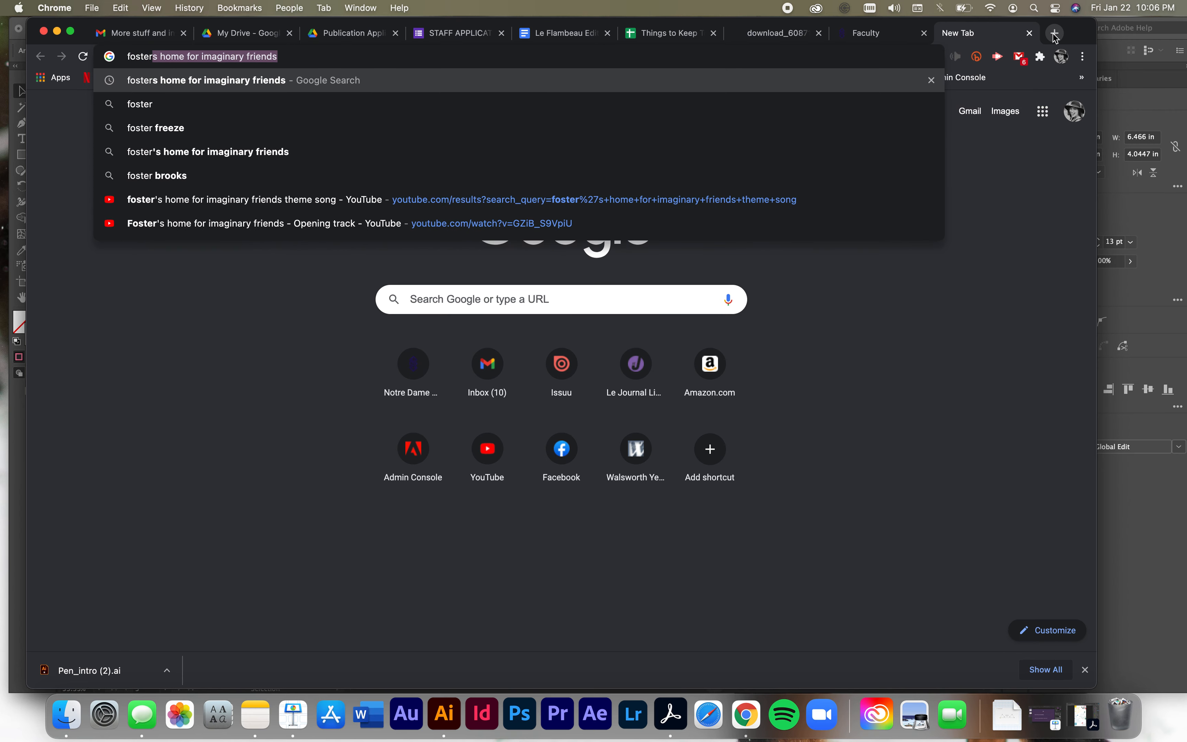
key("Return")
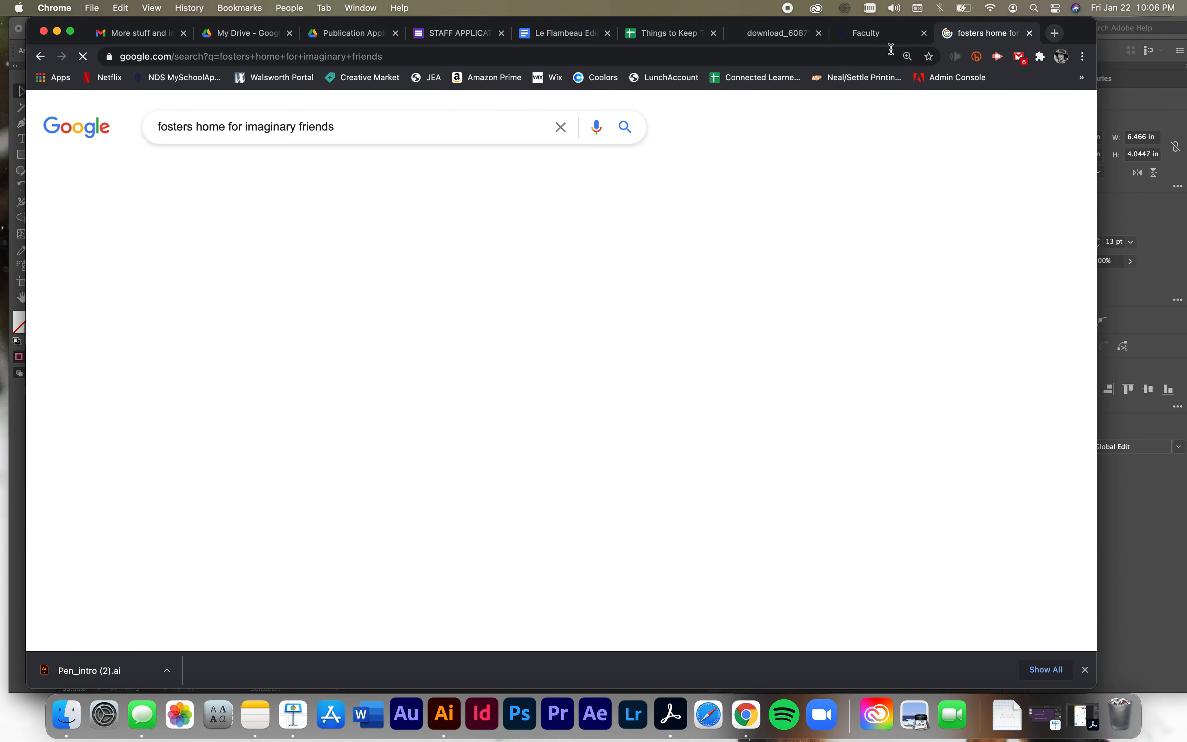
left_click(228, 176)
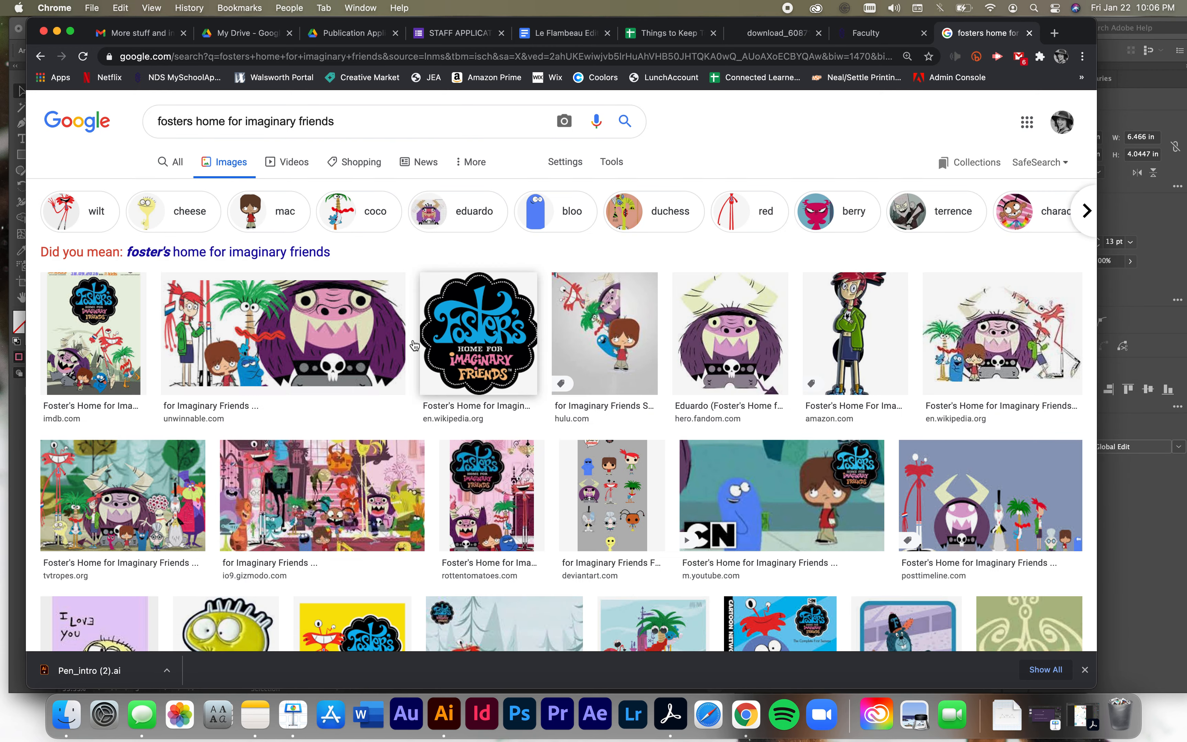
left_click(324, 343)
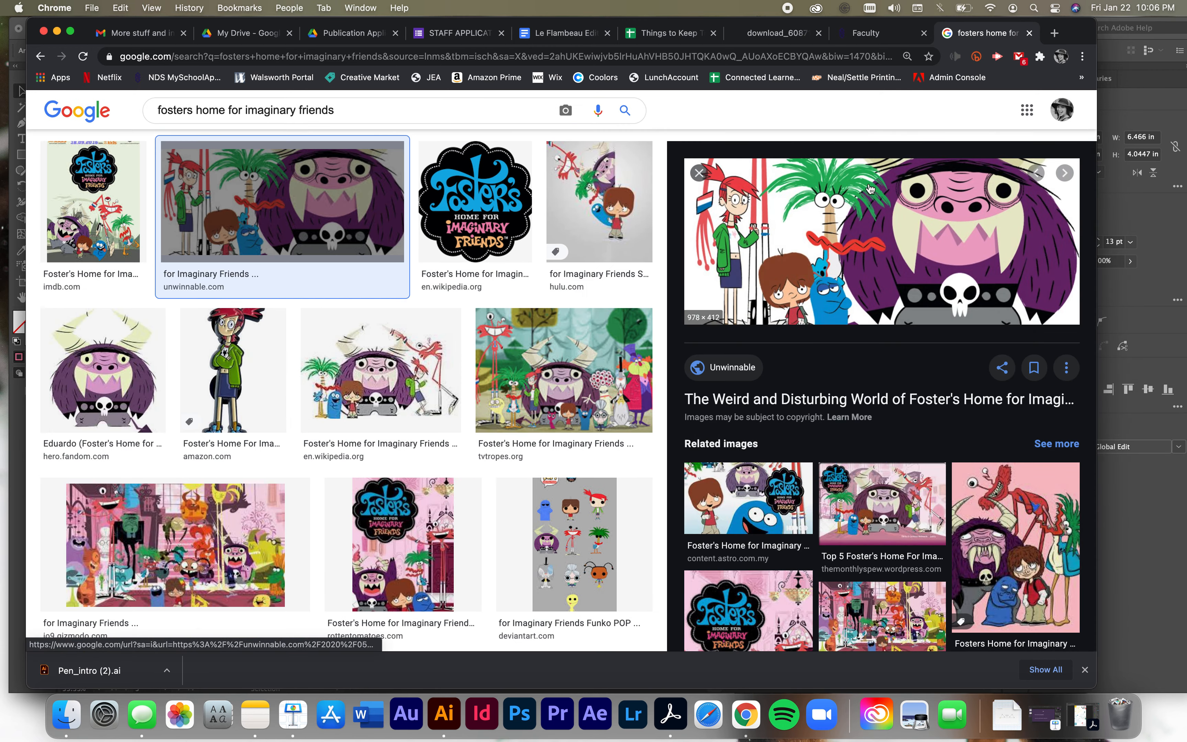
Step: Refine the image search to "fosters home for imaginary friends coco" and preview the Heroes Wiki and ClipartMax pictures of Coco
scroll(330, 215, "up", 1)
scroll(330, 215, "up", 3)
left_click(353, 121)
type("coco")
key("Return")
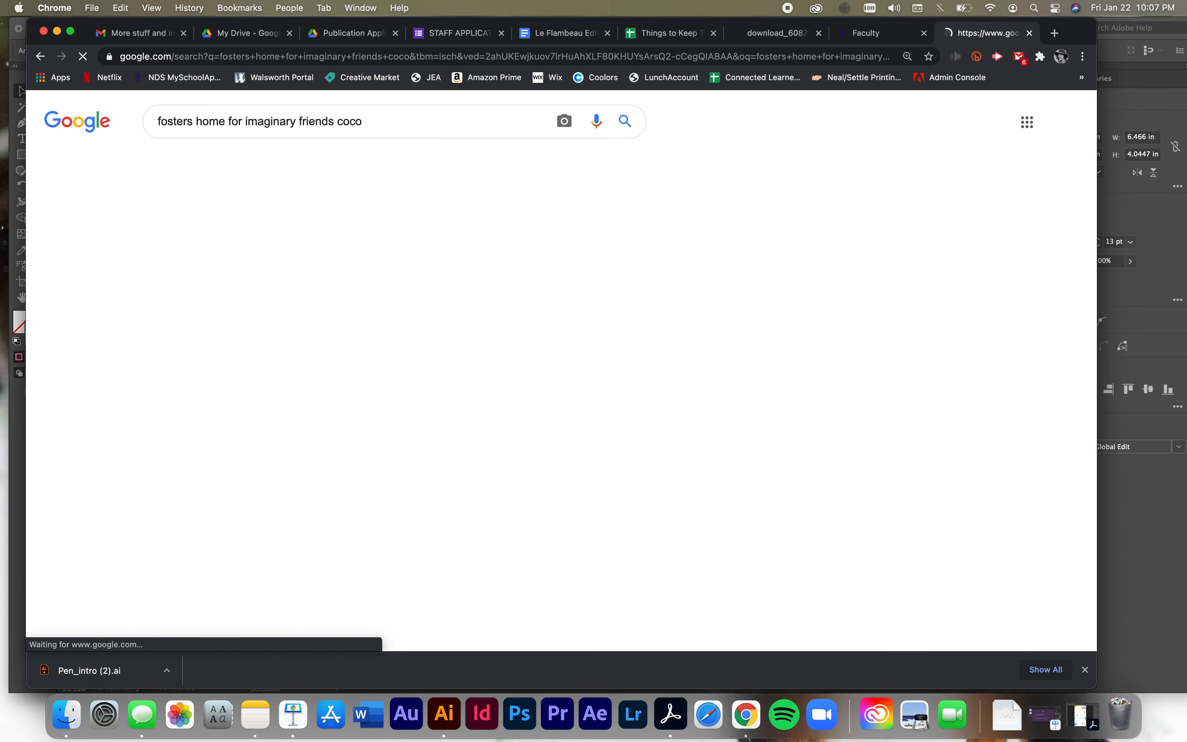
left_click(91, 362)
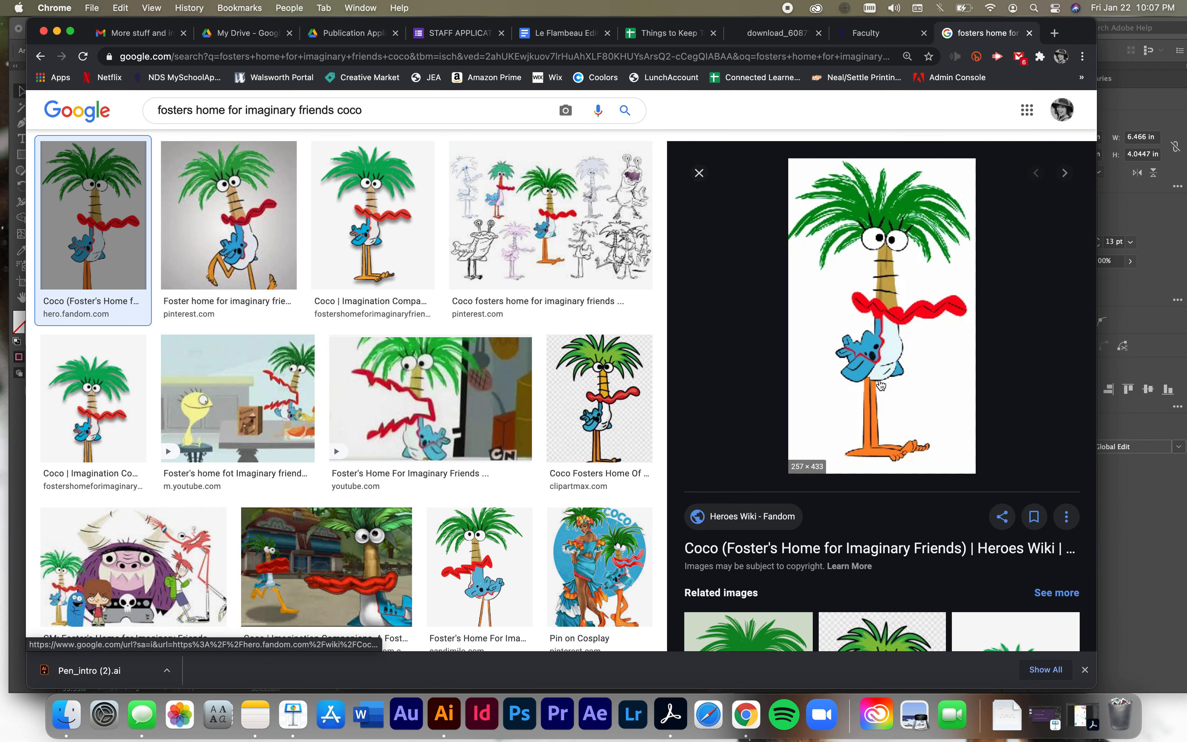
left_click(595, 395)
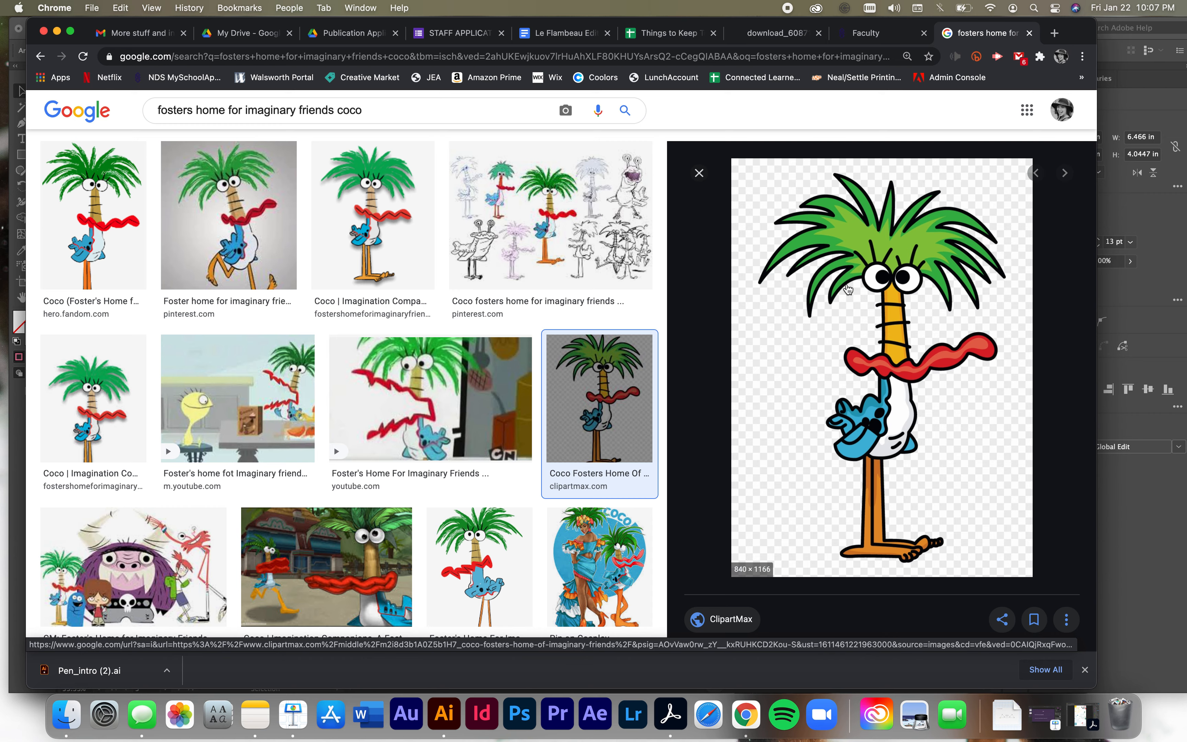
Step: Return to Illustrator from the Coco image results and shift its window slightly down
scroll(724, 403, "up", 3)
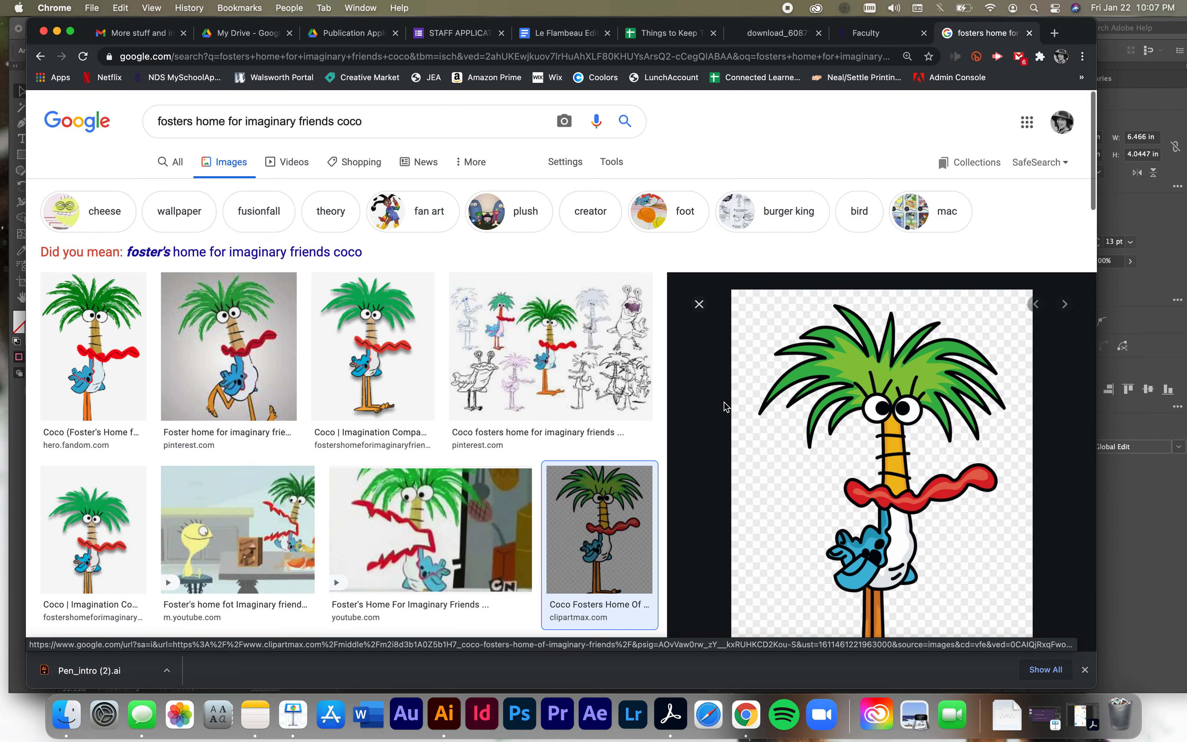
scroll(541, 390, "down", 3)
scroll(541, 390, "up", 3)
left_click(1171, 112)
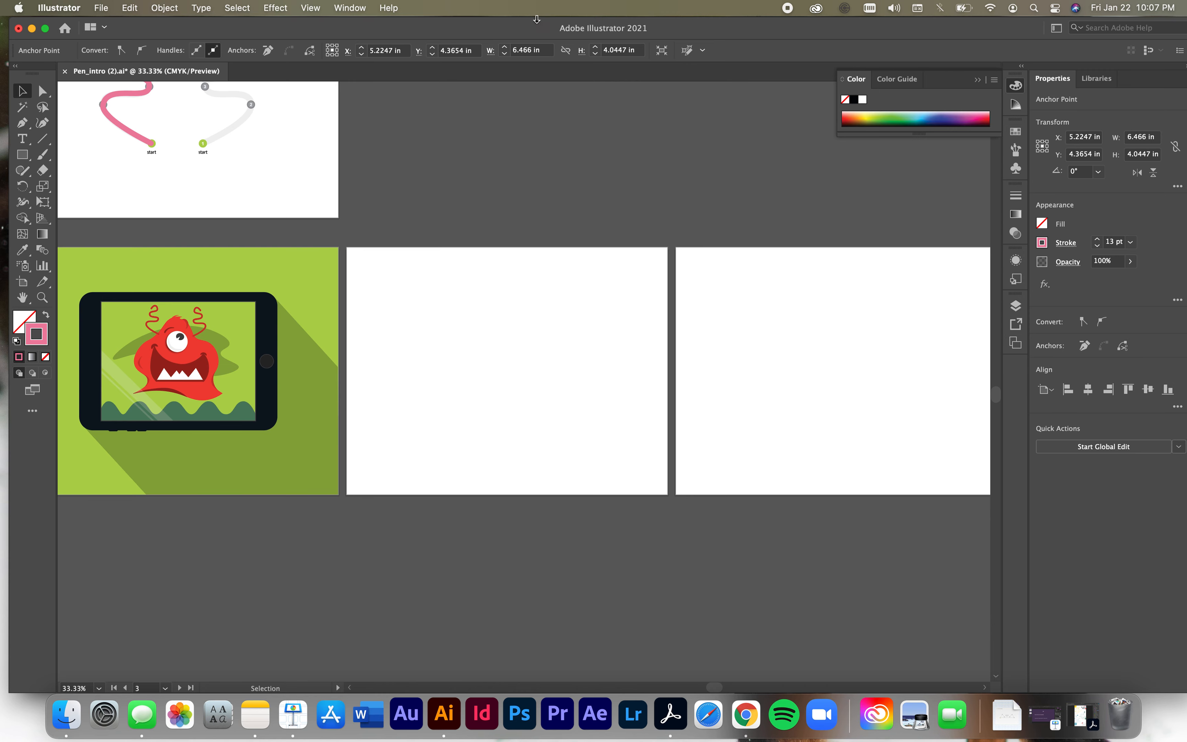
left_click_drag(524, 26, 519, 36)
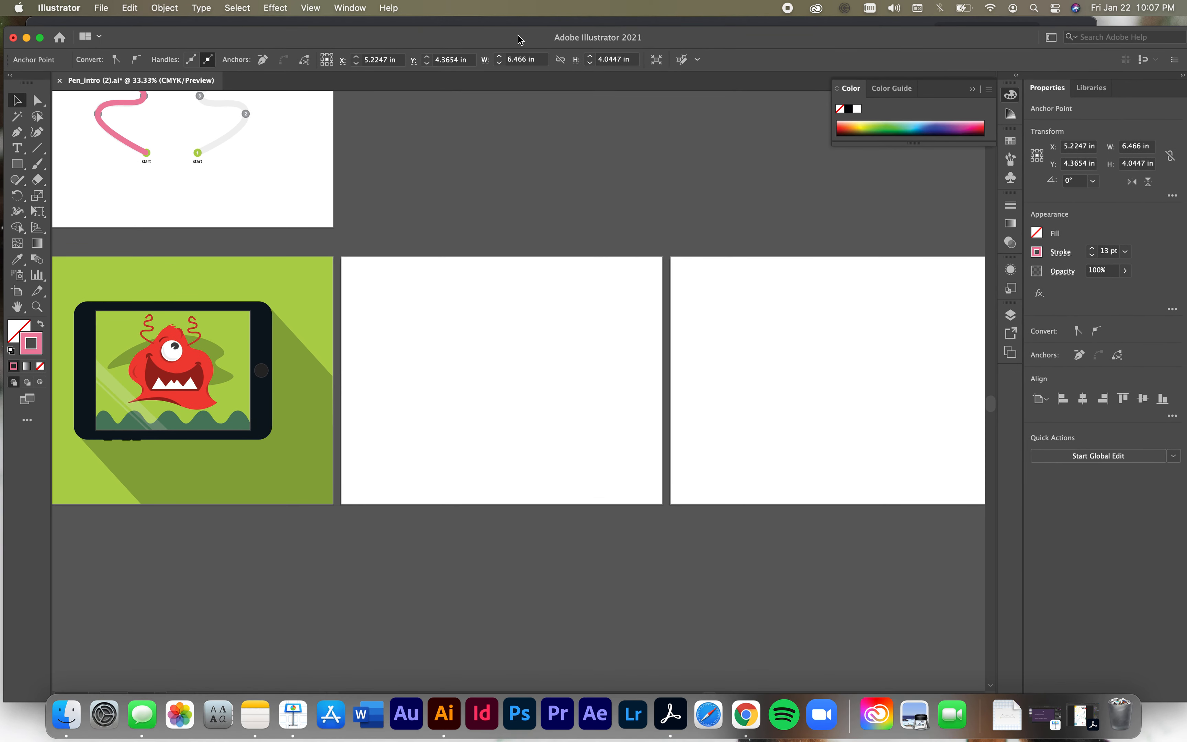